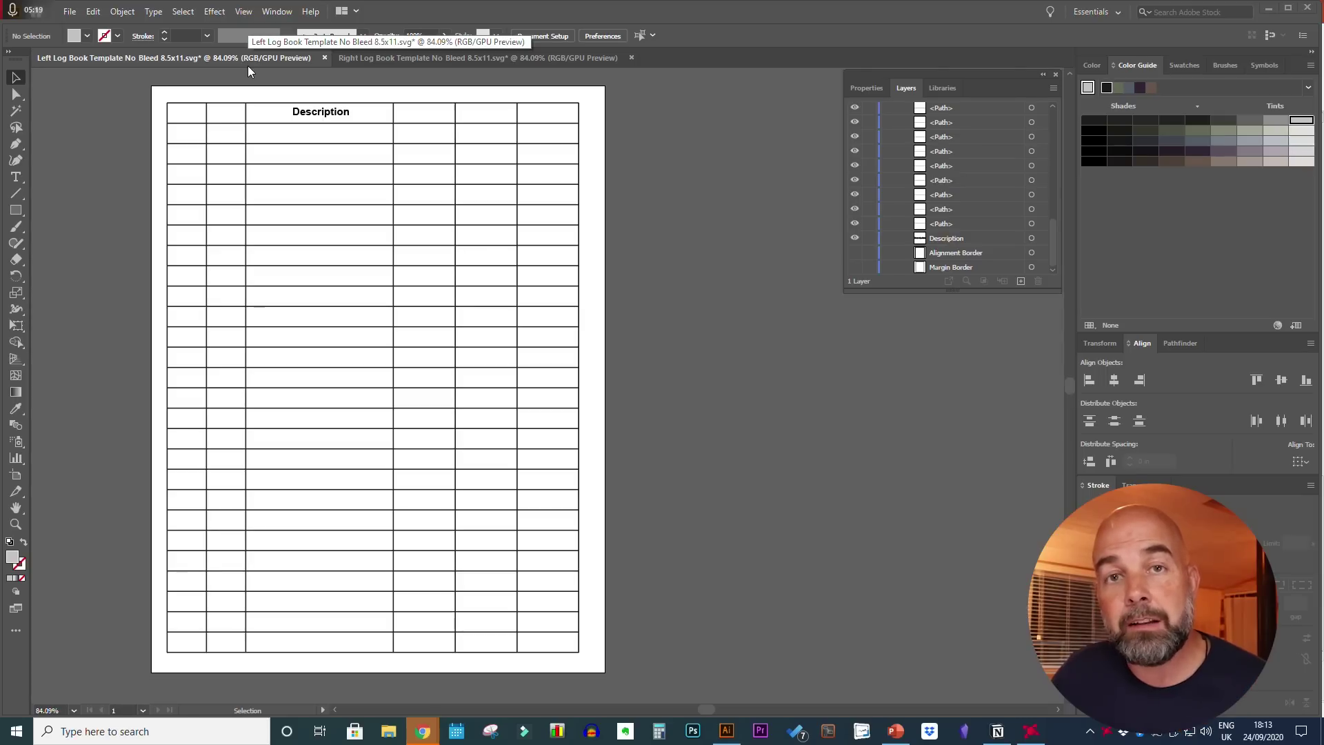
- Look at the blank right log book template, and select the middle horizontal row line in the left template's table
click(460, 59)
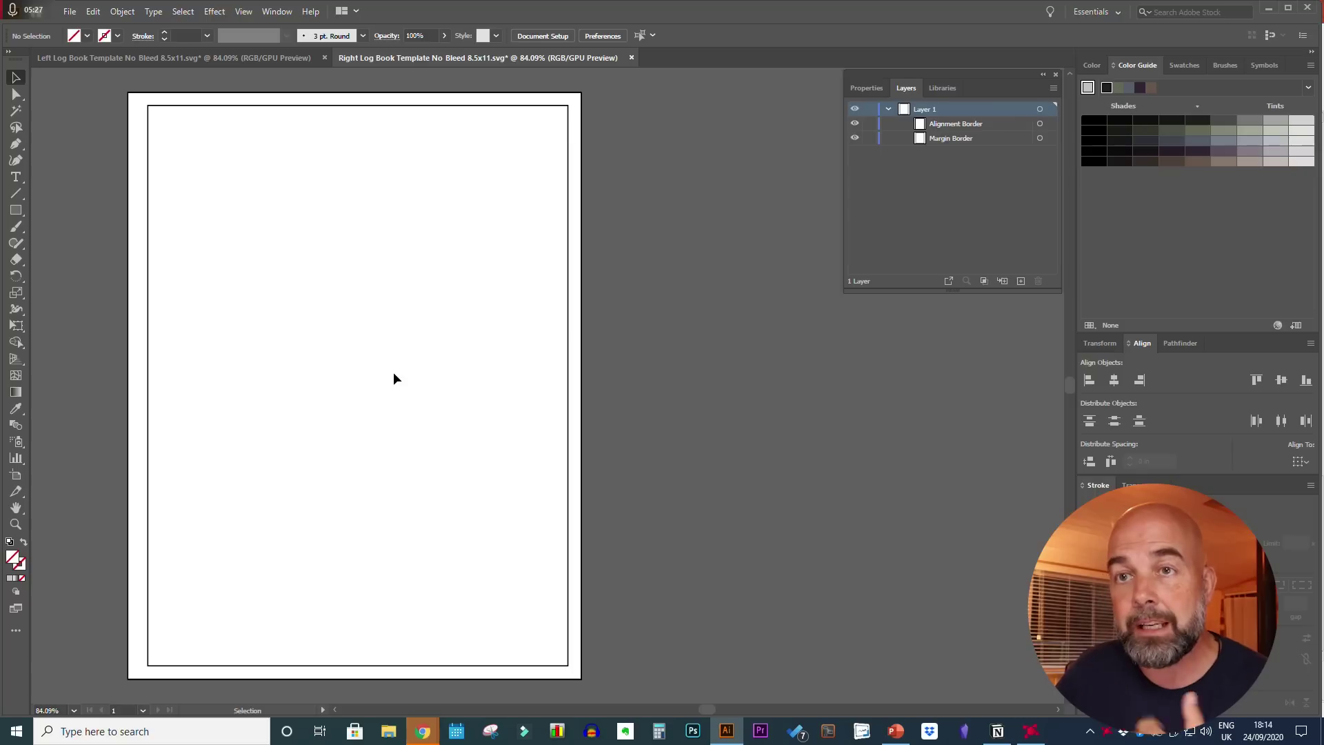
click(201, 60)
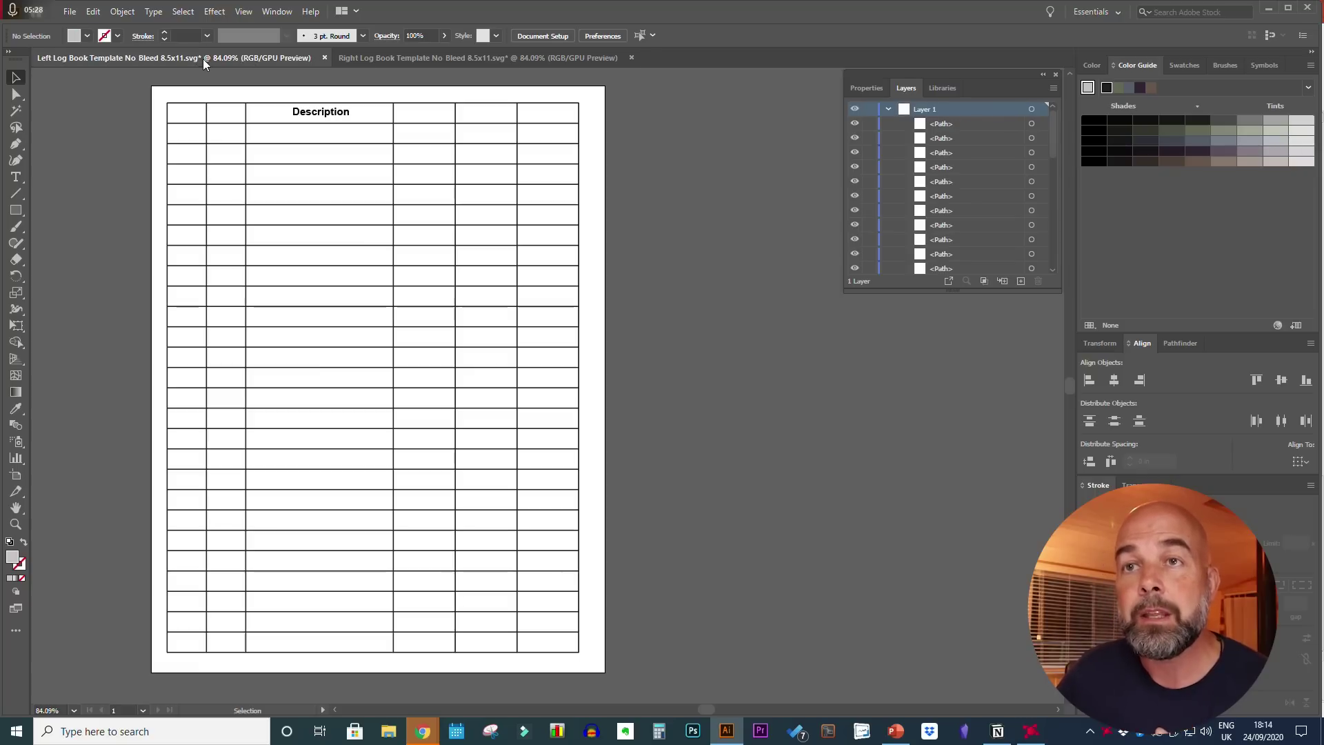
click(370, 328)
click(363, 302)
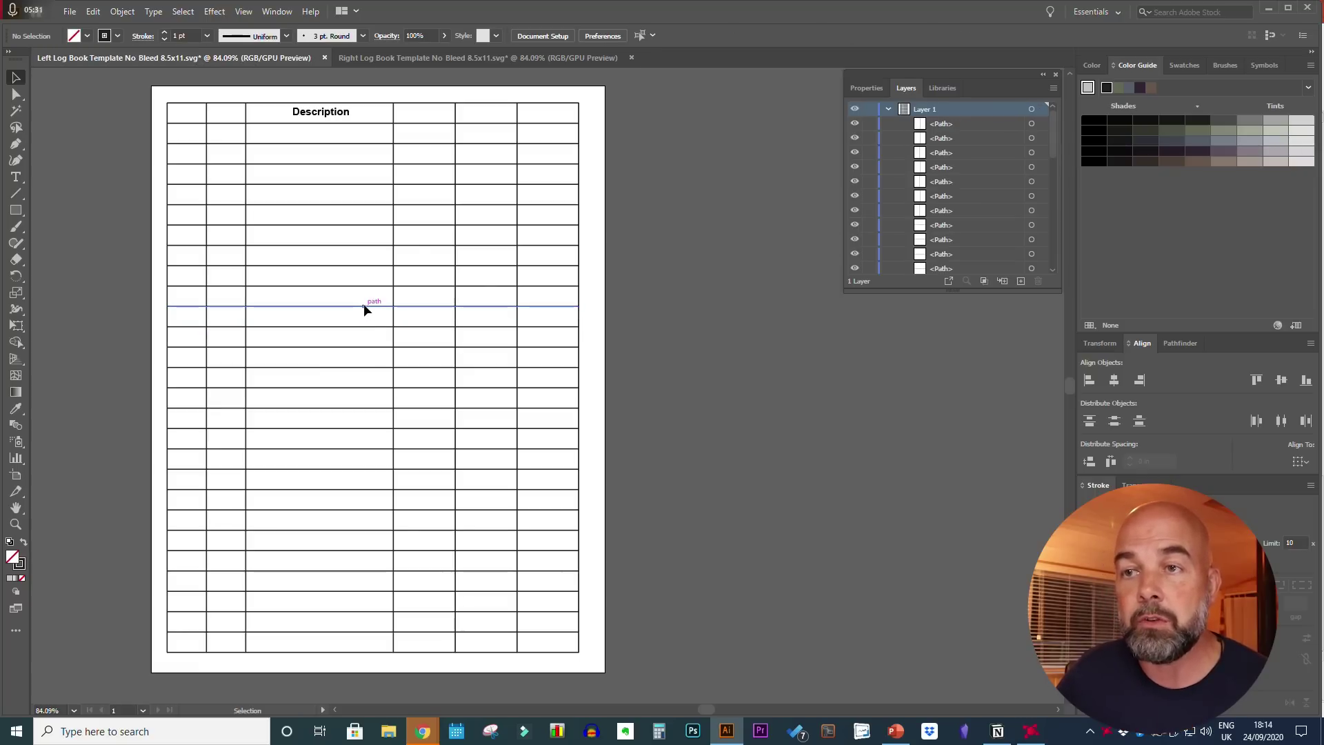
click(363, 305)
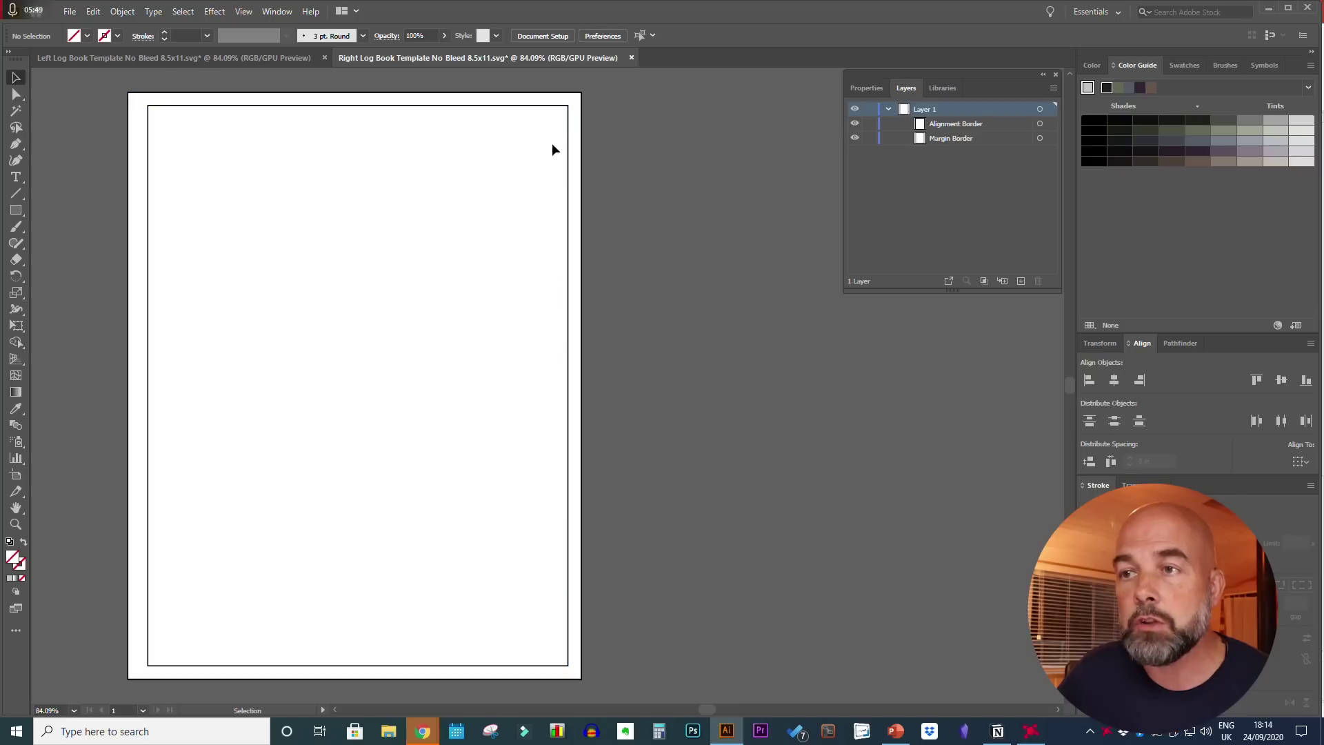
- Inspect the margin borders in both templates, temporarily showing the Margin Border around the left template's table and hiding it again
click(564, 108)
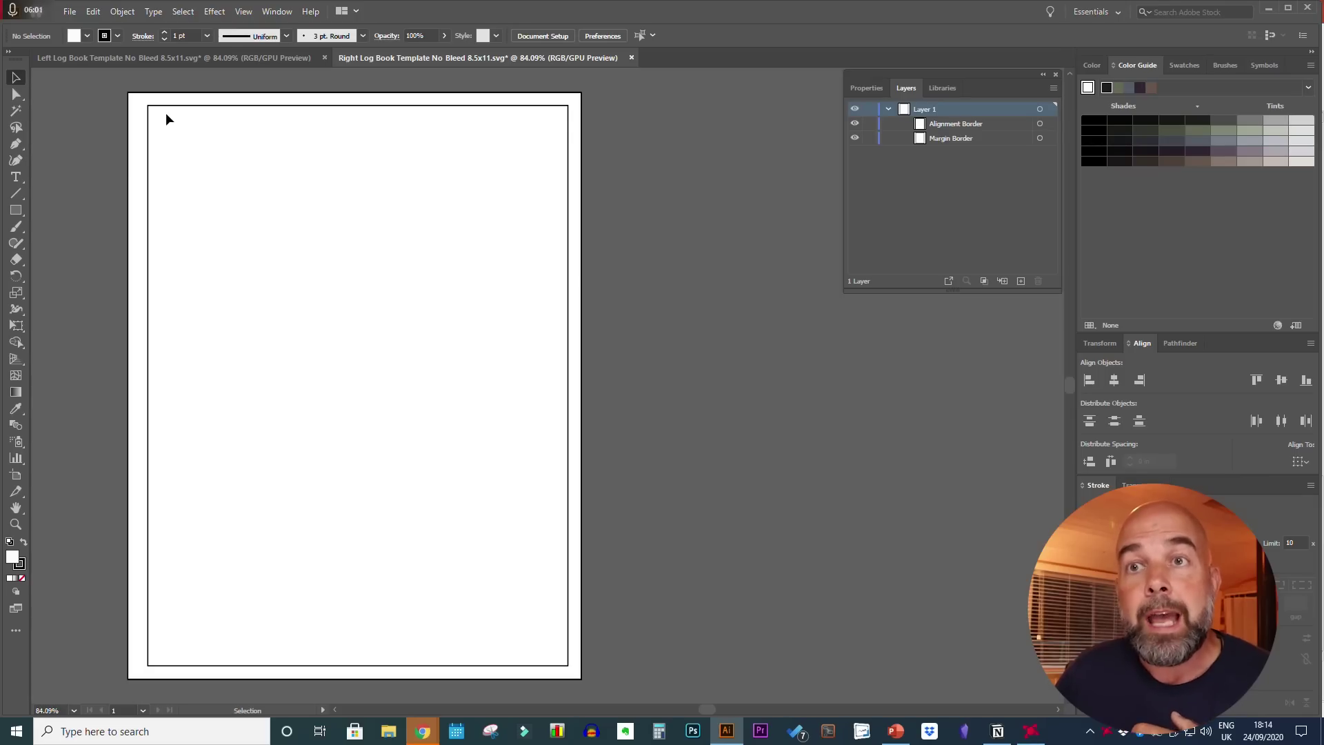
click(177, 59)
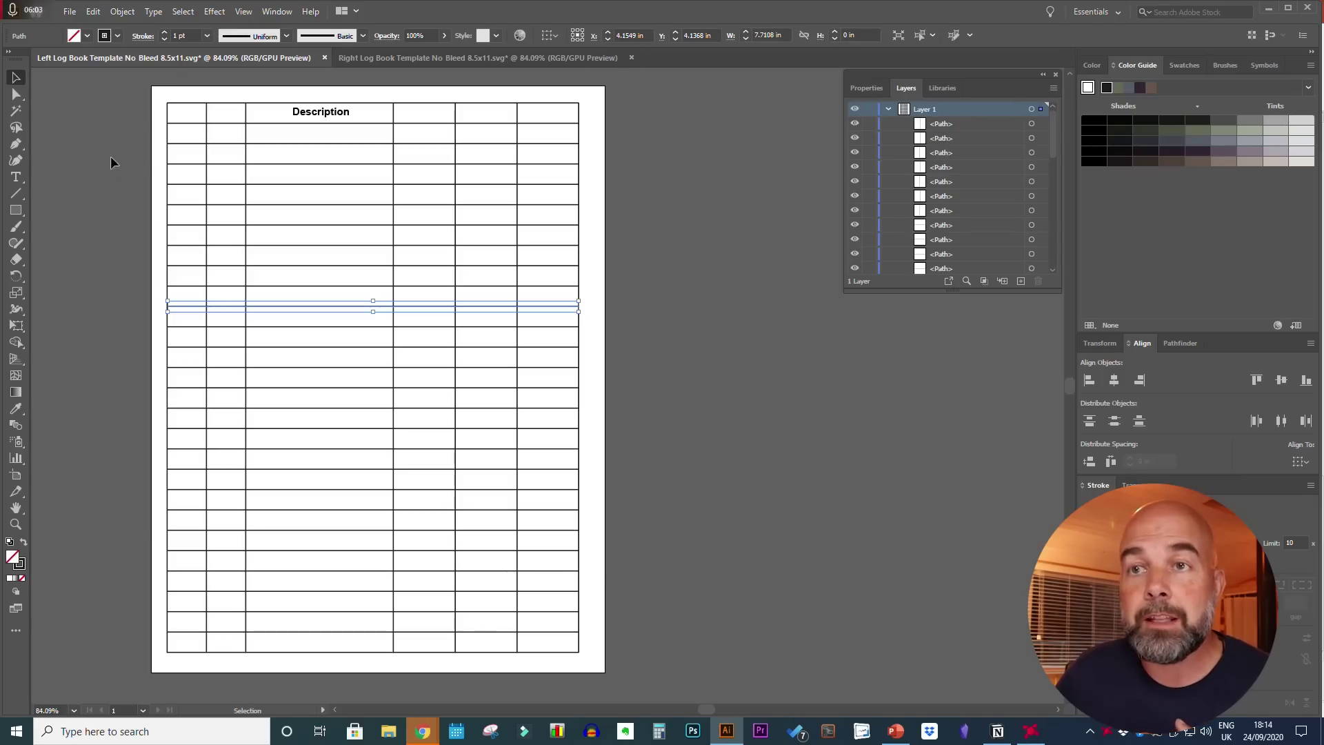
scroll(934, 221, down, 5)
click(855, 267)
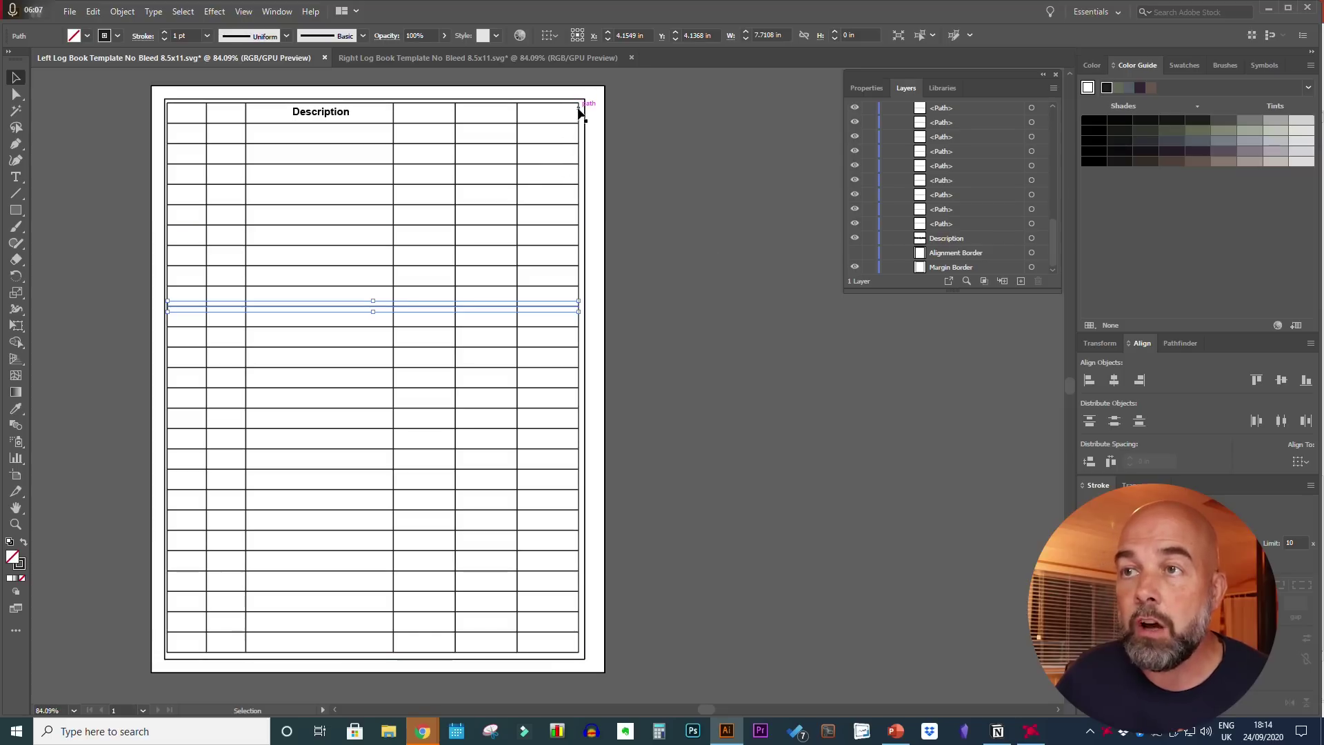
click(854, 268)
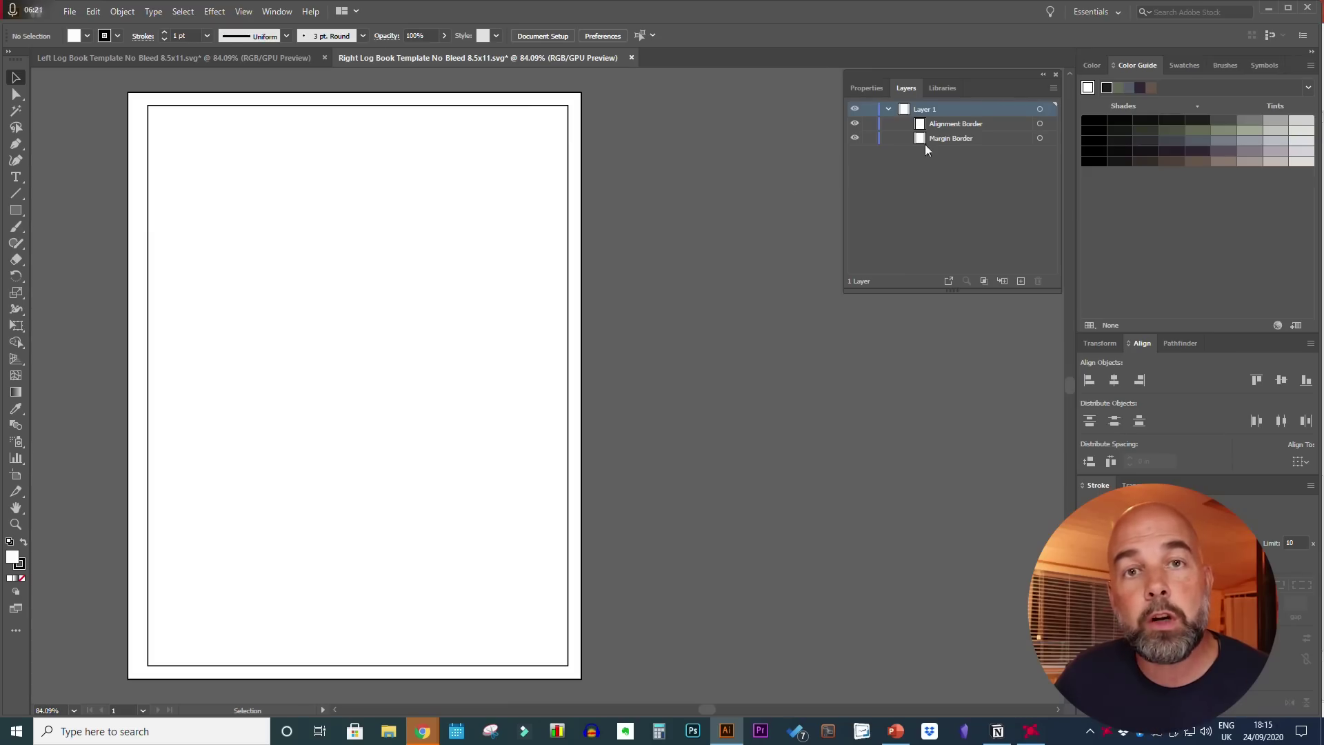
- Hide the Margin Border in the right template and select its page-sized Alignment Border to show its colour settings
click(855, 138)
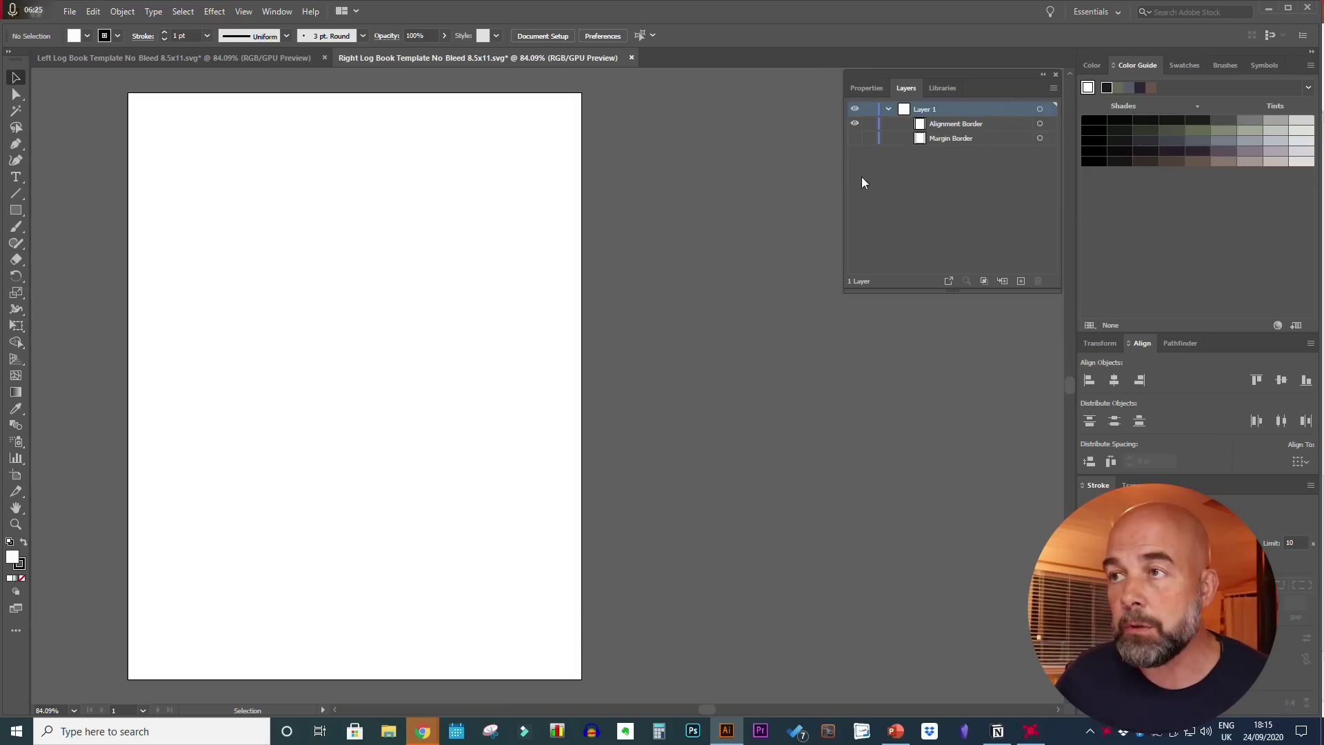
click(556, 98)
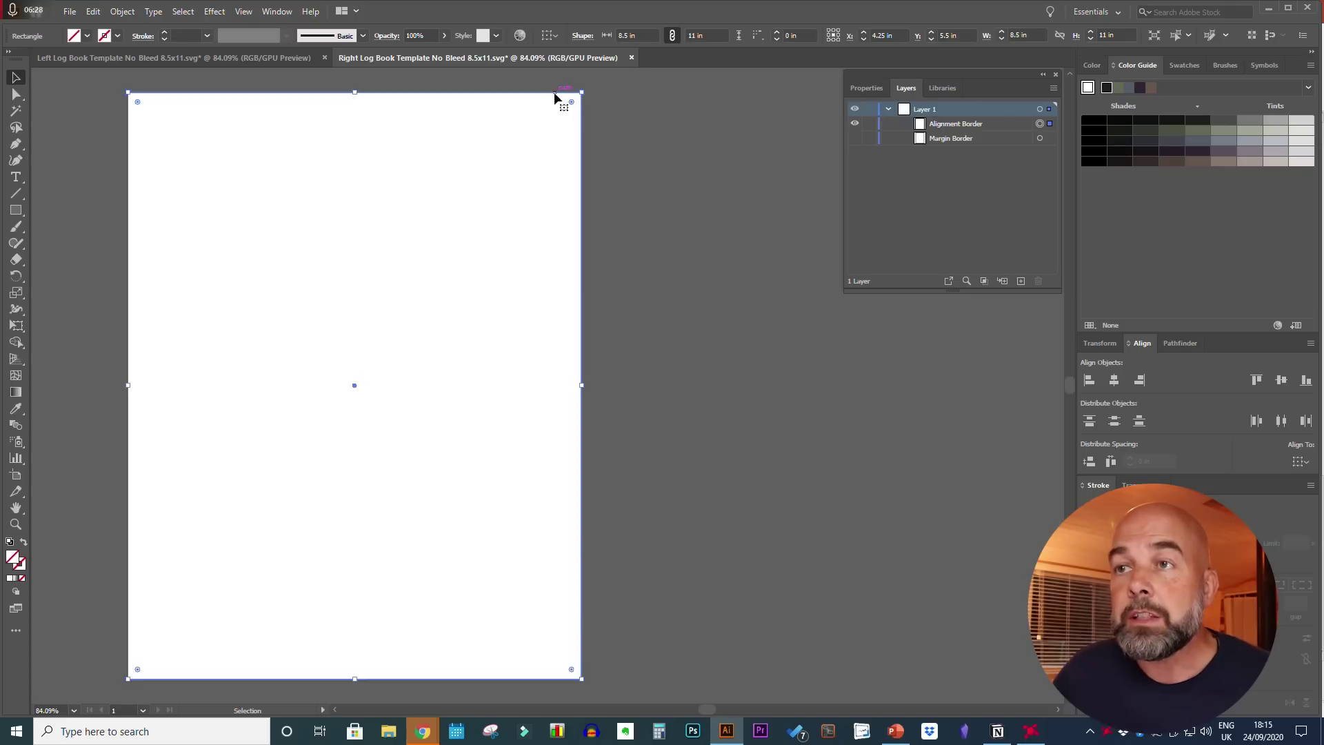
click(1091, 65)
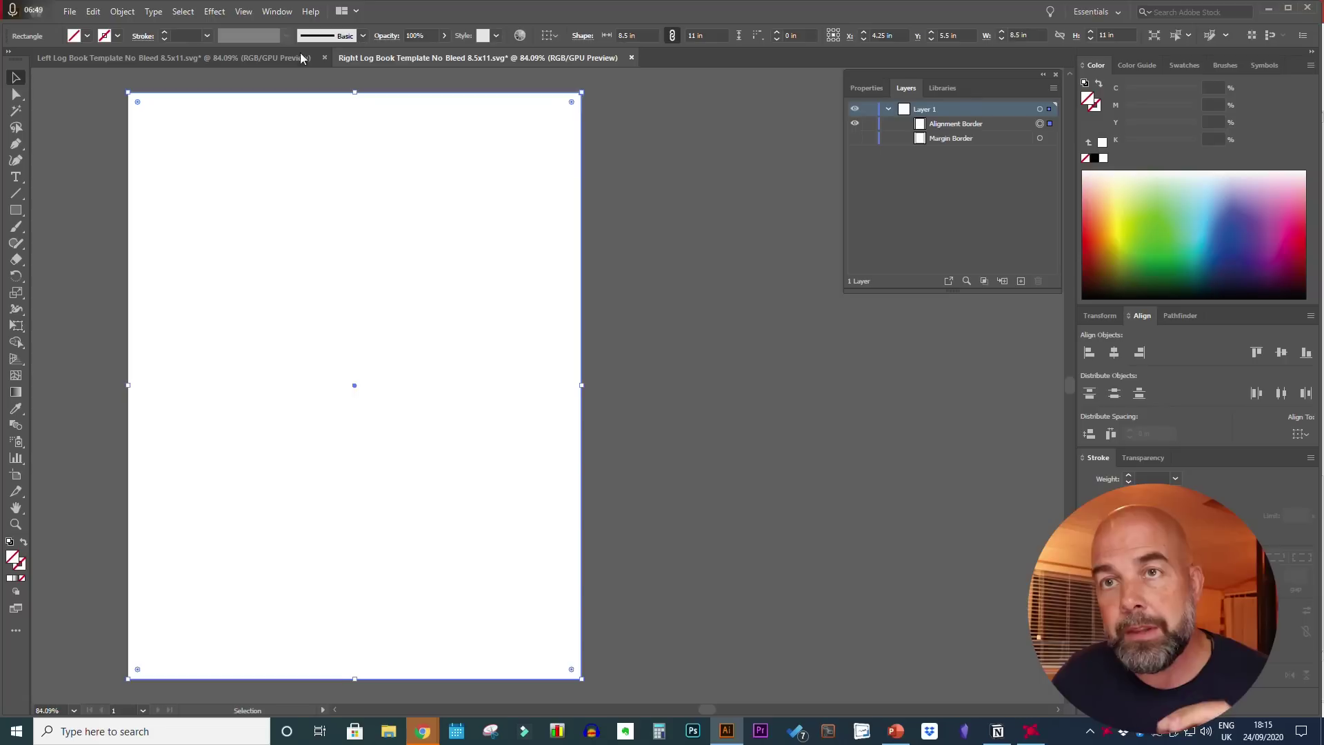
- Check the left template's Alignment Border and Margin Border by making both visible, then hide them again
click(285, 58)
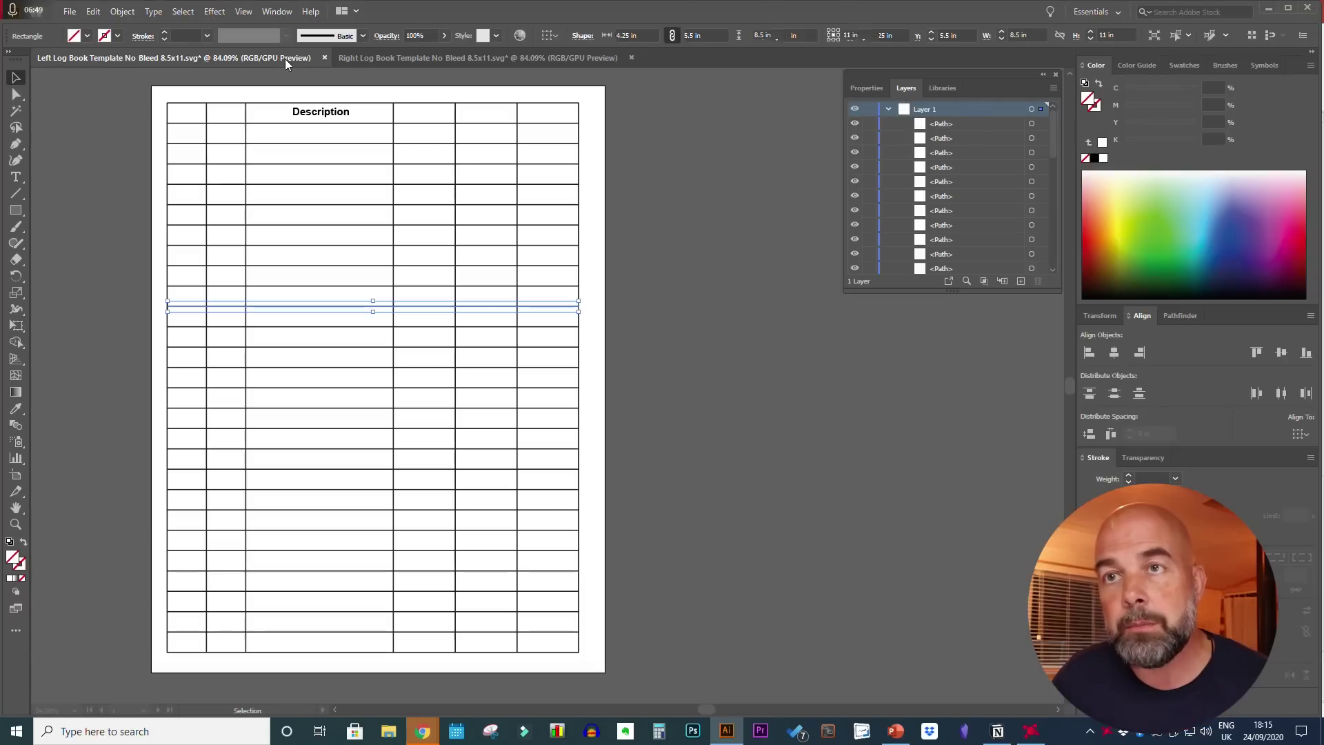
scroll(905, 262, down, 5)
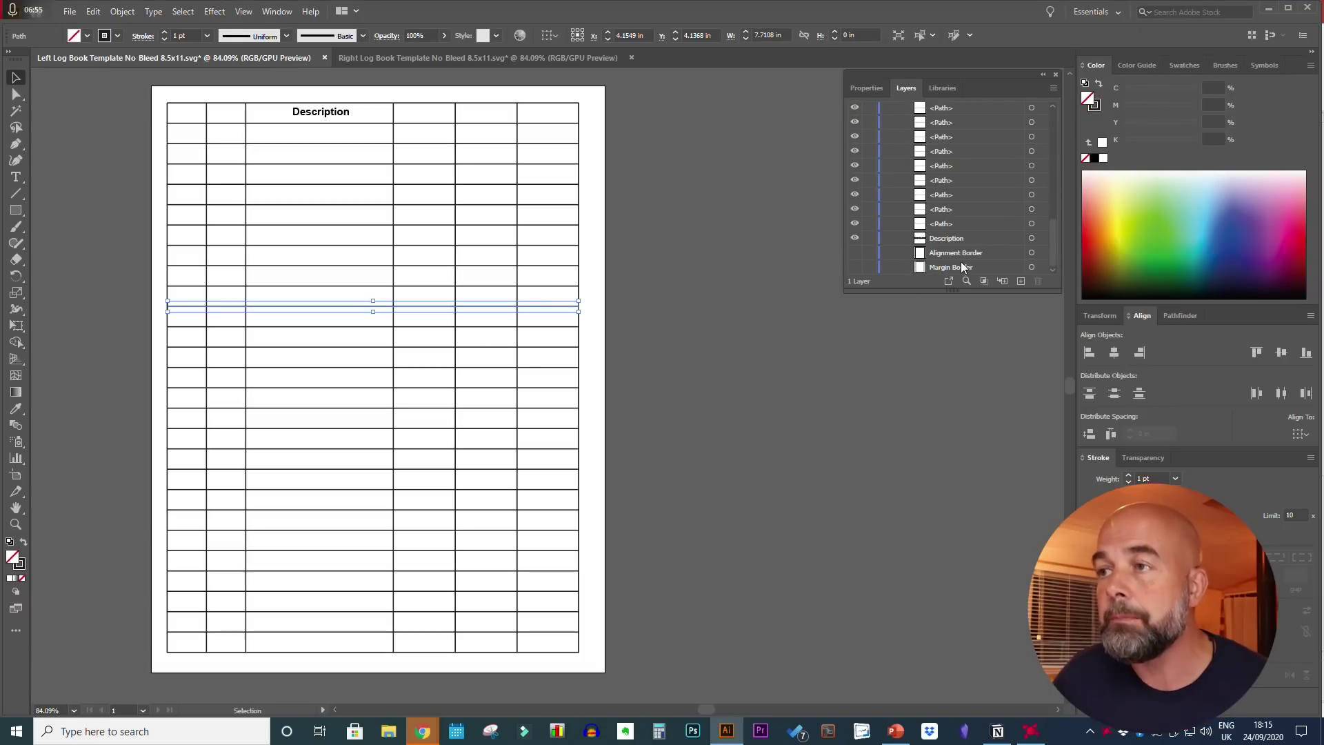
click(854, 252)
click(854, 266)
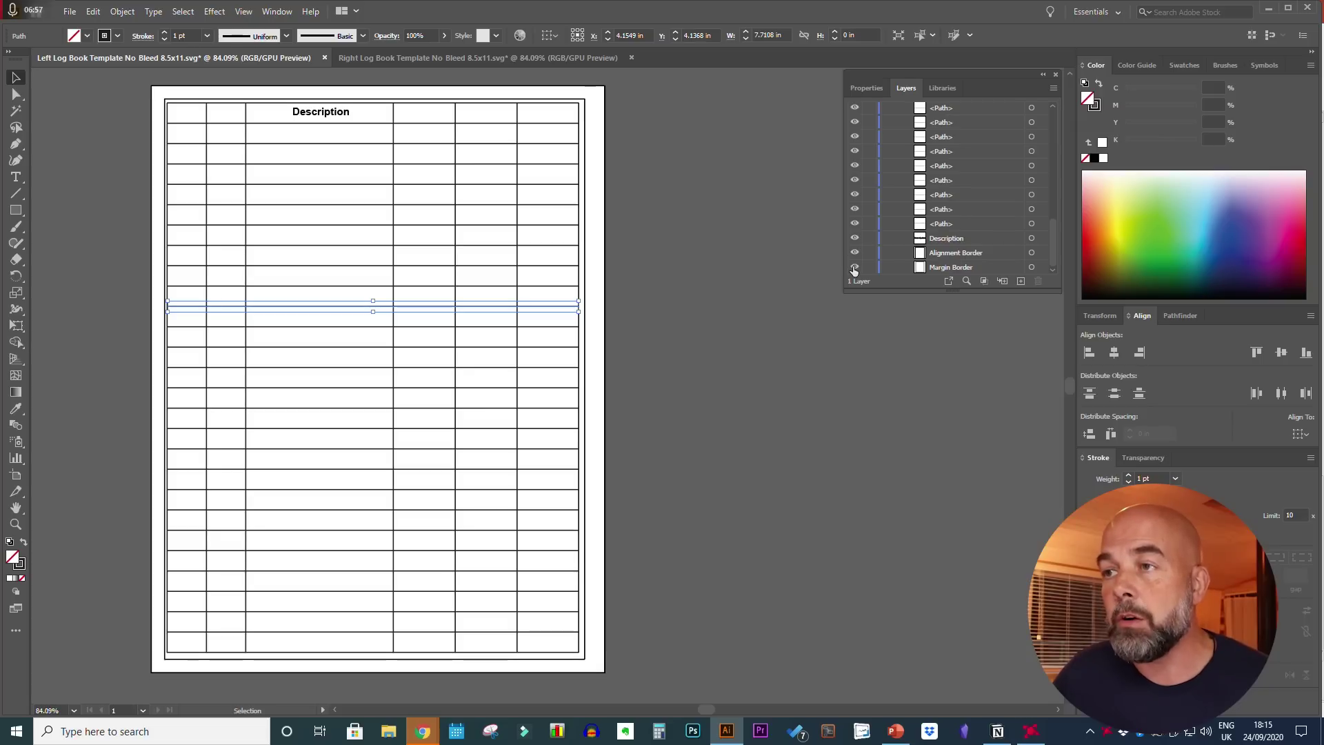
click(854, 268)
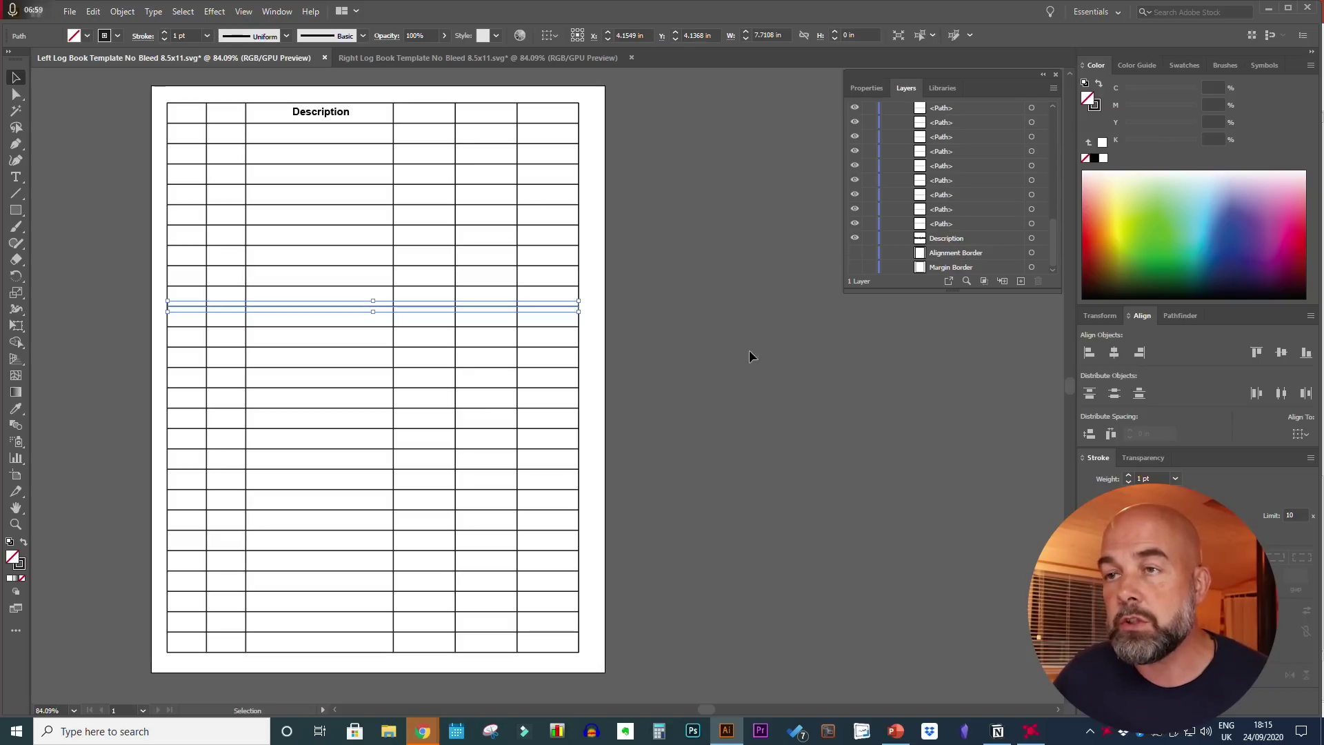
- Try moving the selected middle row line up one row, to Y 3.7555 in
drag(537, 310, 538, 290)
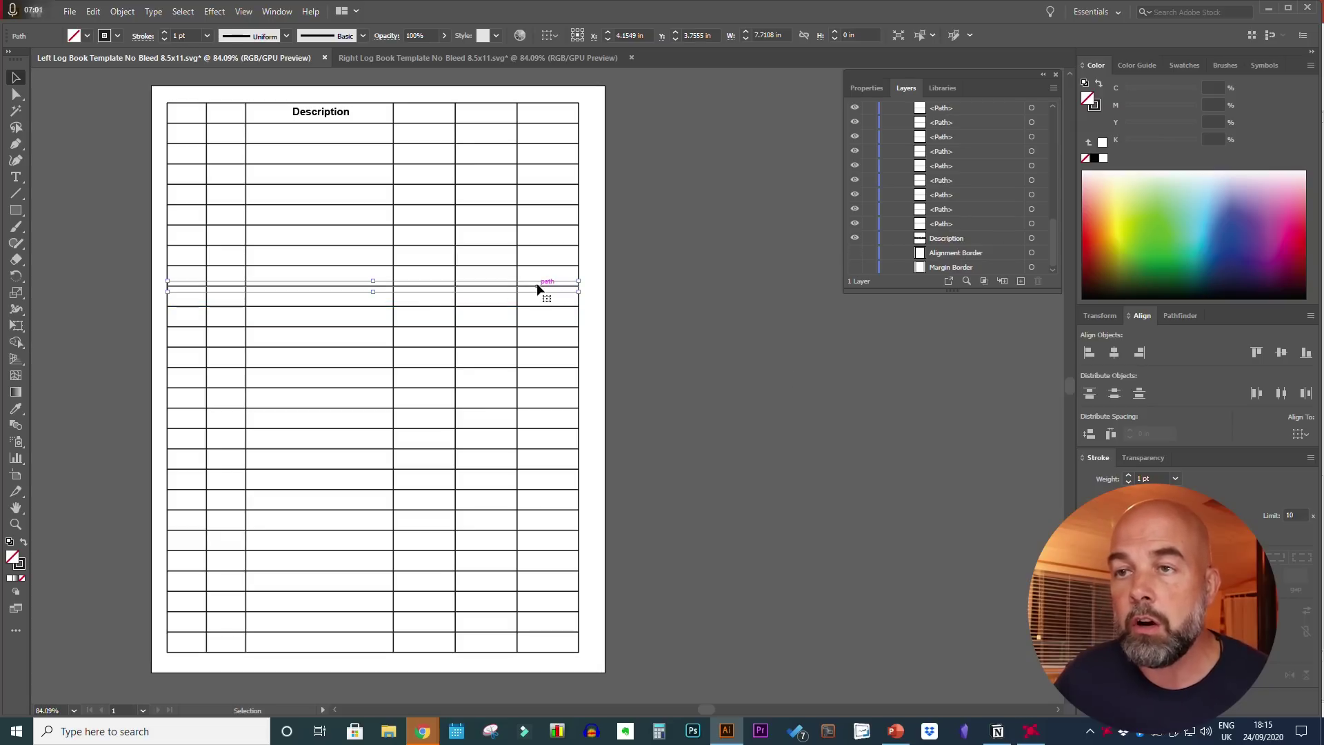
click(360, 307)
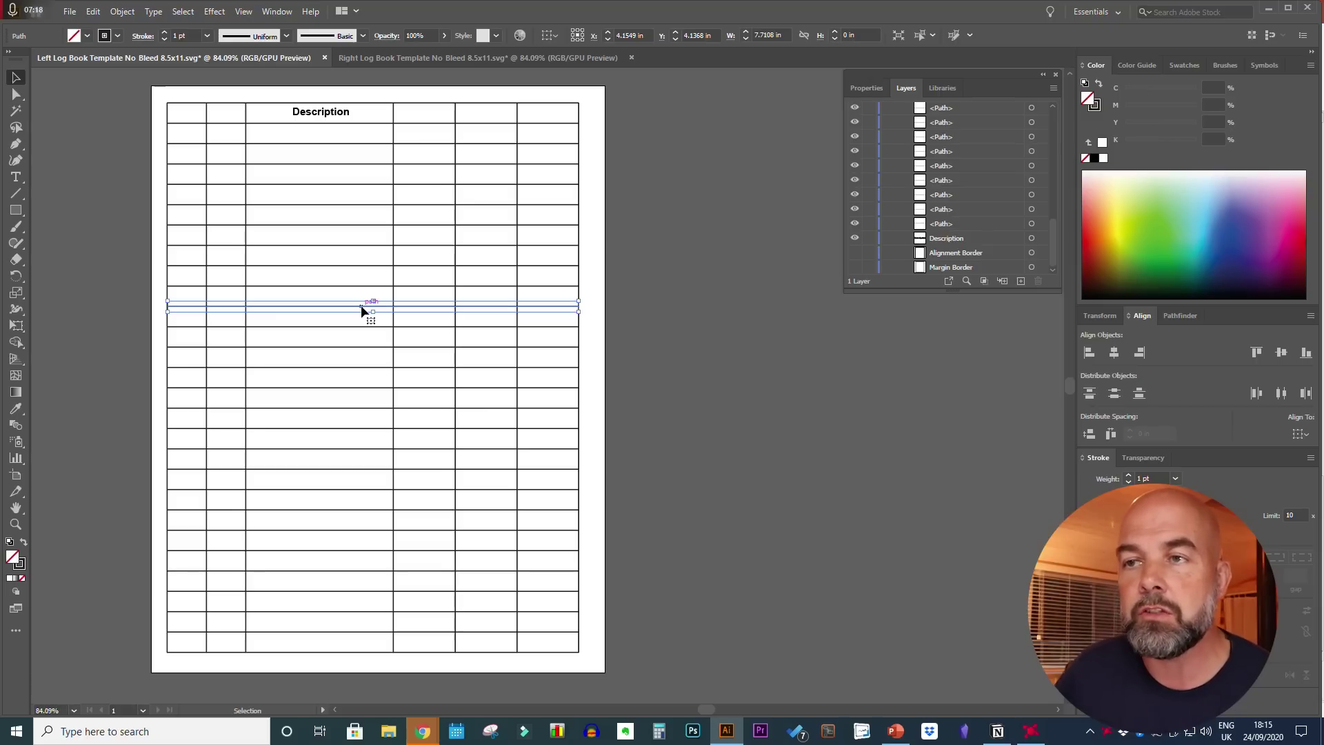
drag(361, 310, 366, 290)
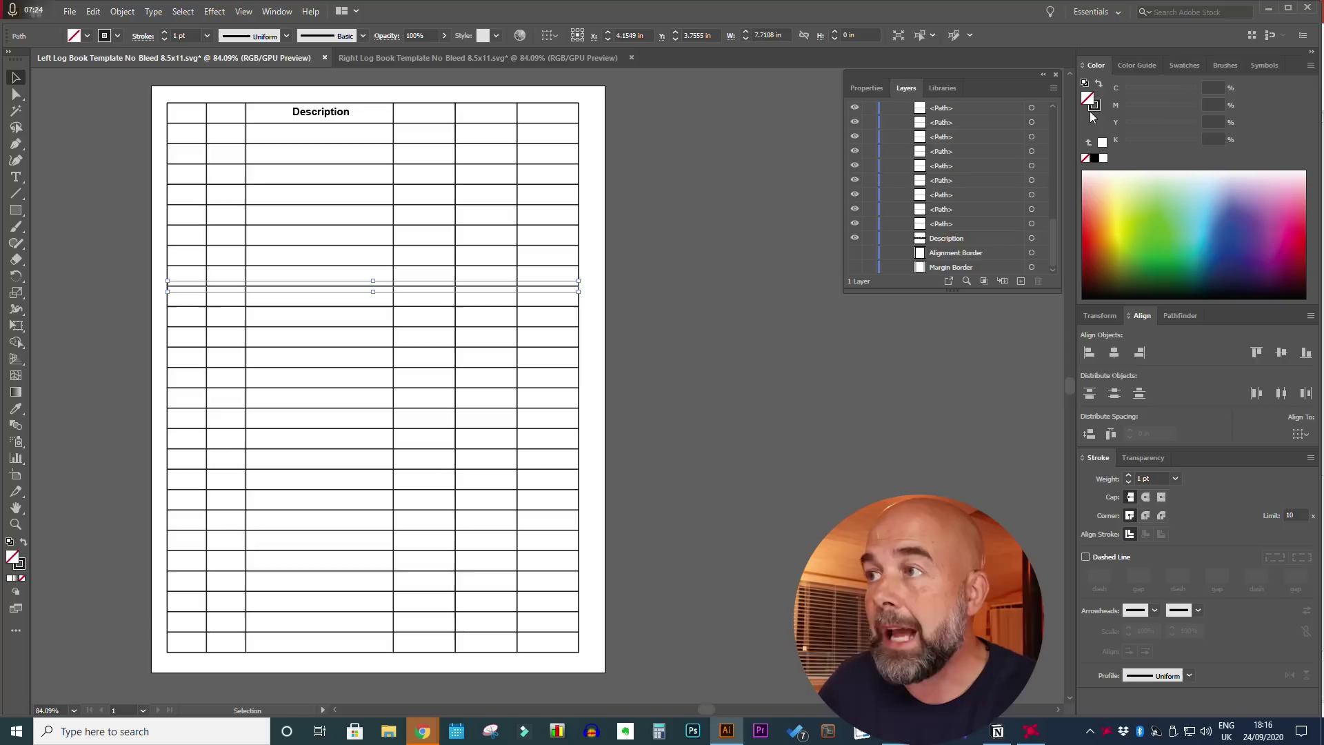
- Try recolouring the strokes of the whole table and its Description heading with a light grey tint
click(1093, 109)
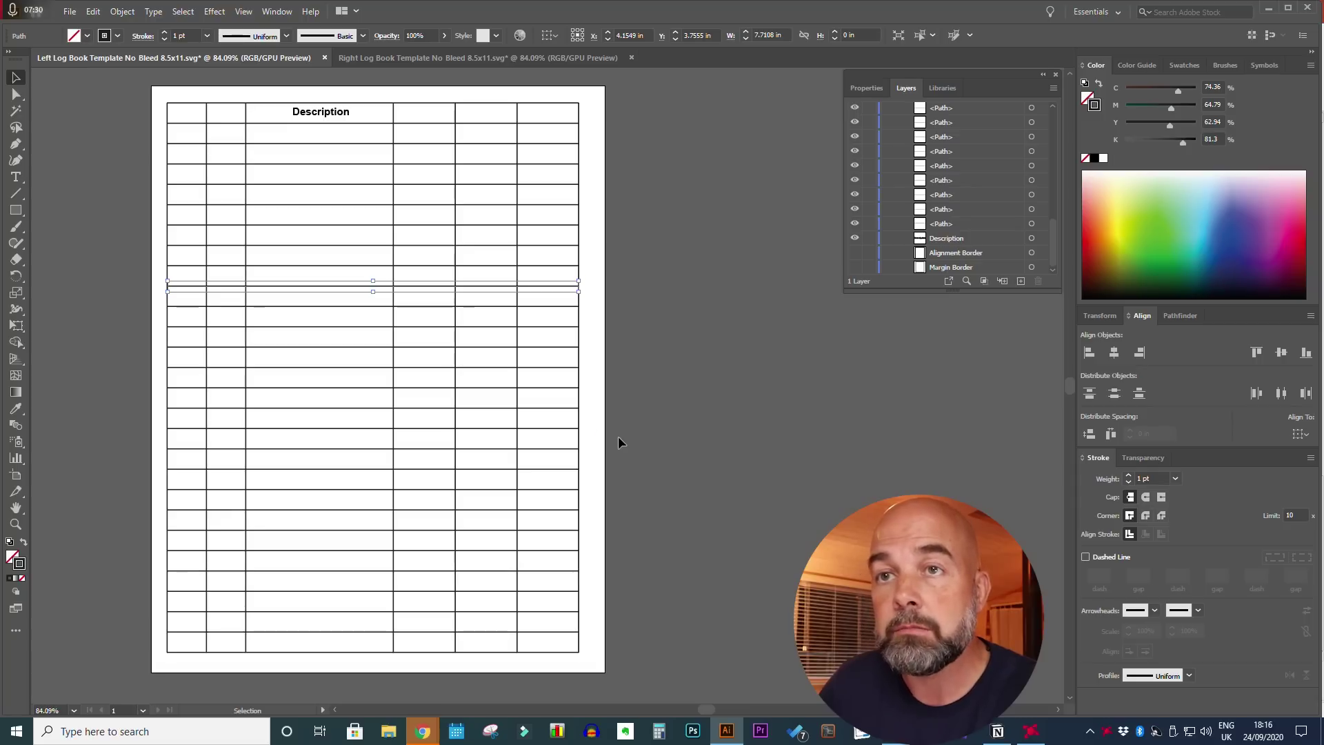
drag(163, 94, 590, 656)
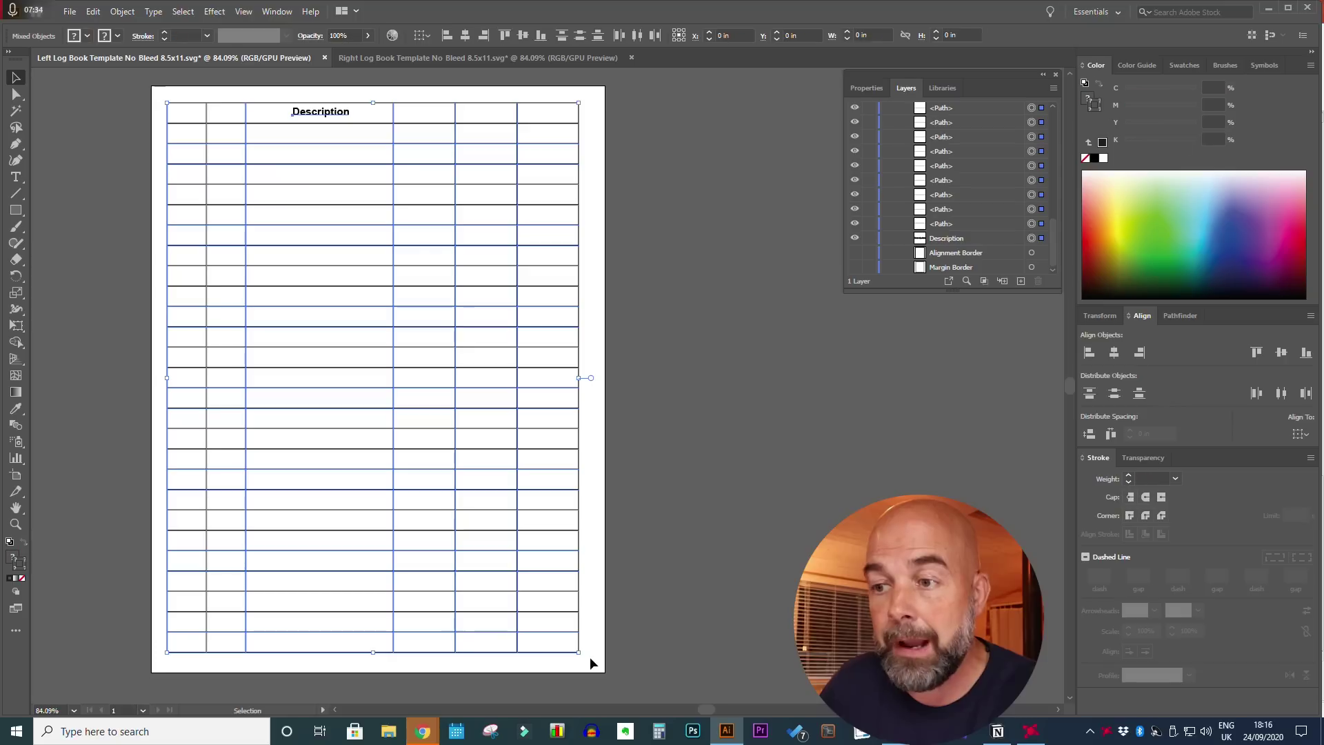
click(1137, 64)
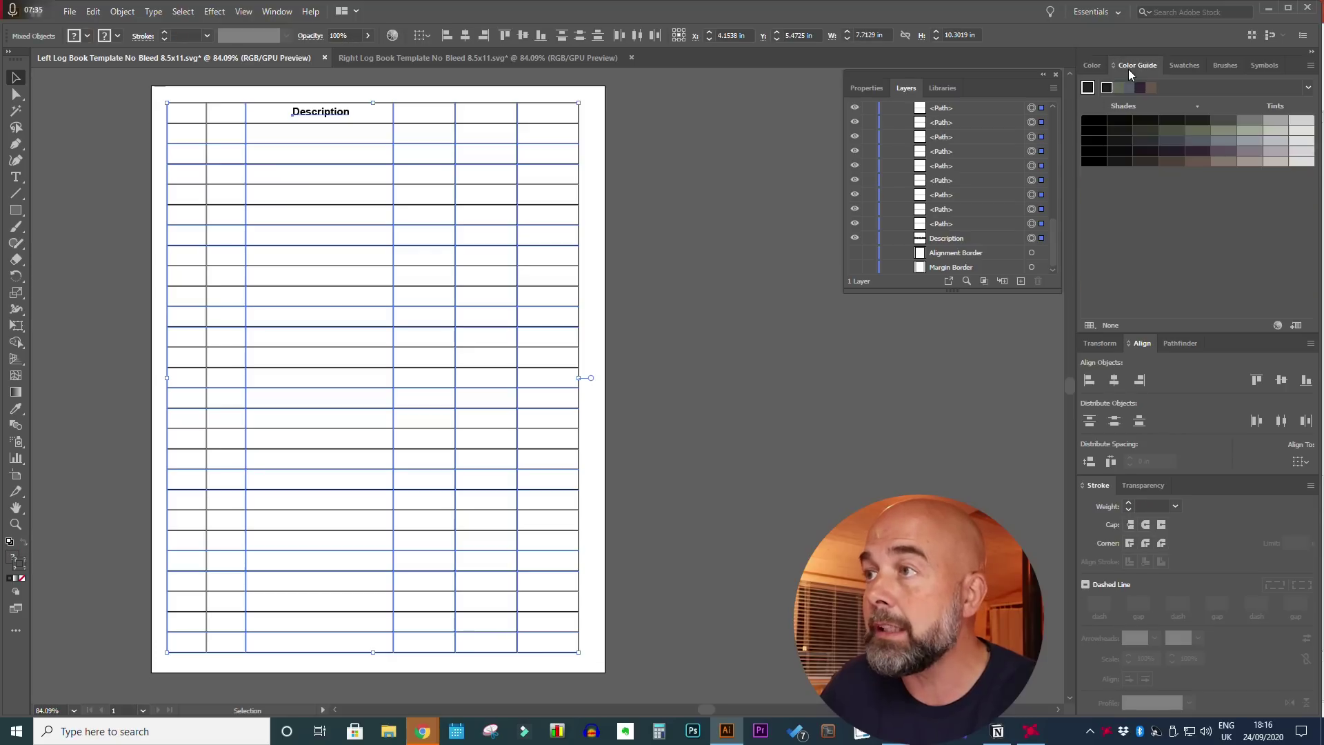
click(1276, 122)
click(770, 272)
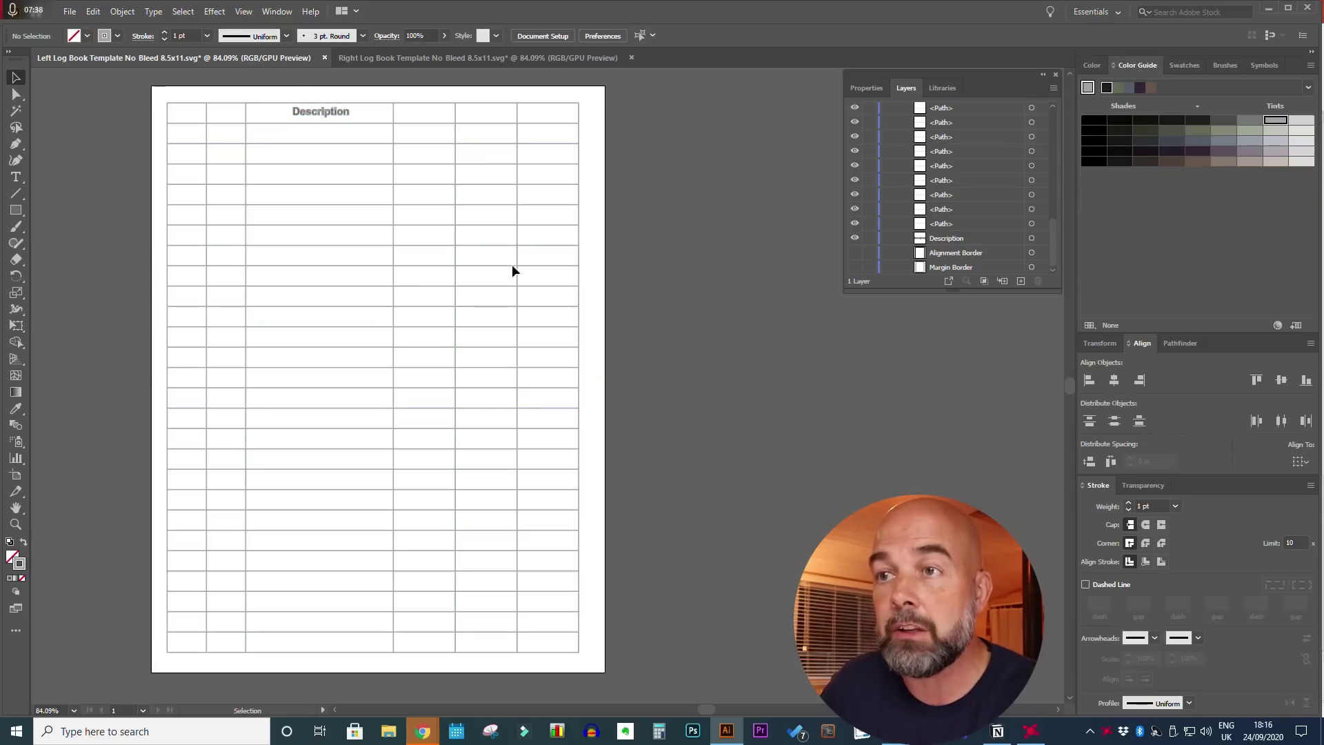
- Select the whole table and try reducing its stroke weight to 0.5 pt
drag(159, 97, 583, 659)
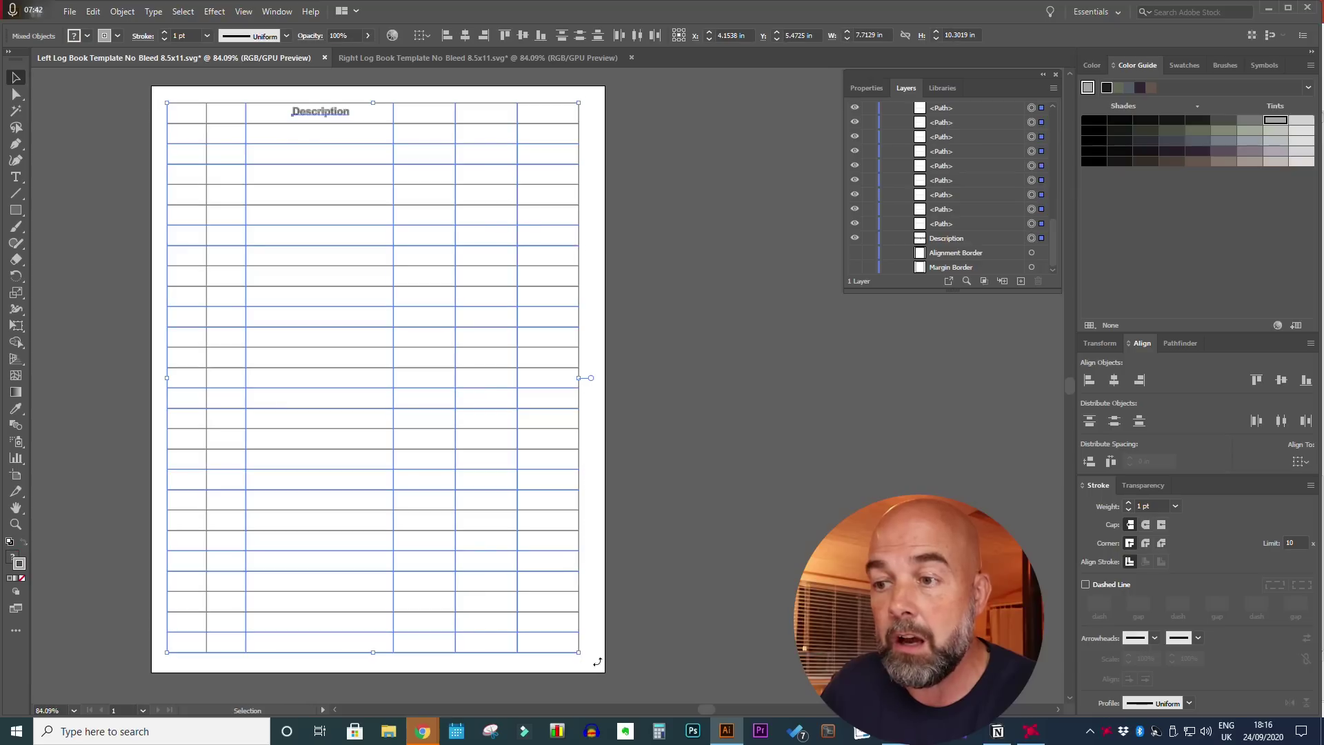
click(1129, 511)
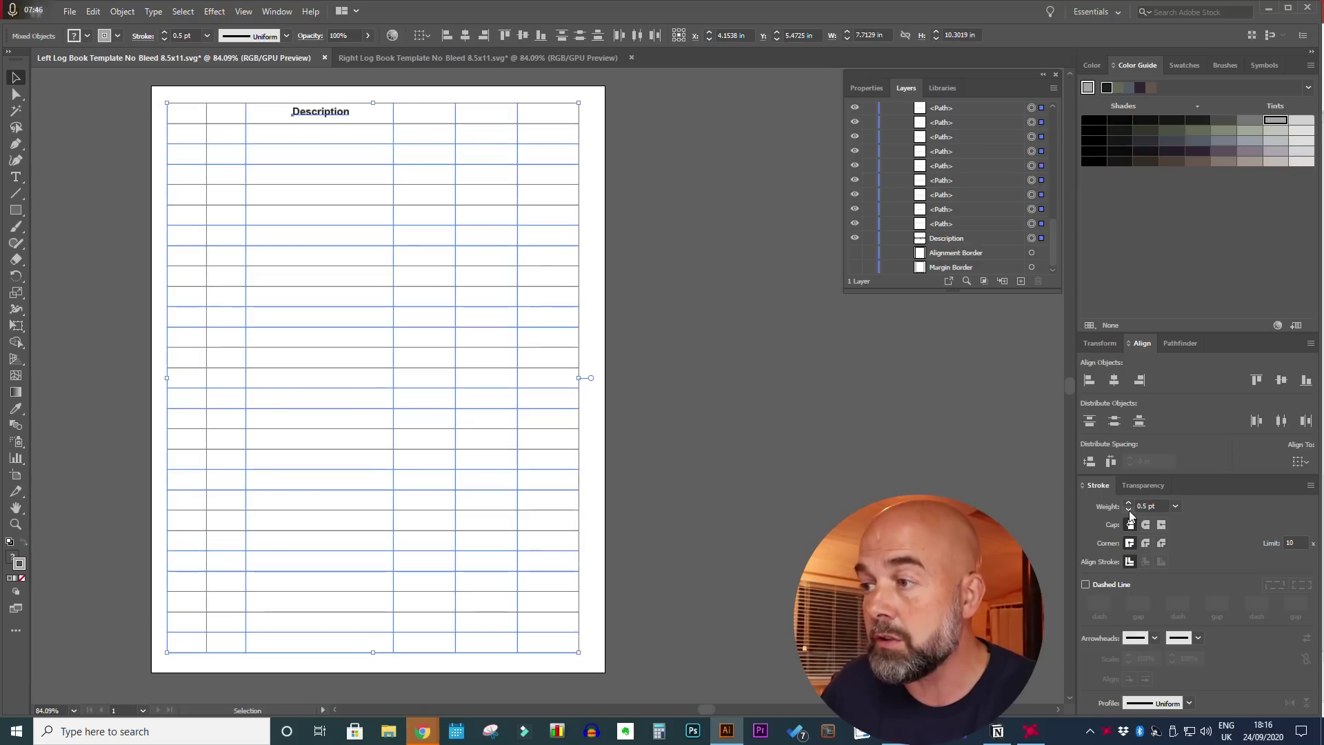
click(796, 430)
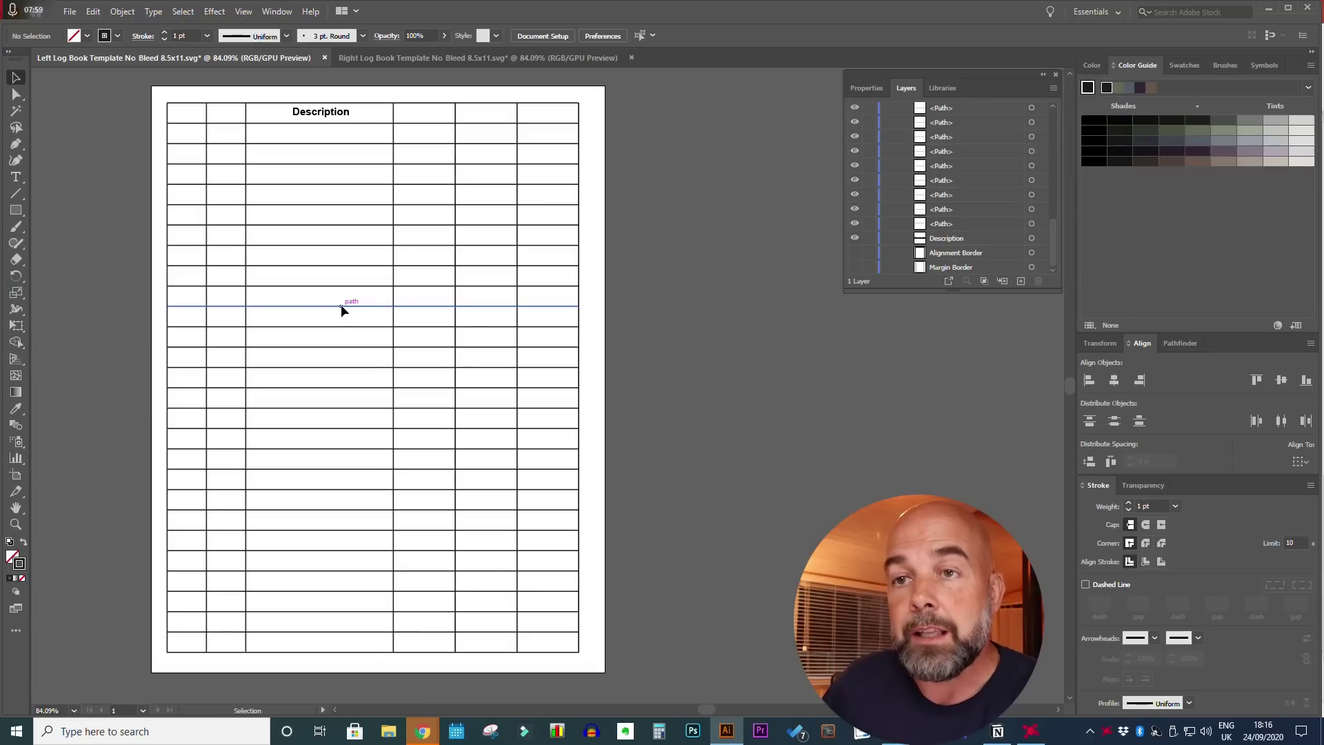
- Try duplicating the middle row line about 0.19 in upward and a vertical divider into the Description column, then undo the copies
mouse_move(341, 309)
mouse_down()
mouse_move(345, 319)
mouse_move(350, 275)
mouse_move(361, 309)
mouse_up()
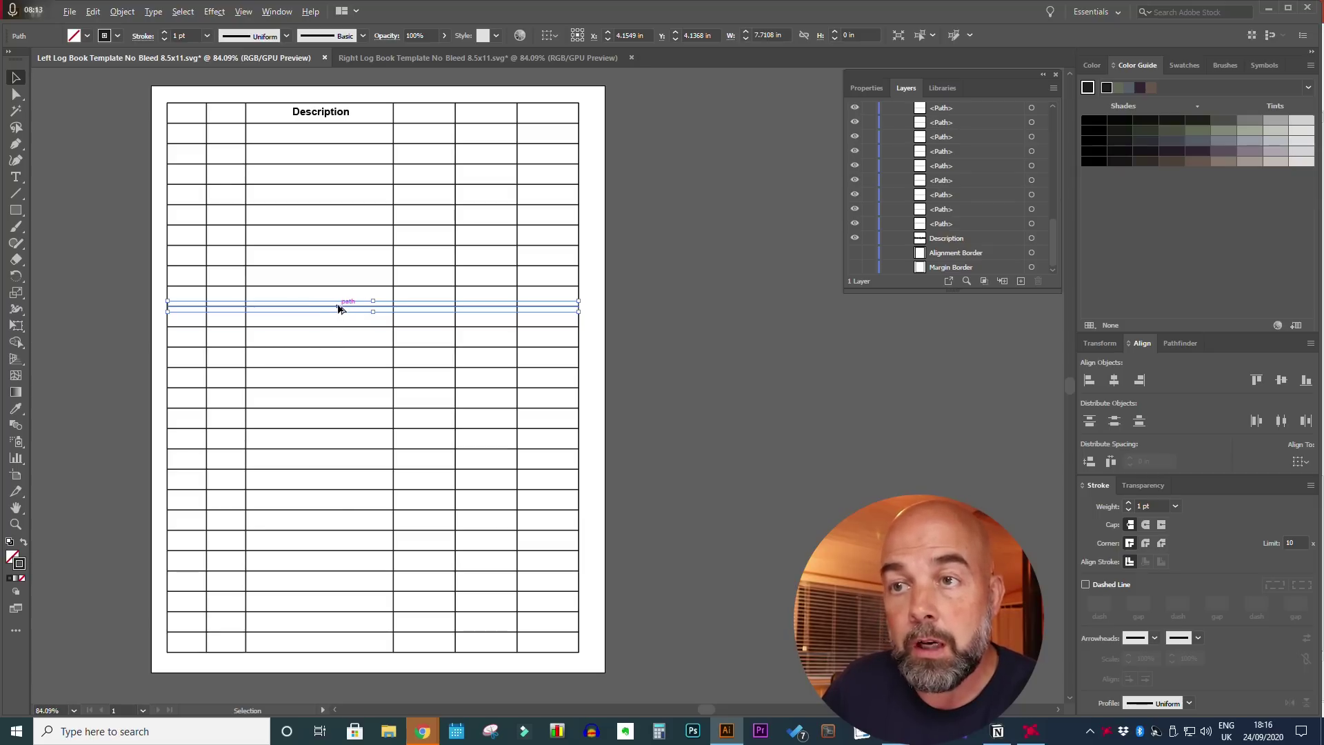
drag(337, 309, 343, 300)
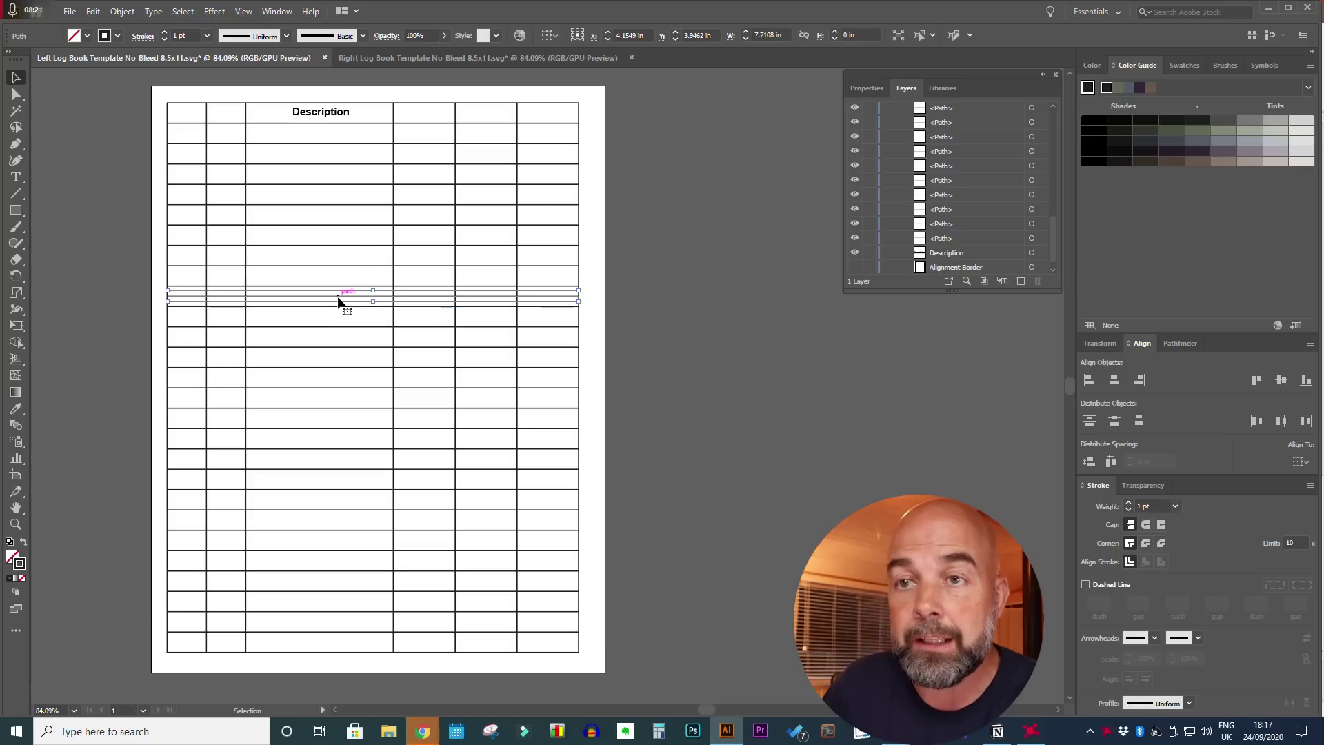
click(394, 258)
drag(394, 258, 343, 259)
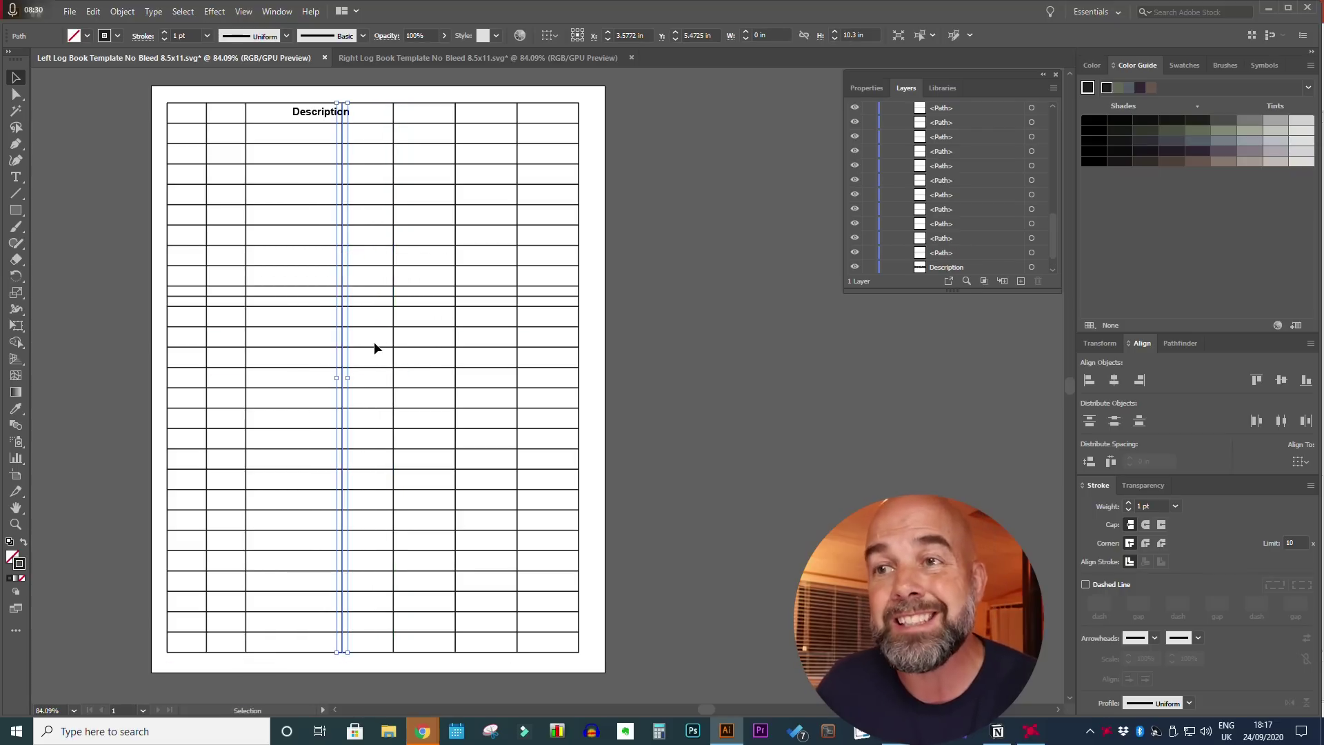
key(ctrl+z)
key(v)
- Try deleting adjacent horizontal row lines just below row line 237's position in the table's middle to merge rows
click(351, 342)
click(355, 346)
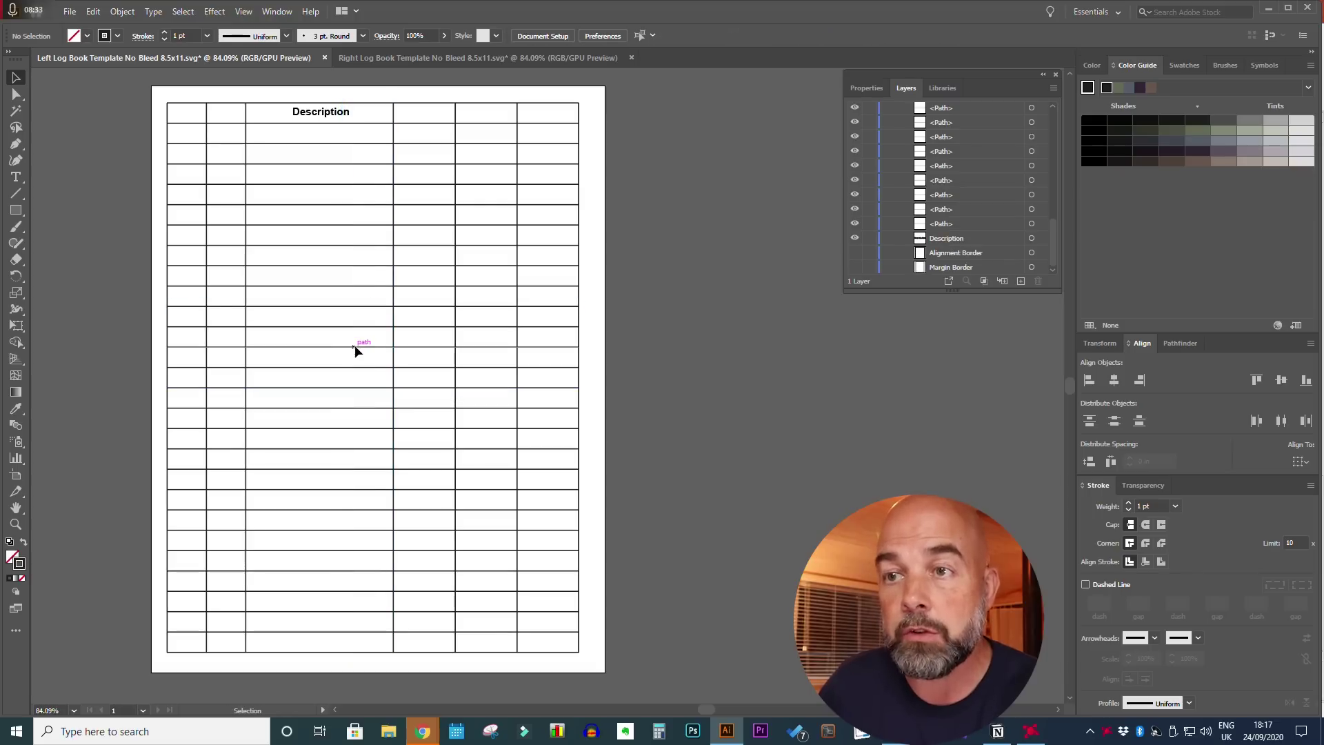
key(Delete)
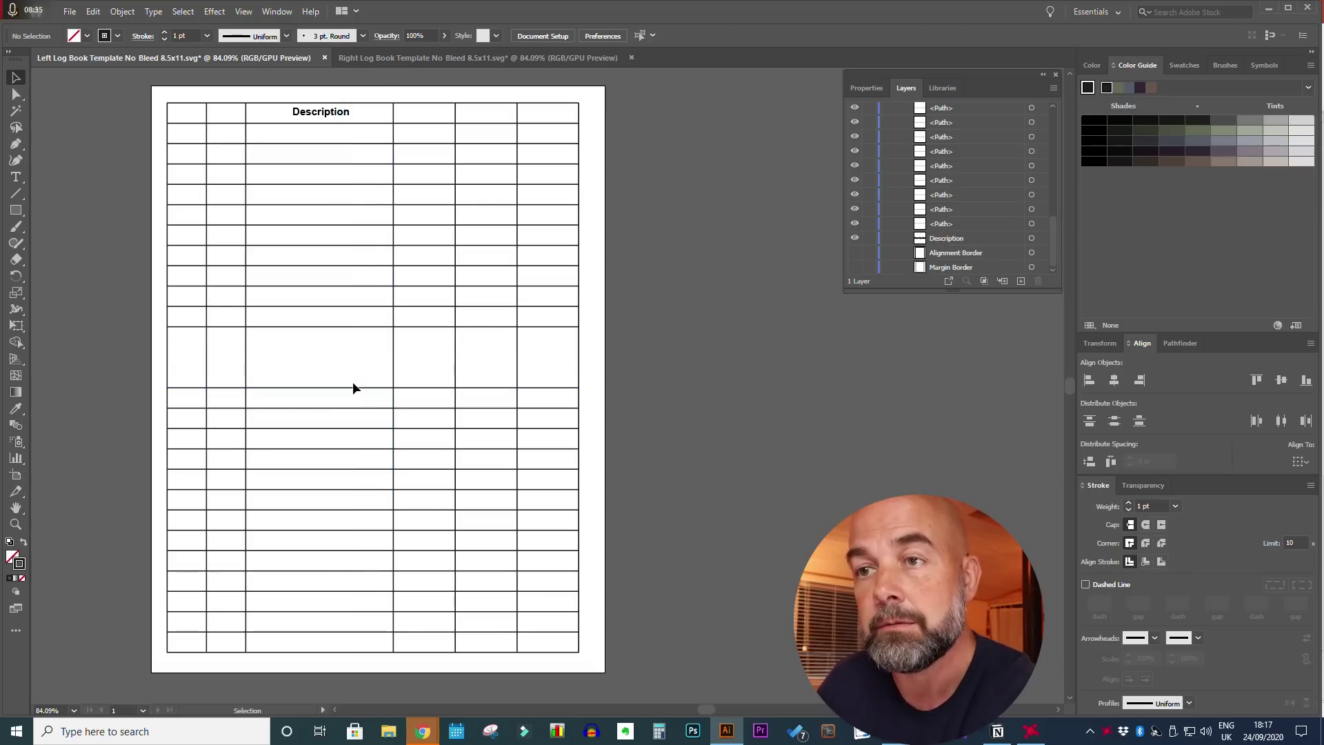
click(354, 387)
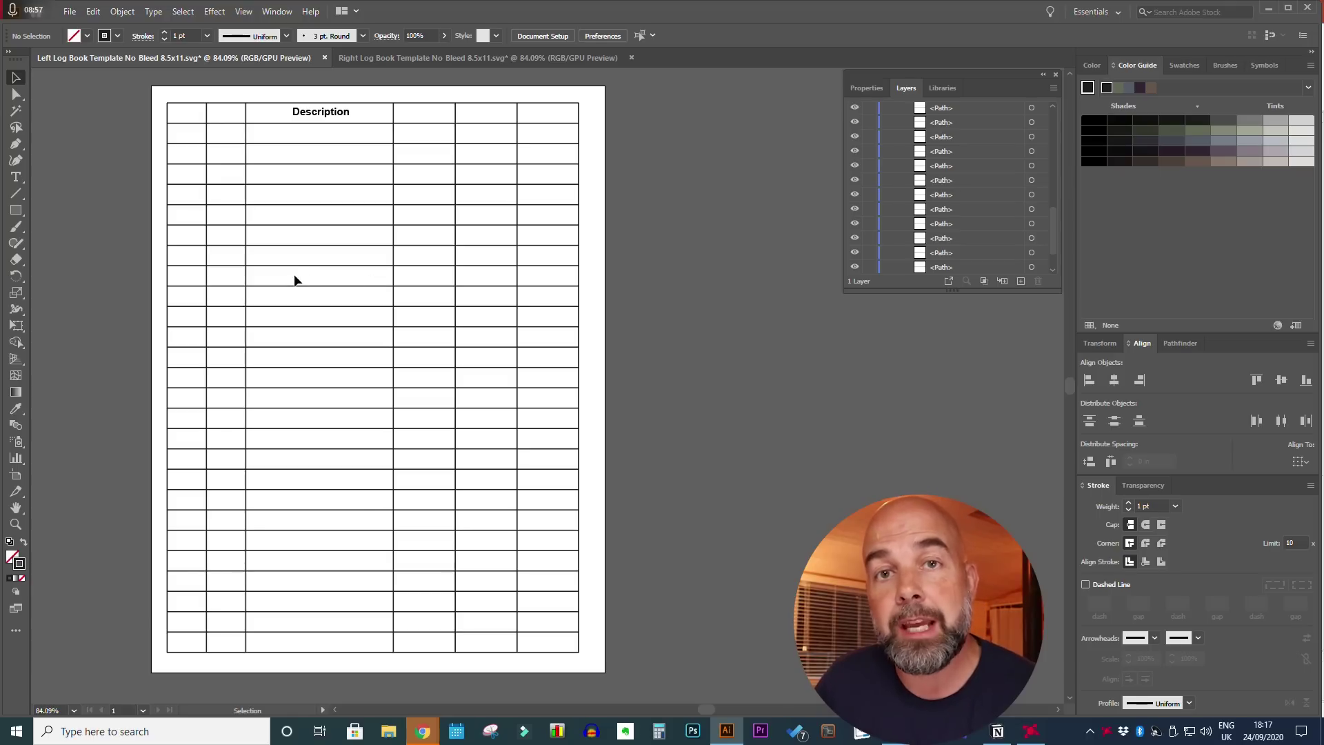
- Draw a full-width rectangle about 7.71 by 0.38 in over the sixth row below the Description heading
click(16, 210)
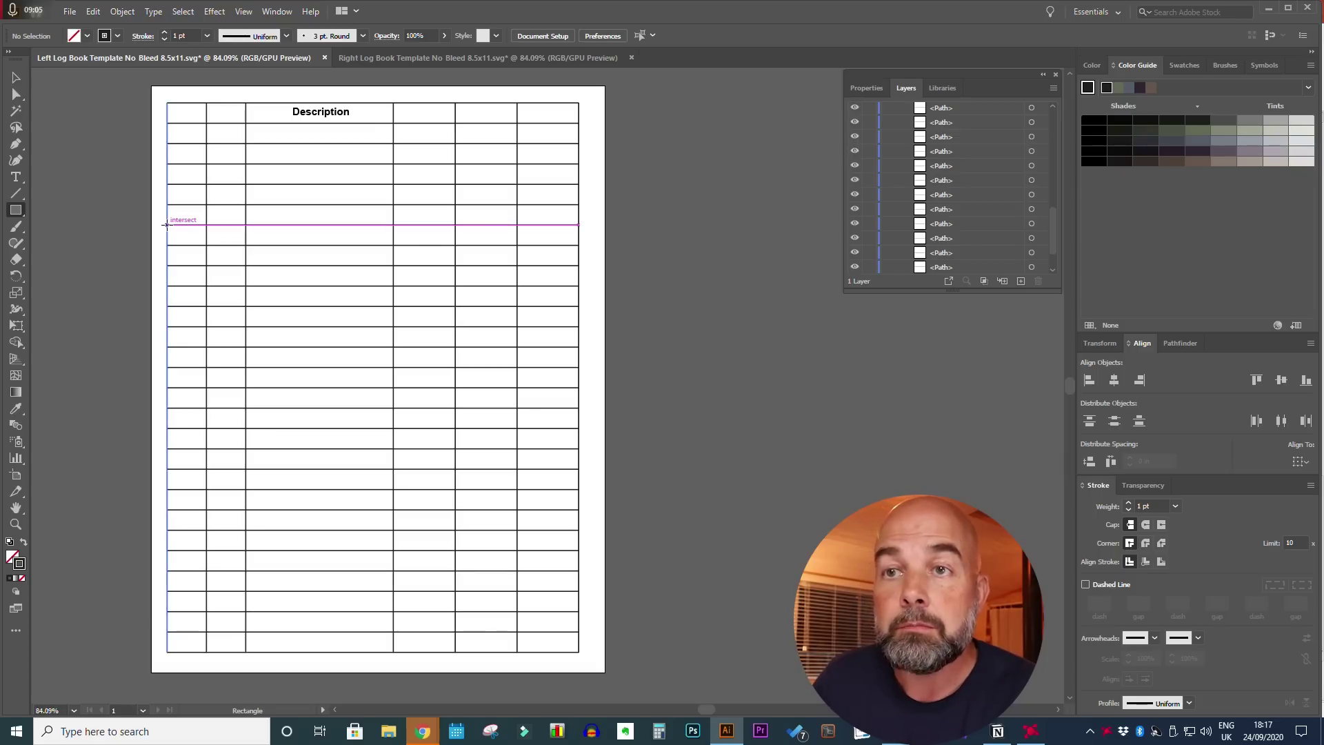
drag(166, 224, 571, 246)
drag(577, 245, 579, 246)
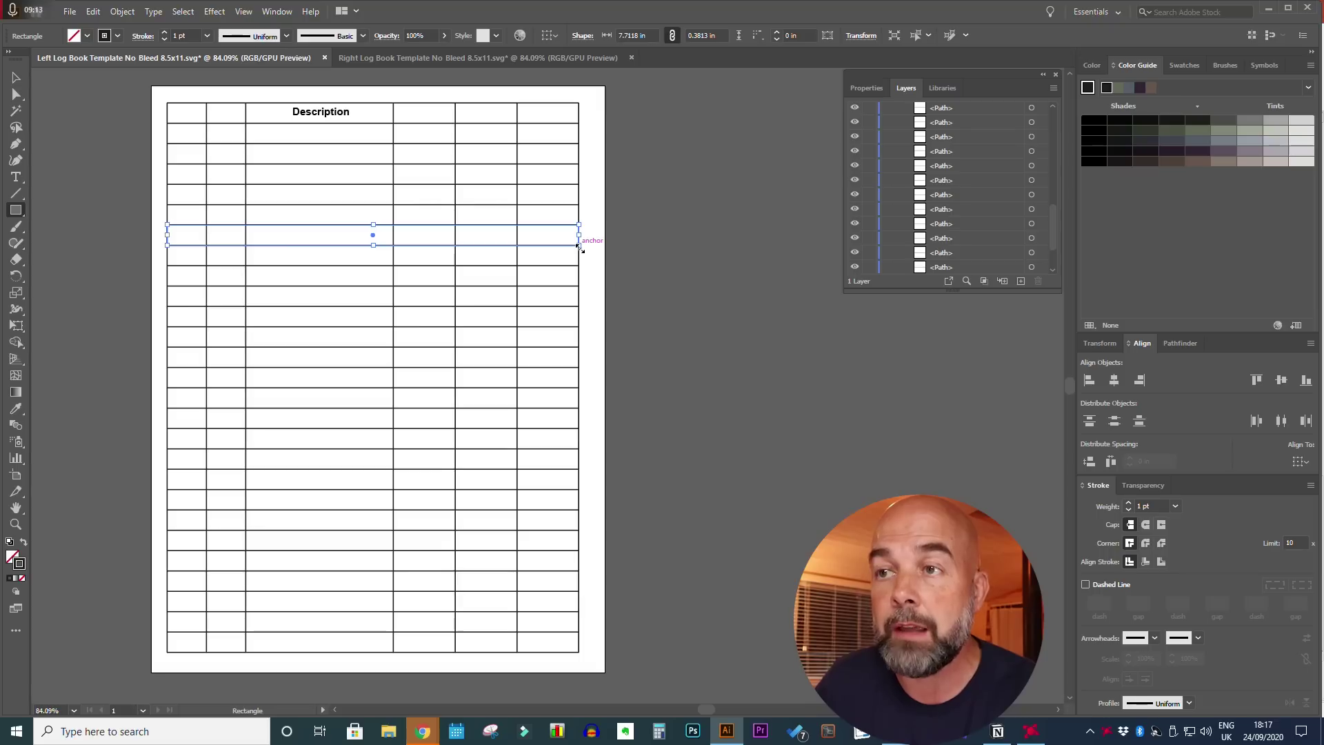
- Remove the new row rectangle's outline and fill it with the lightest grey tint from the colour guide
click(1095, 69)
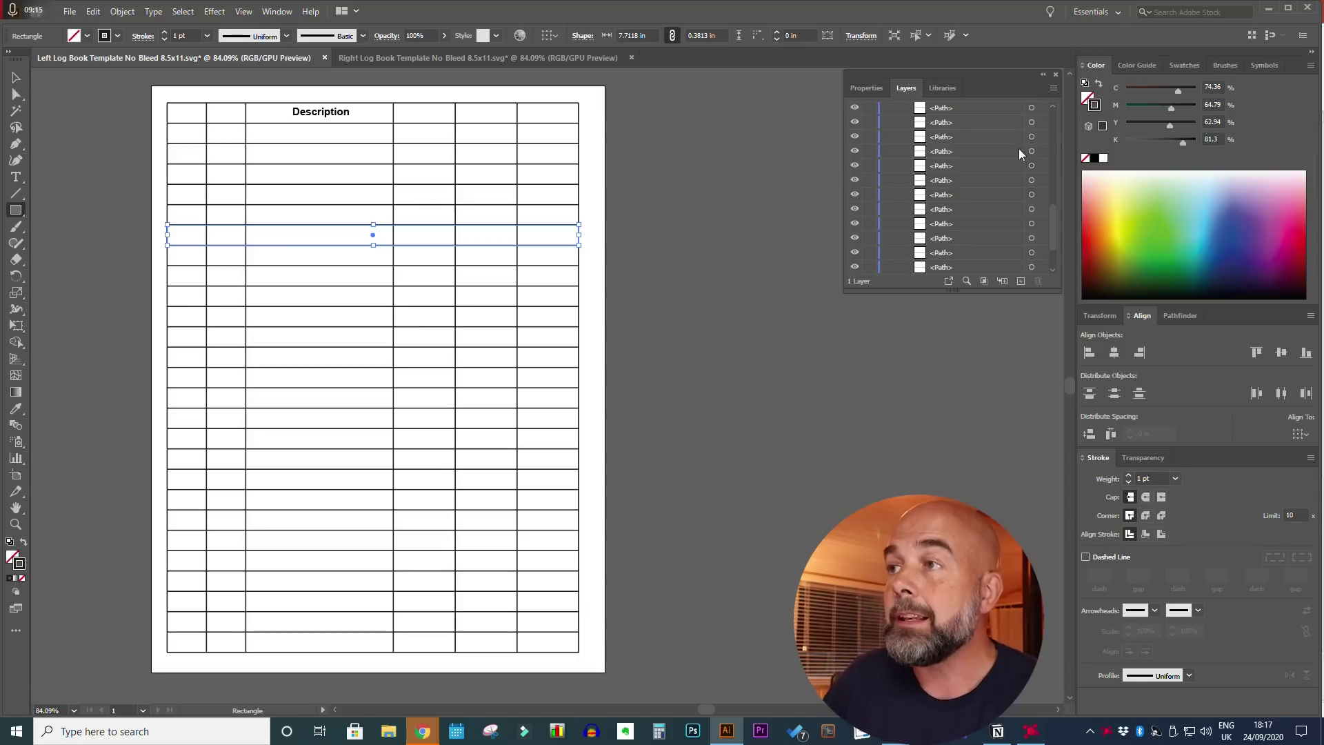
click(1087, 97)
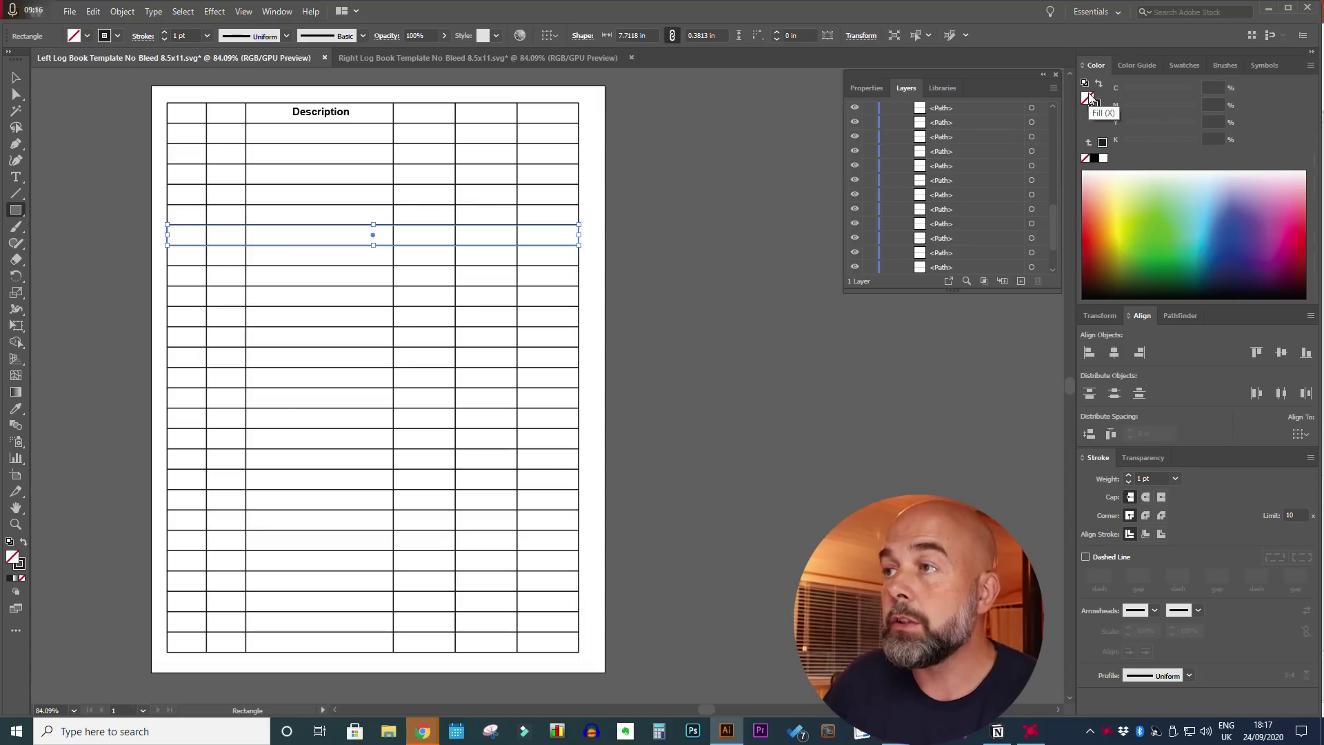
click(1094, 105)
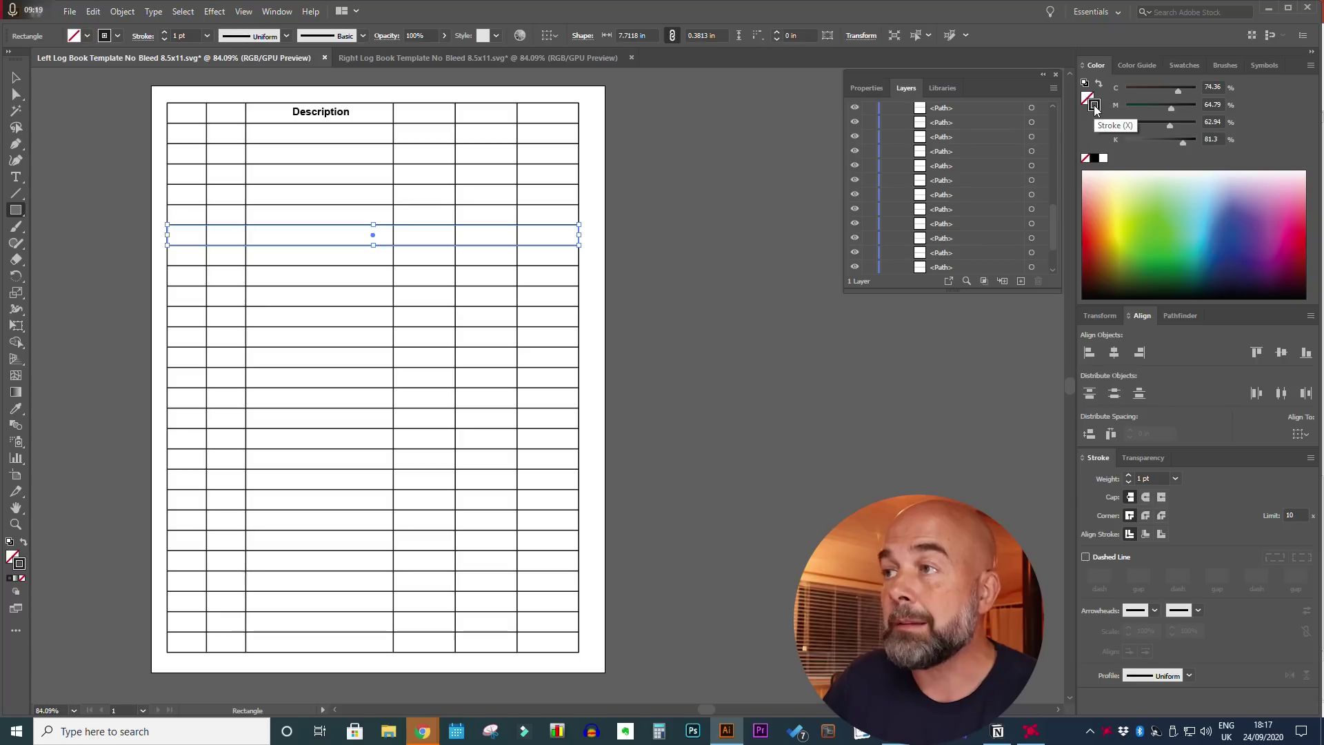
click(1086, 160)
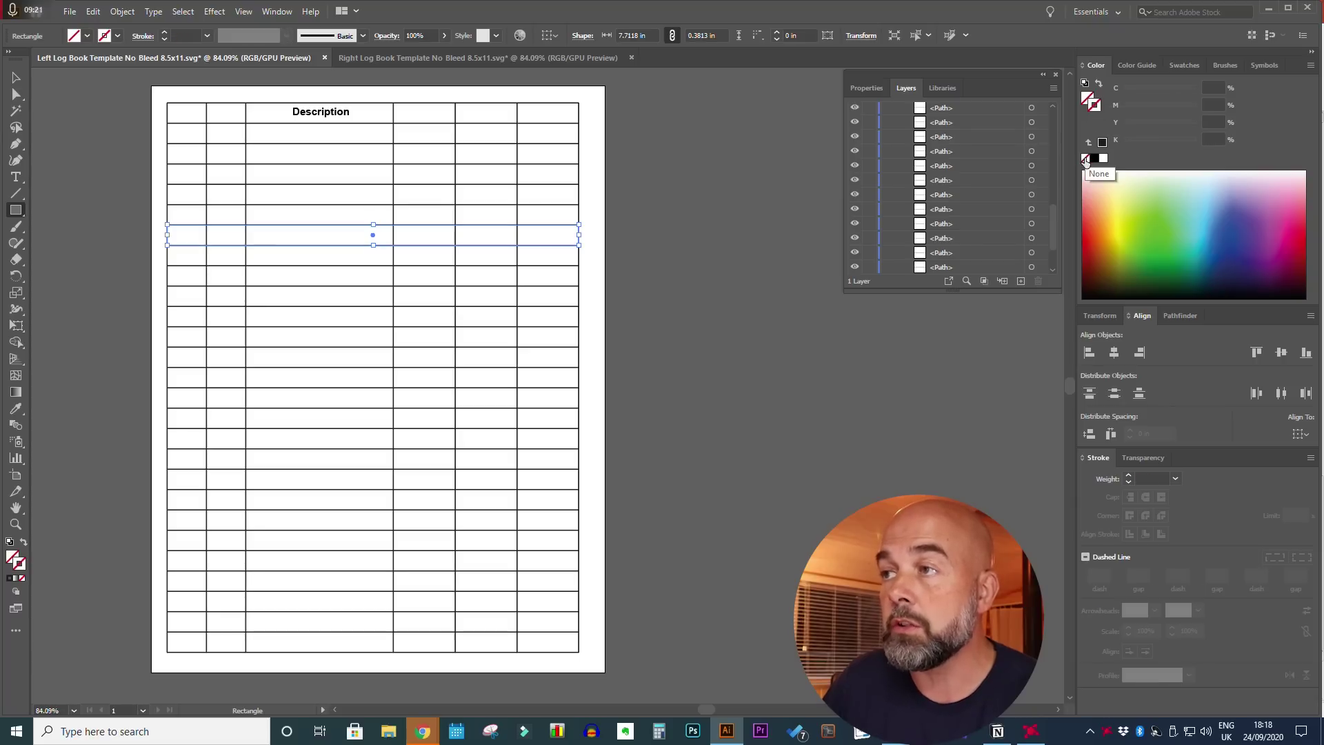
click(1137, 65)
click(1294, 123)
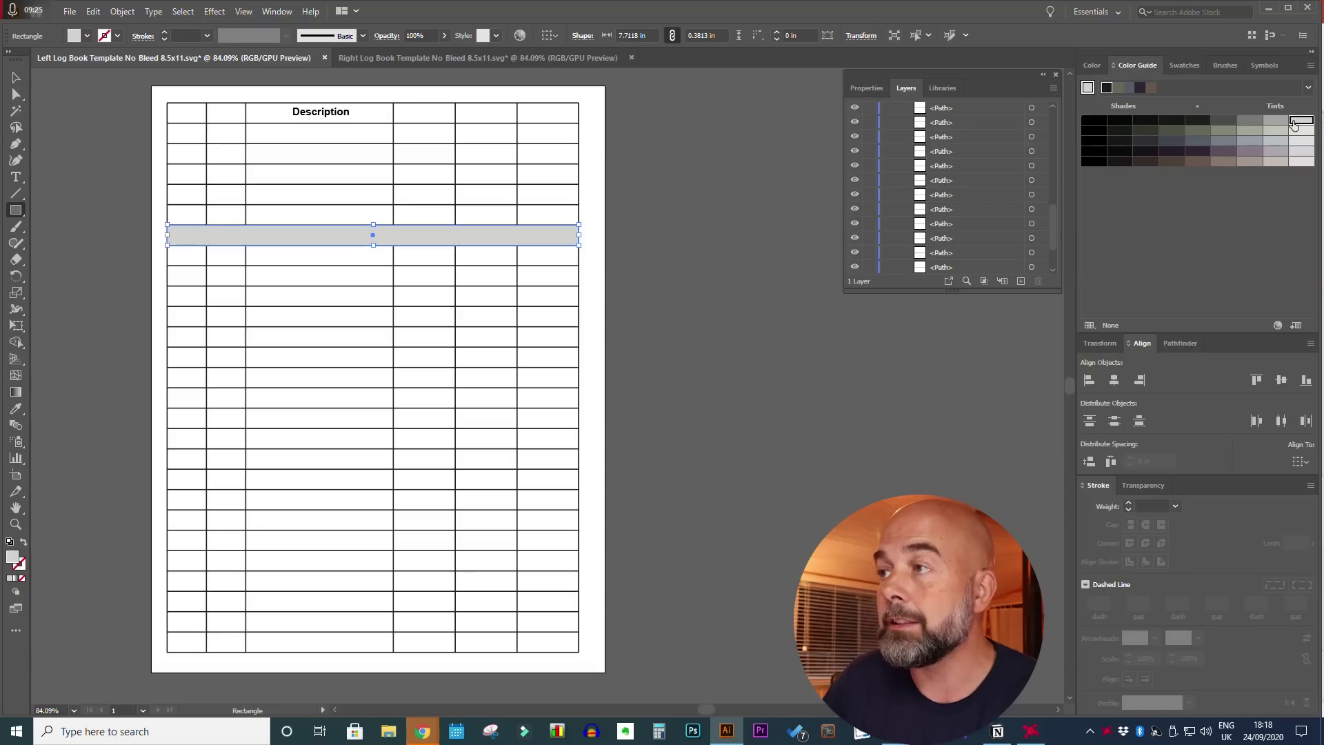
click(16, 77)
click(771, 373)
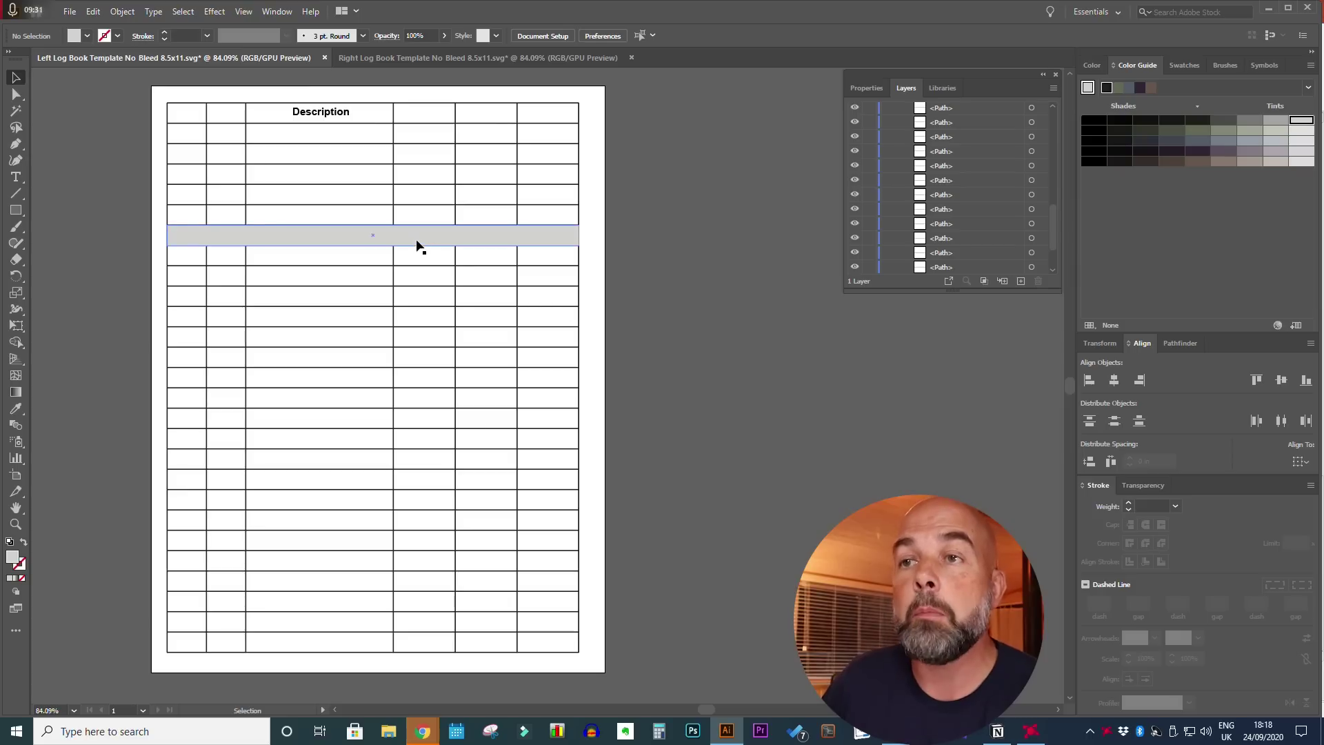
- Place the grey rectangle beneath the table lines, just above Description, and copy it onto the third and eighth rows below the heading
drag(1055, 231, 995, 123)
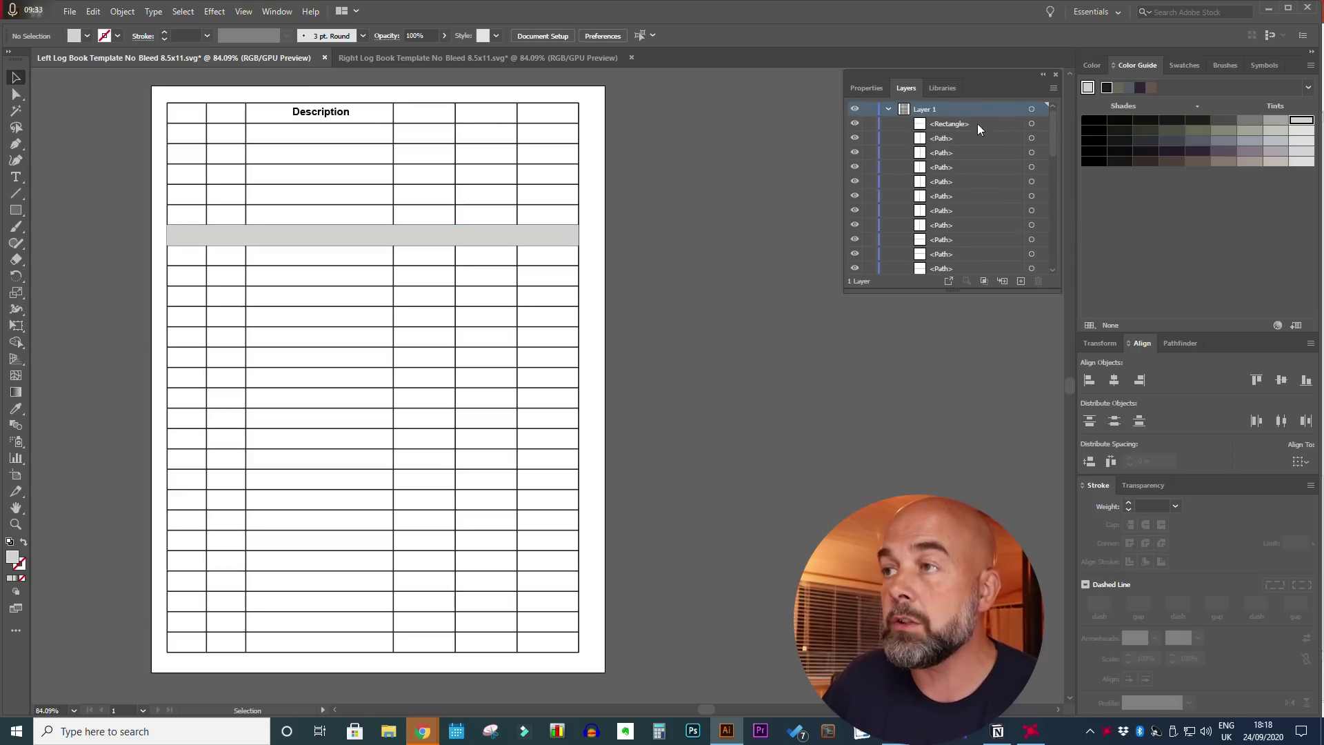
click(962, 124)
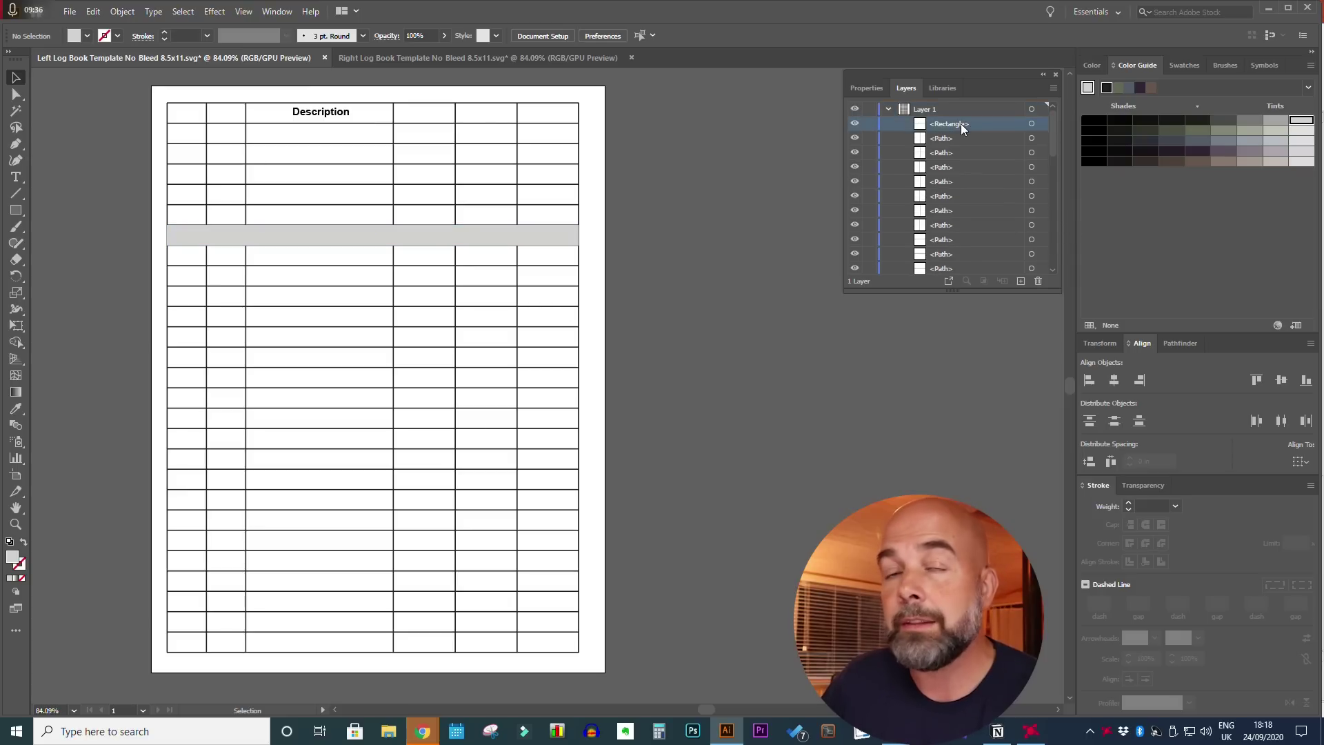
drag(961, 123, 980, 271)
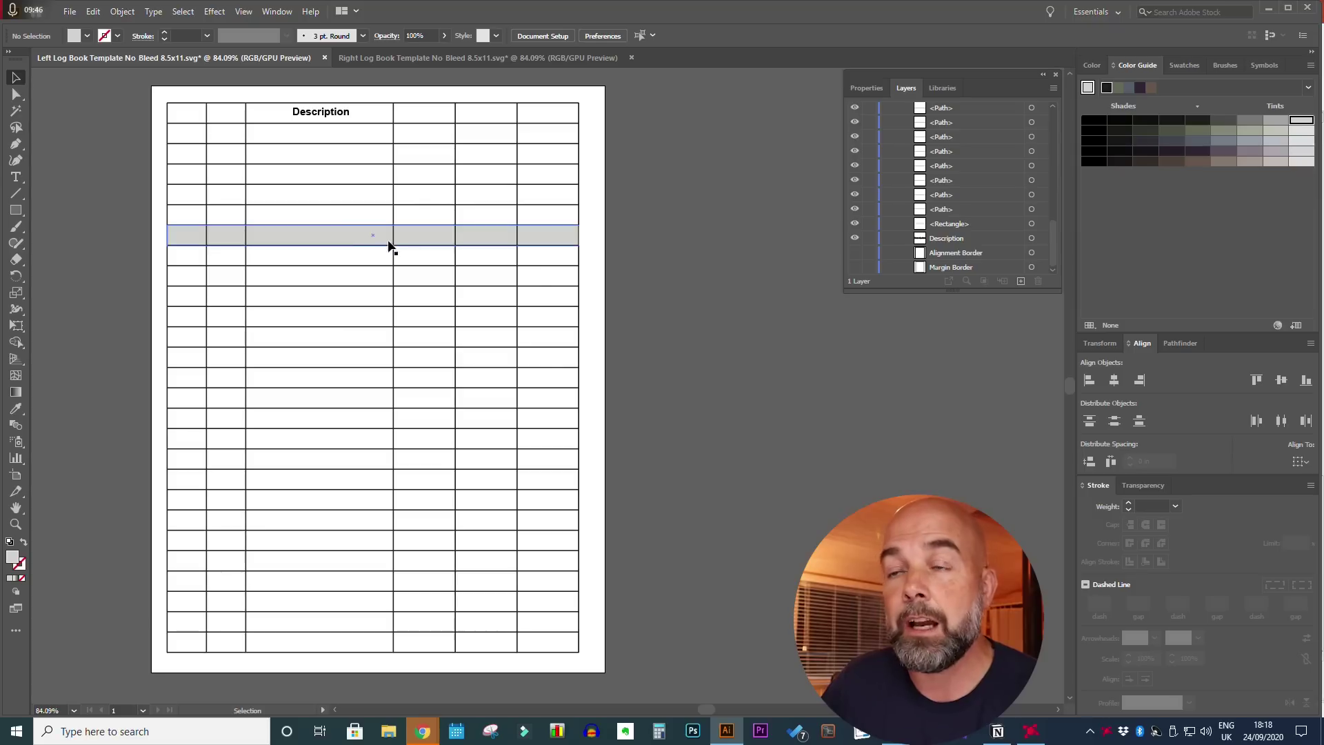
click(345, 239)
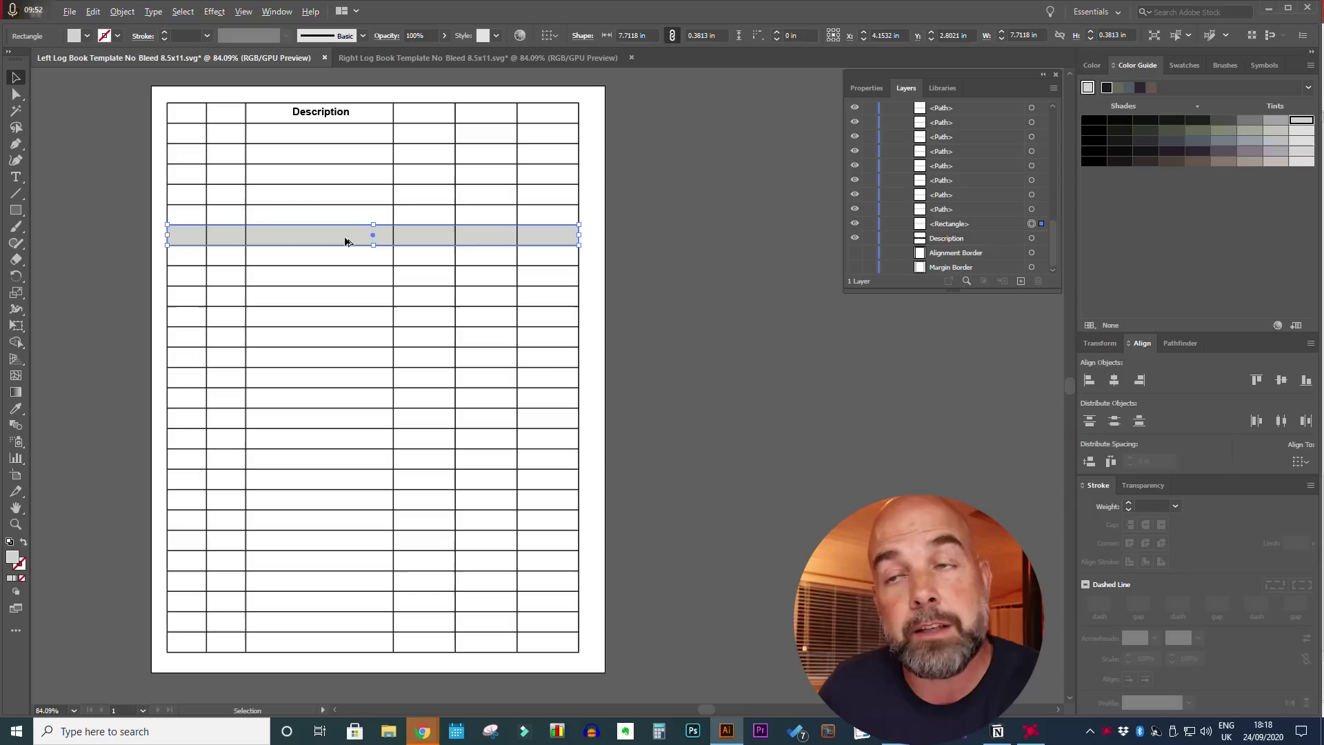
drag(345, 233, 333, 275)
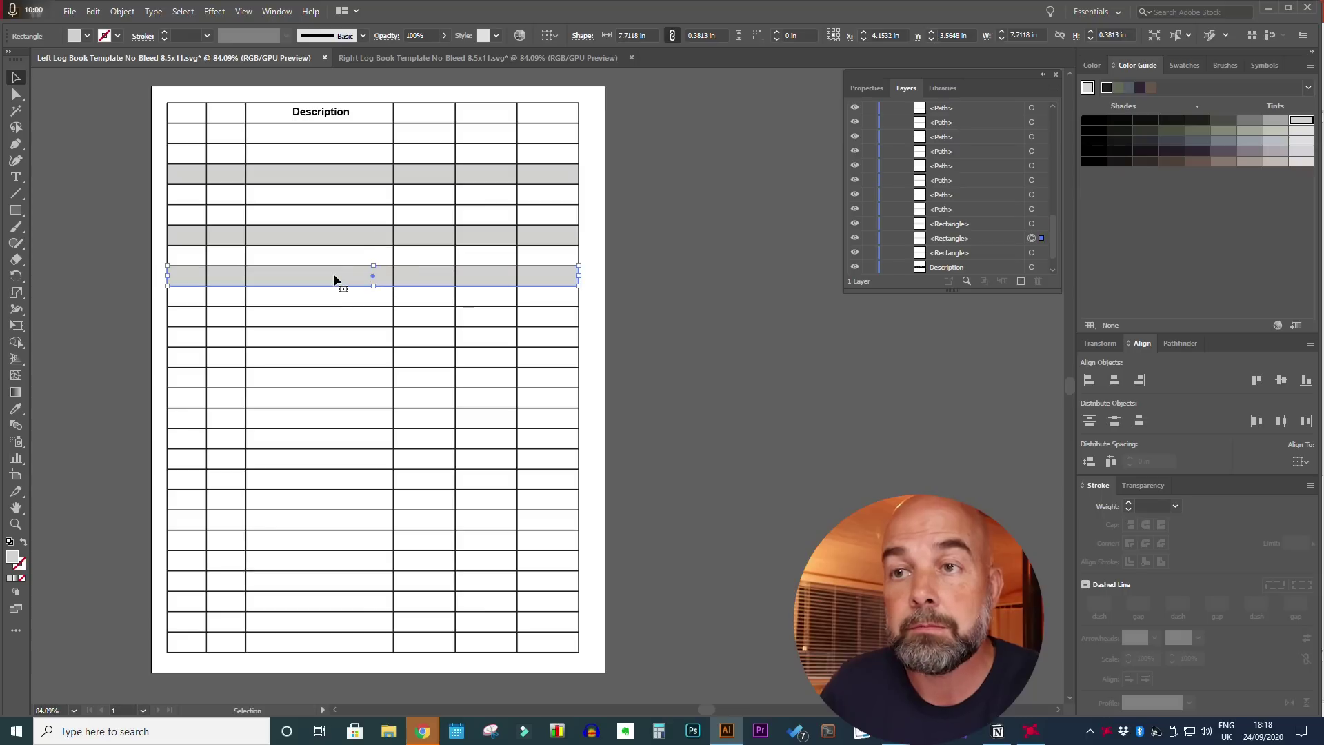
- Delete all the grey shading bars from the table rows
key(Delete)
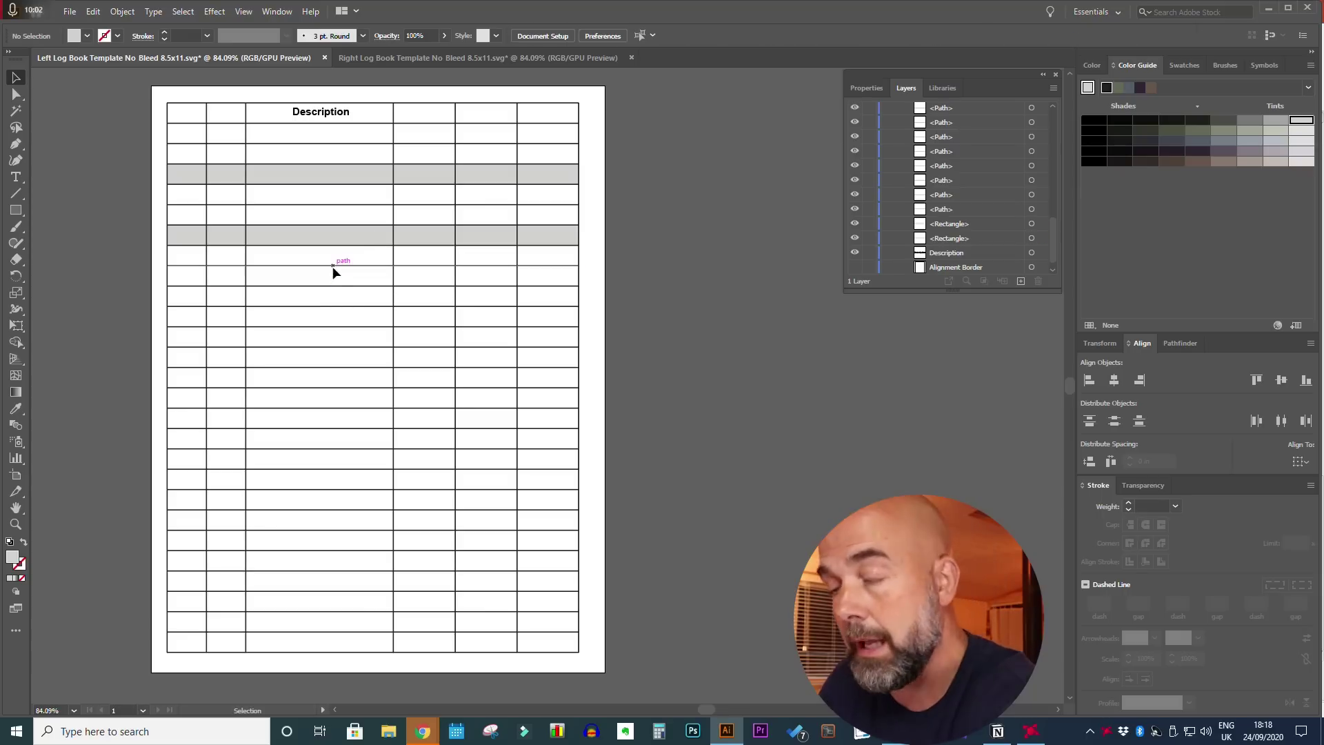
key(Delete)
click(345, 177)
key(Delete)
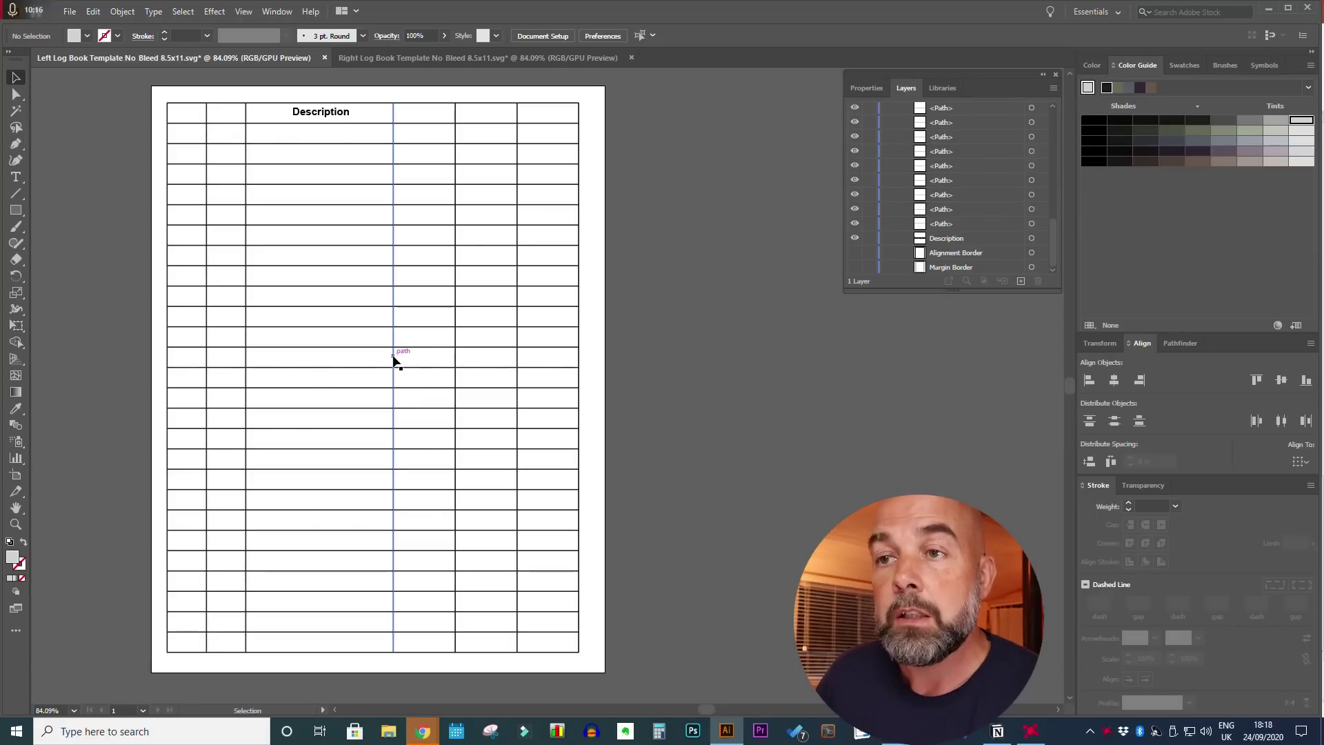
- Delete the divider at the Description column's right edge, move the next divider into its place, and shift the last inner divider to about X 5.97 in
click(393, 359)
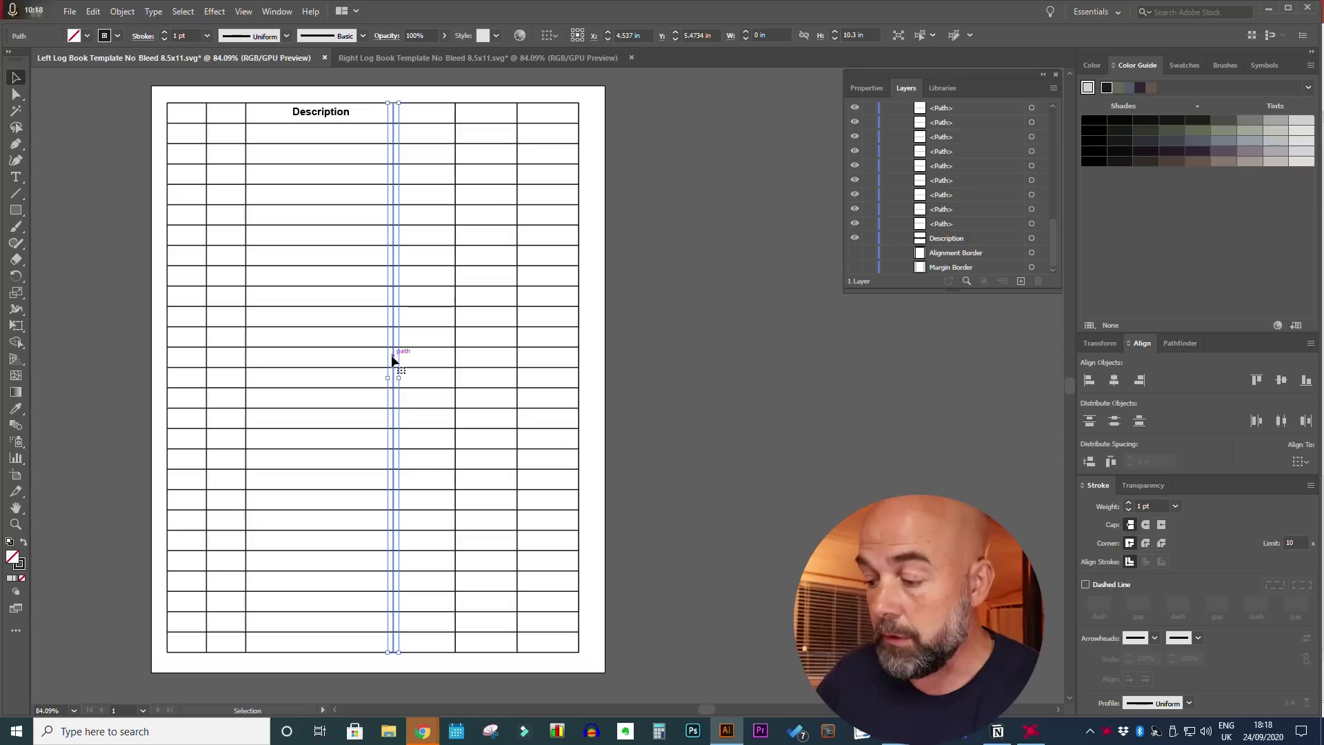
key(Delete)
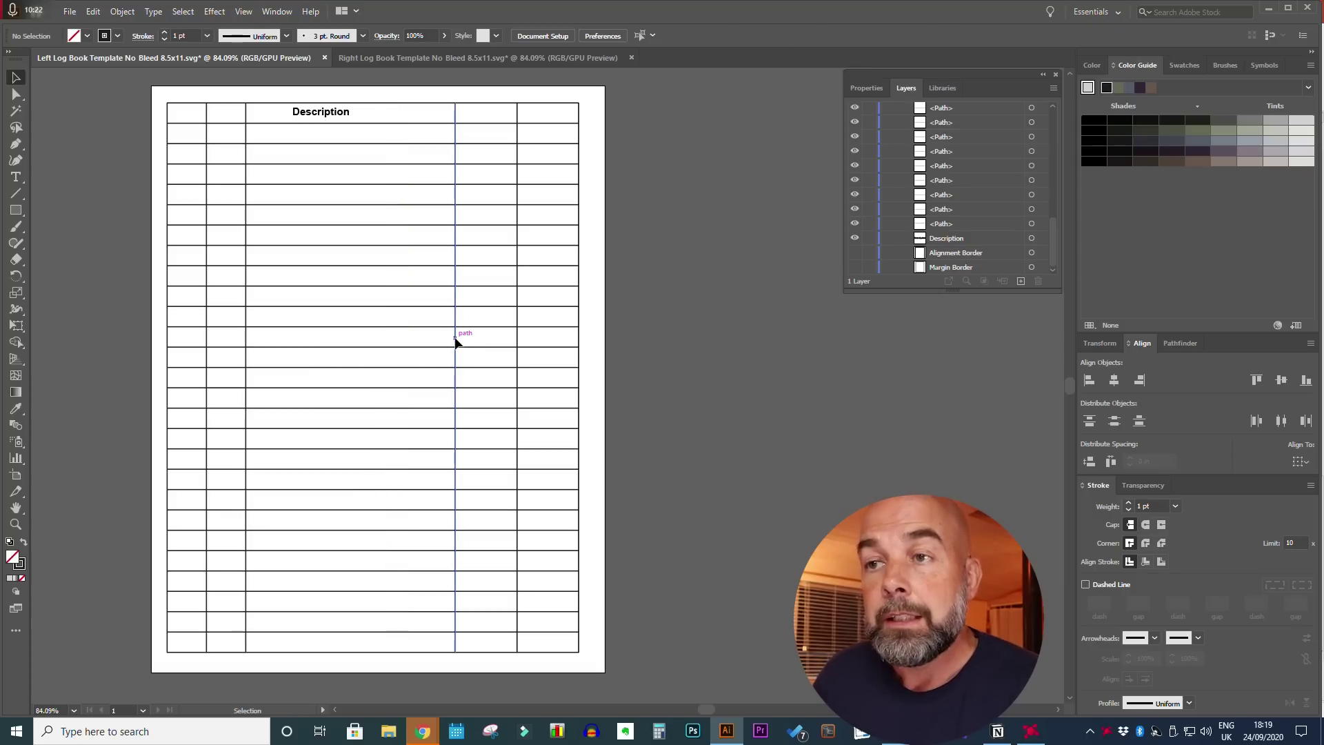
drag(455, 340, 392, 340)
drag(517, 343, 470, 340)
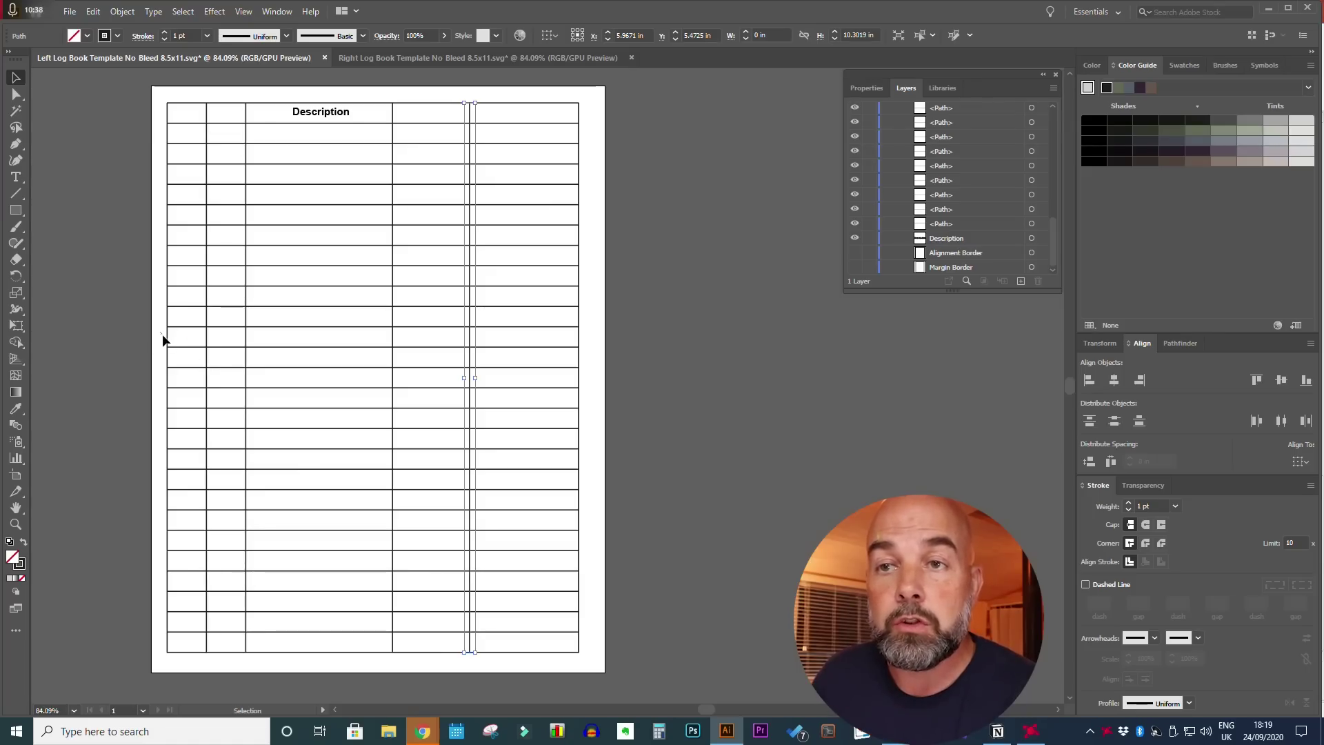
- Distribute all vertical table lines with equal horizontal spacing, aligned to the selection, and narrow the first column by moving its divider to about X 1.22 in
drag(350, 336, 512, 340)
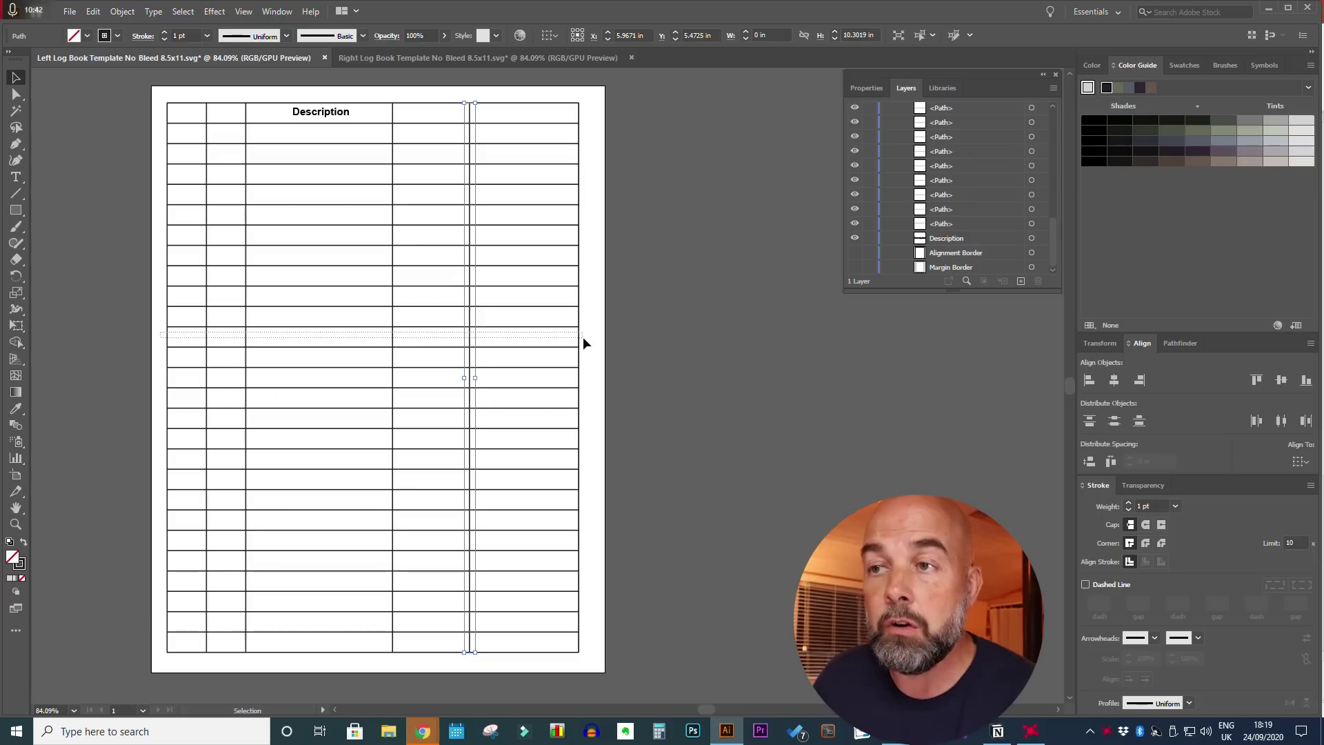
drag(582, 336, 582, 337)
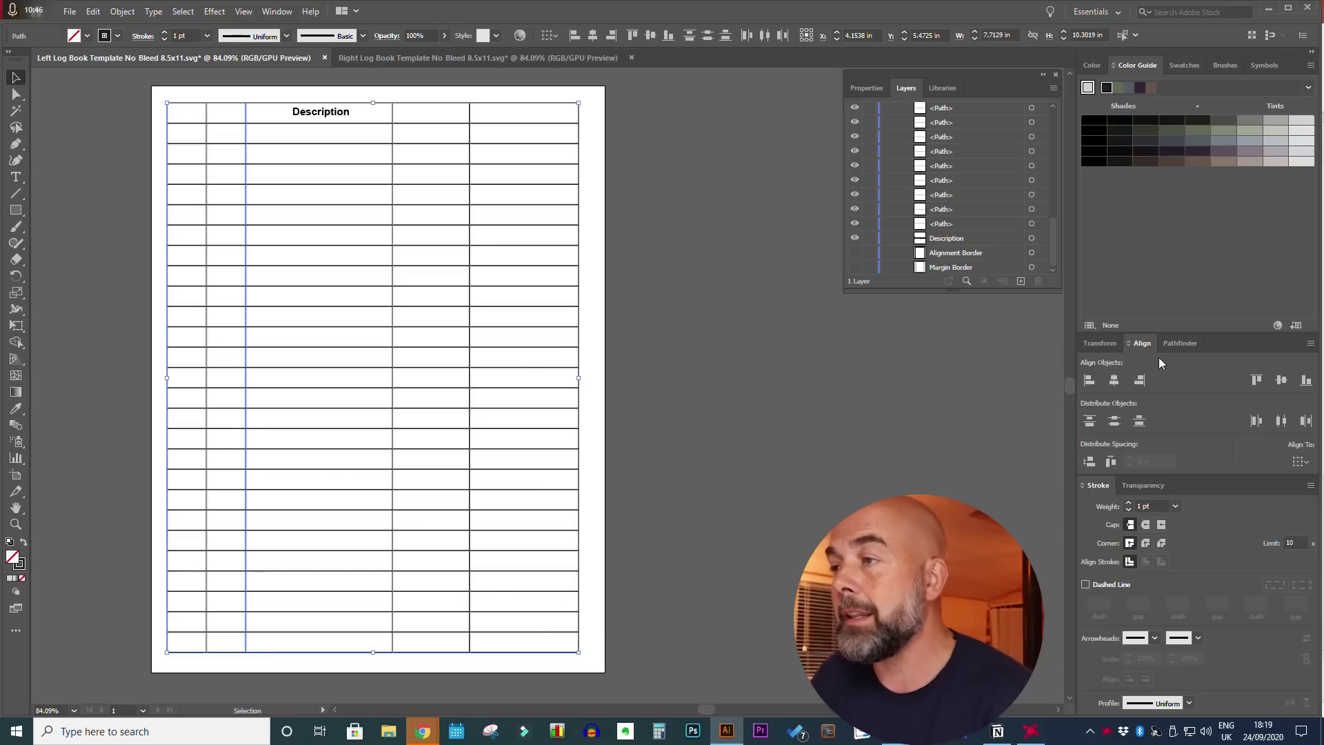
click(1300, 461)
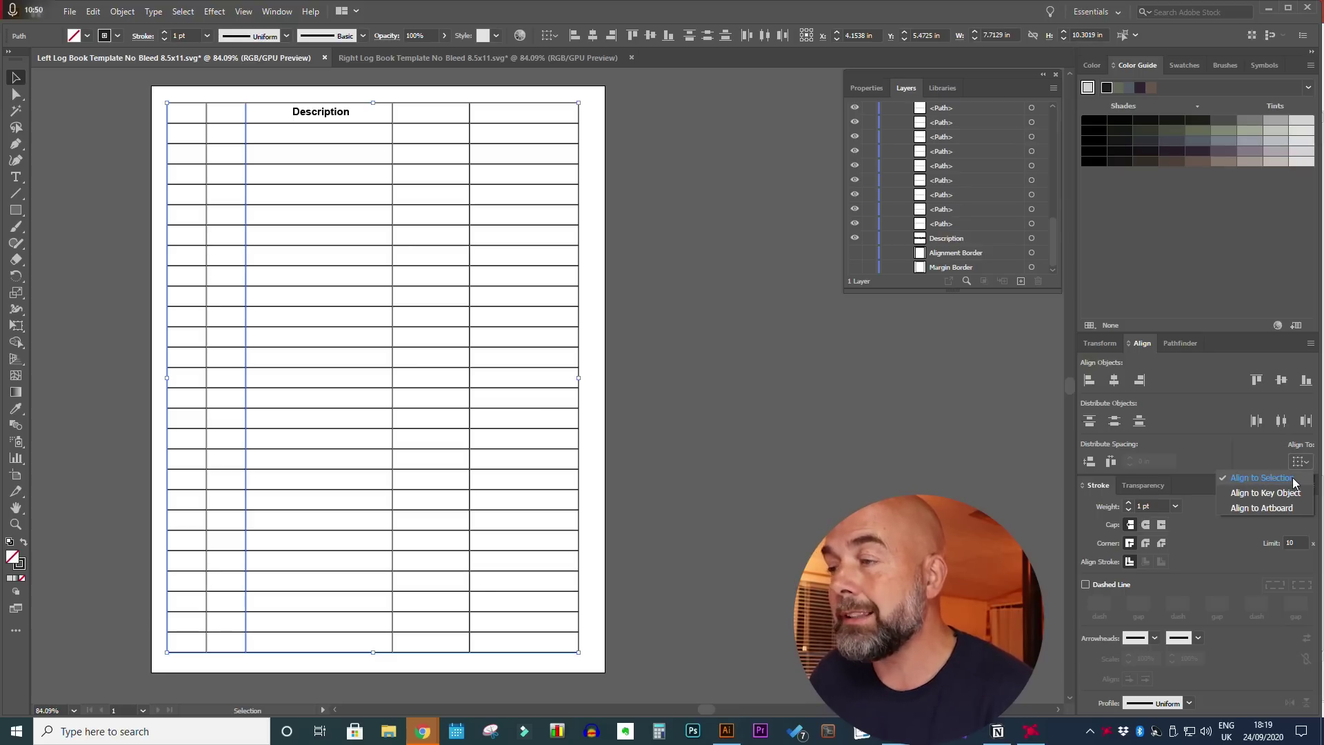
click(1110, 462)
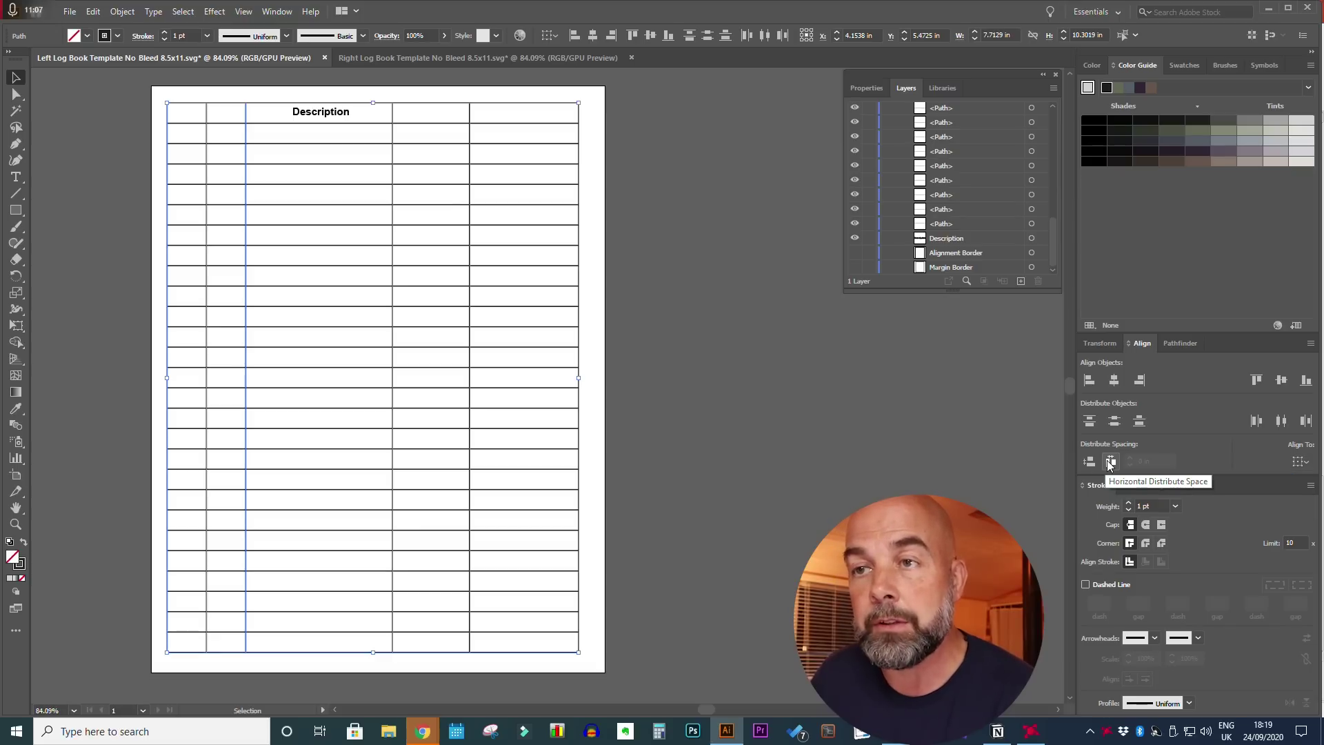
click(1110, 462)
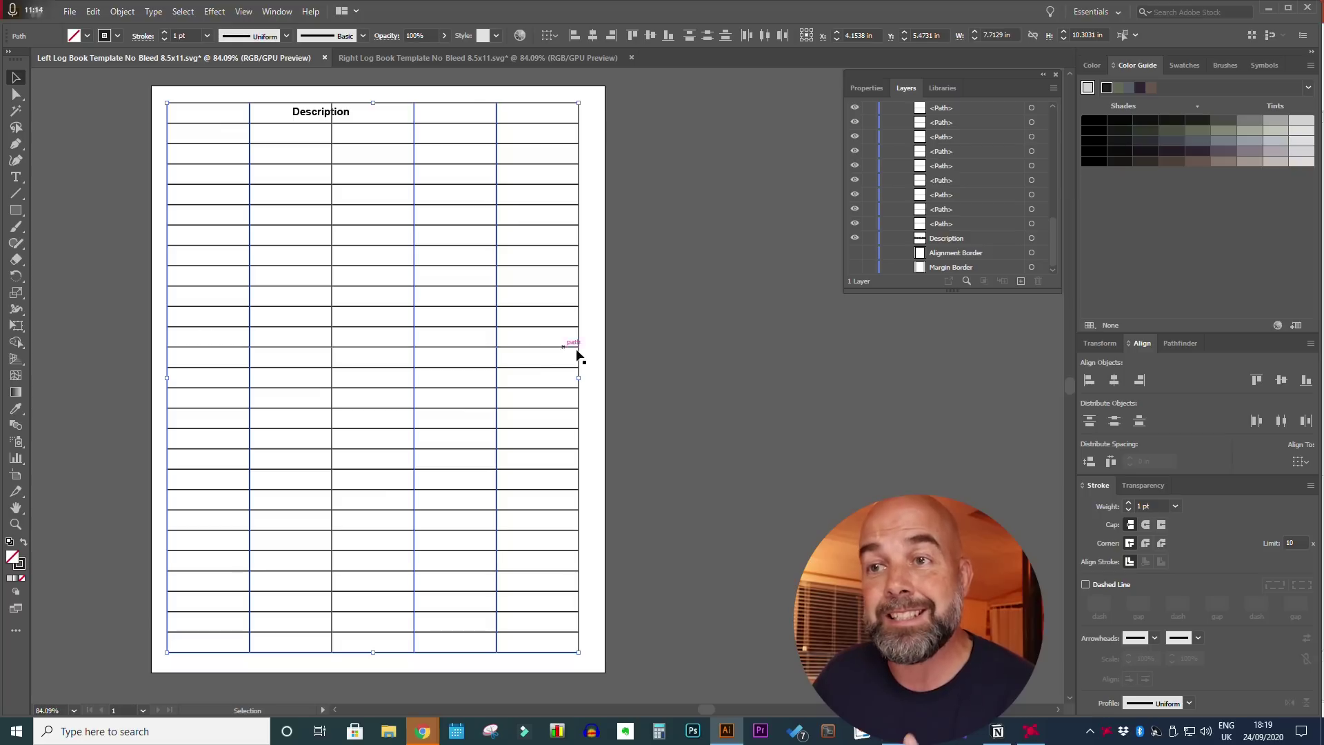
click(671, 369)
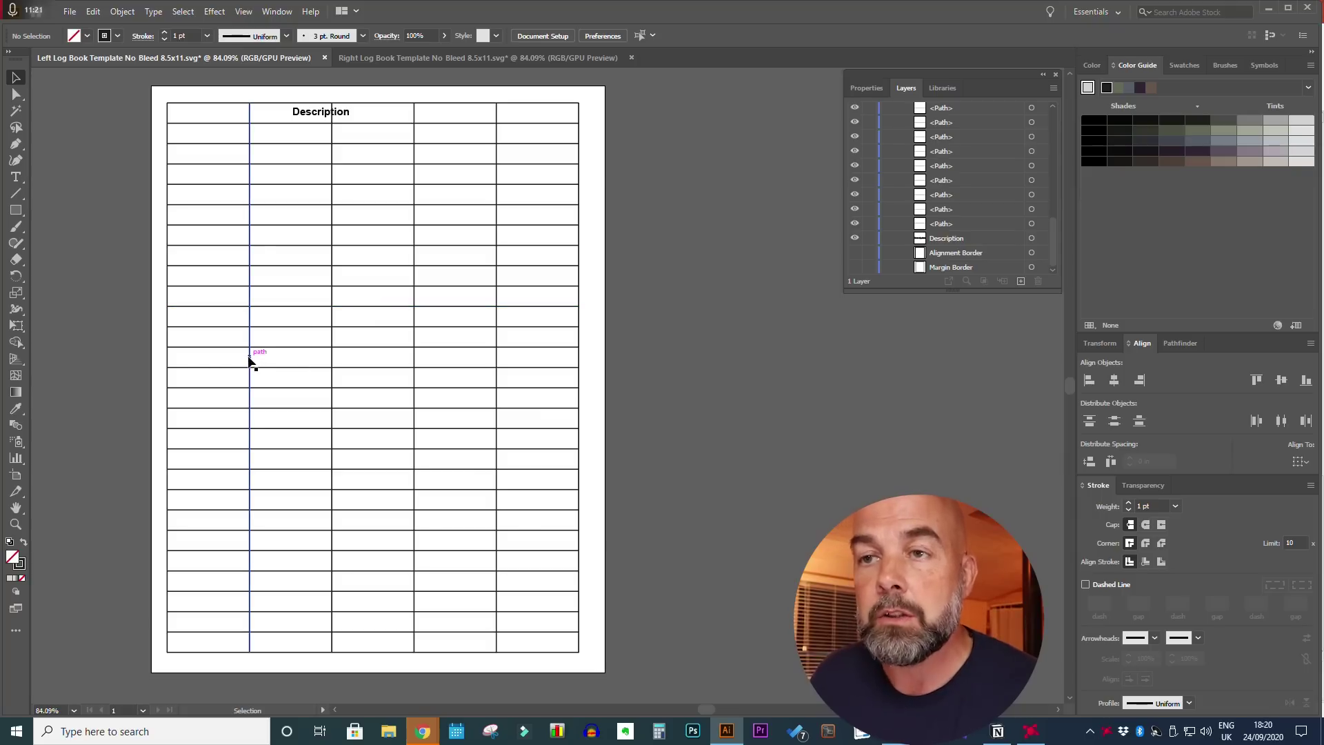
drag(250, 360, 218, 362)
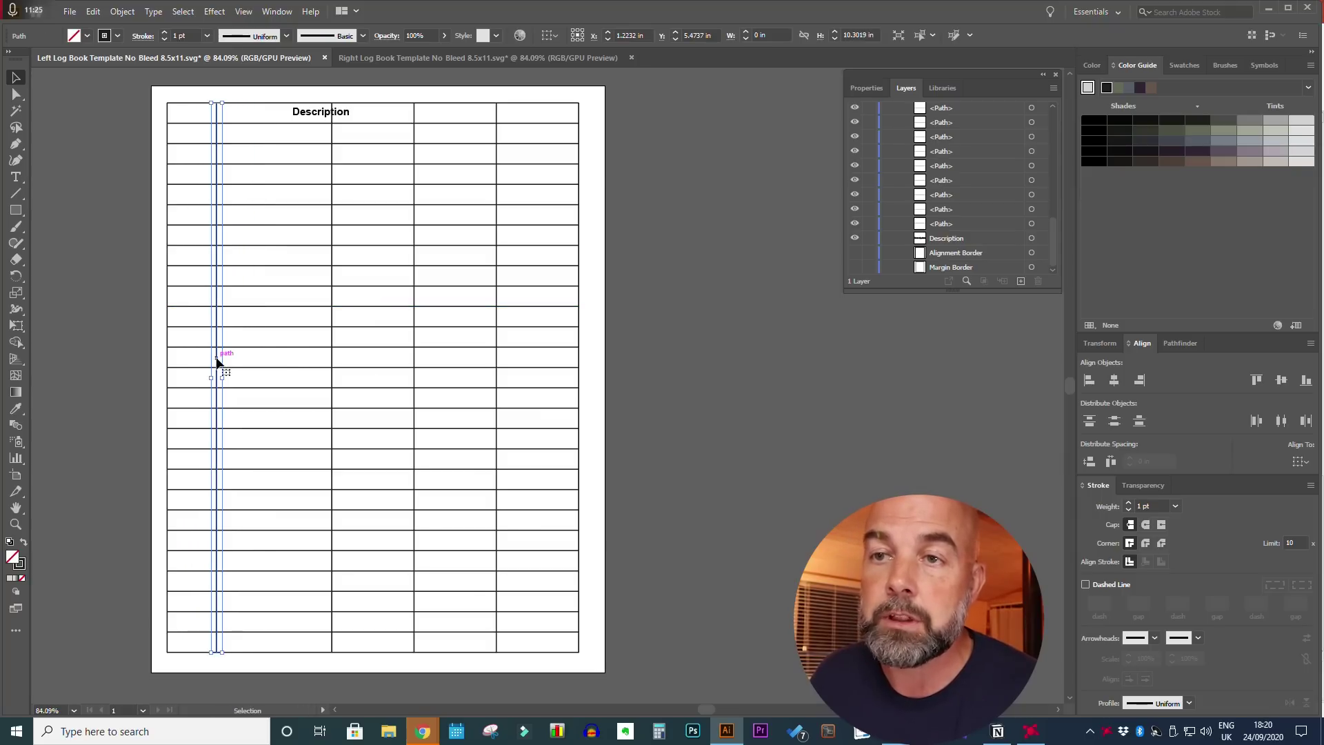
- Add a Date heading centred in the first column by copying the Description heading about 2.35 in to the left and retitling the copy
click(307, 116)
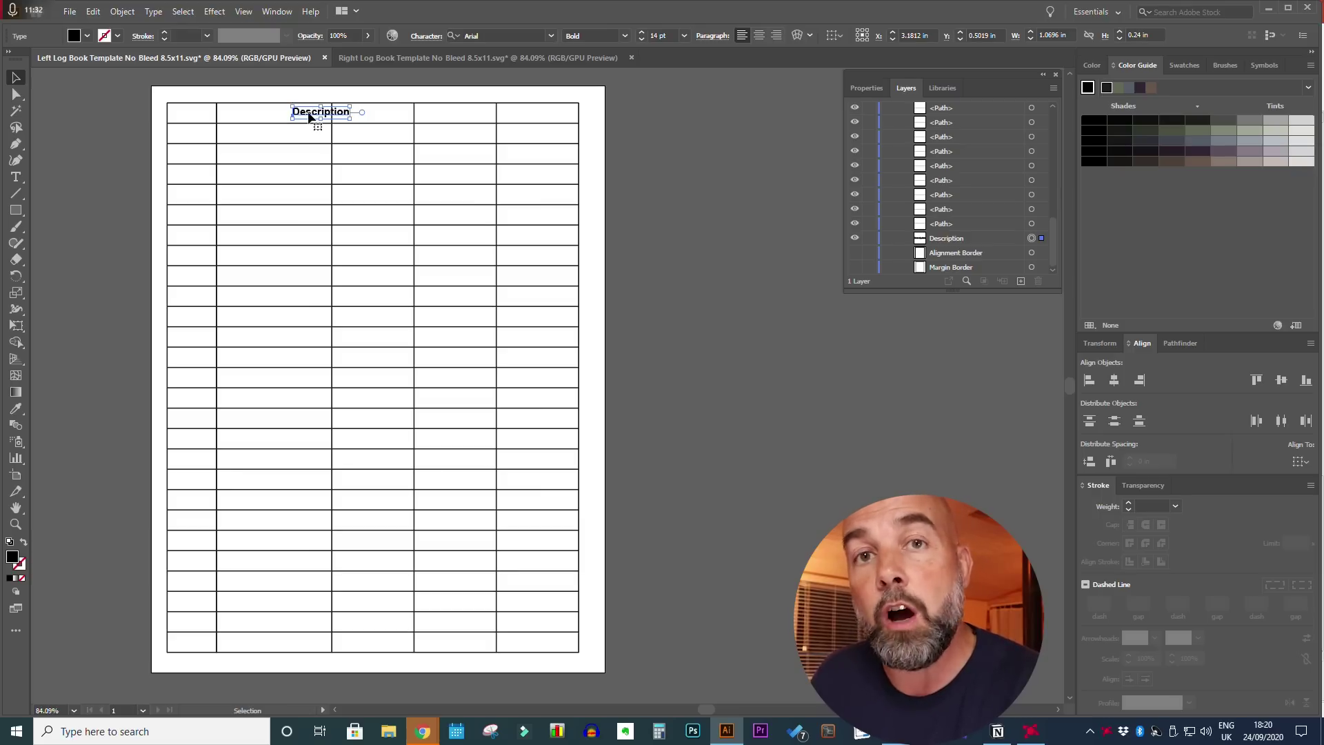
alt+drag(307, 116, 185, 117)
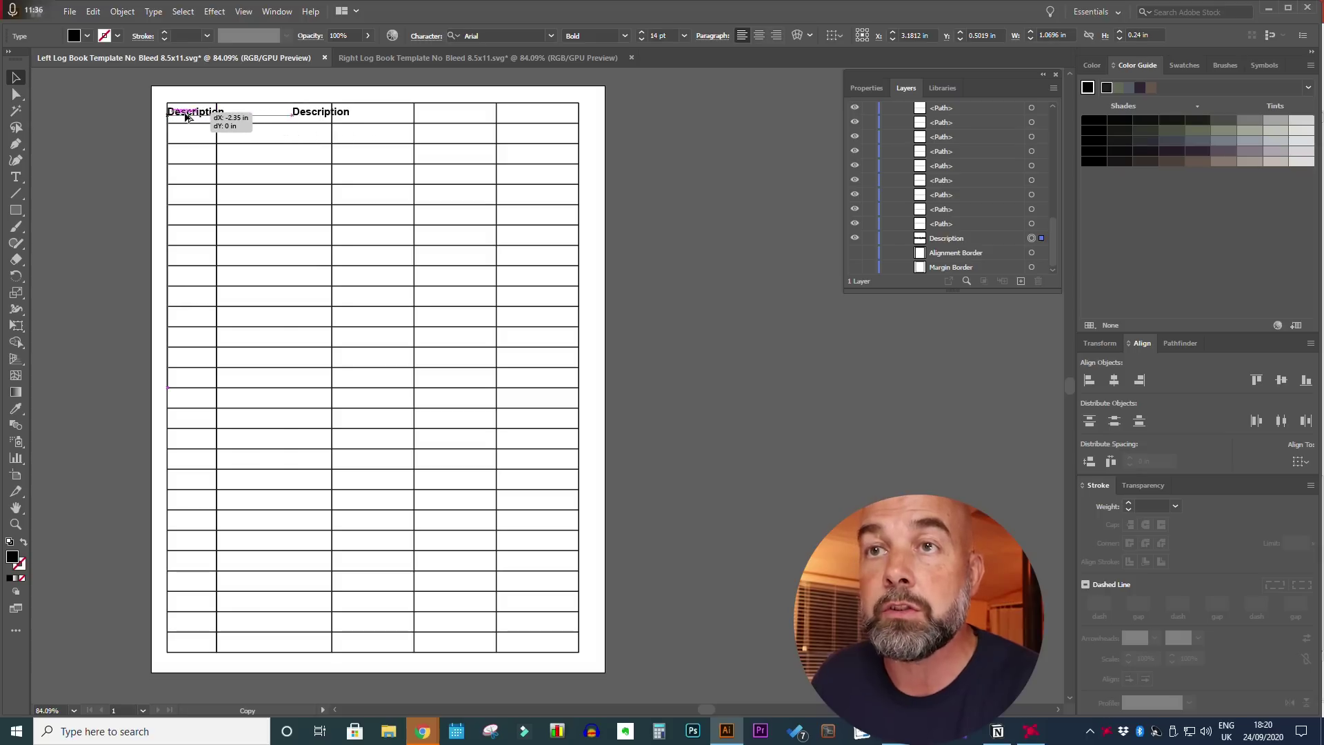
alt+drag(185, 117, 185, 117)
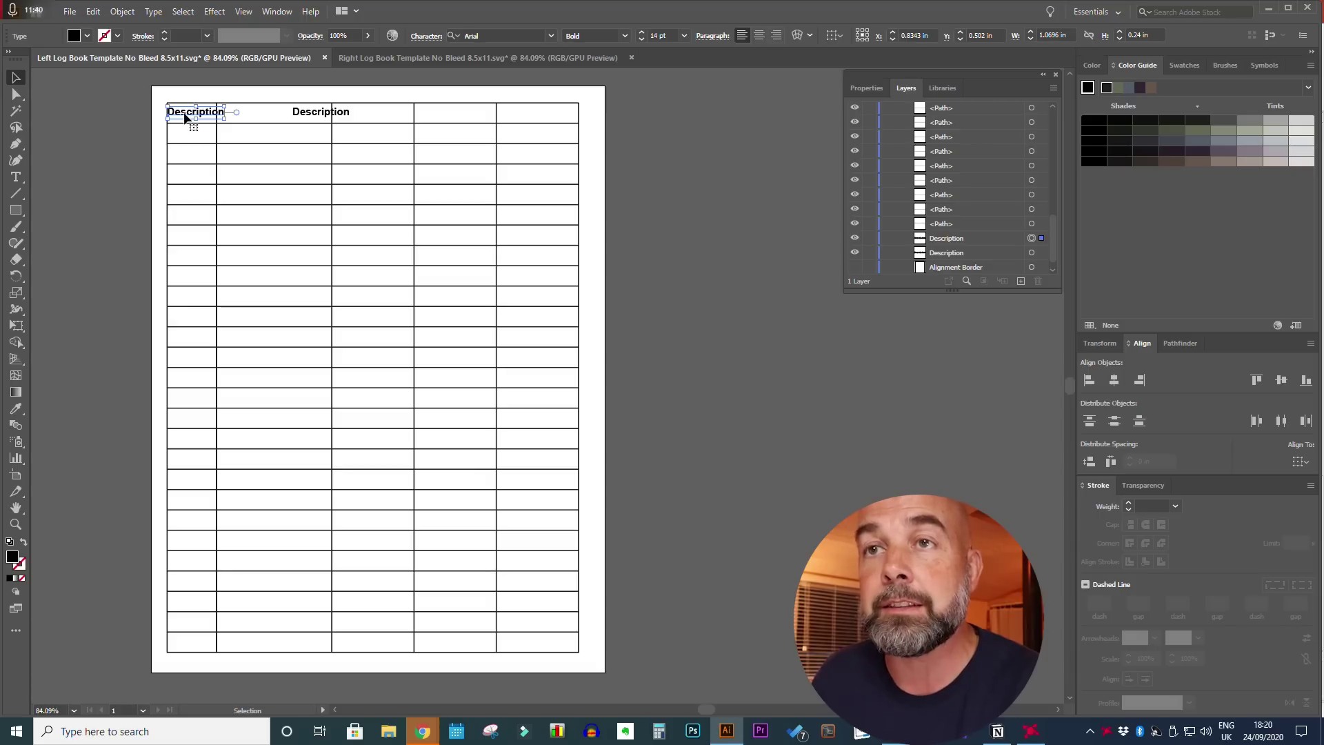
triple_click(185, 117)
text(Date)
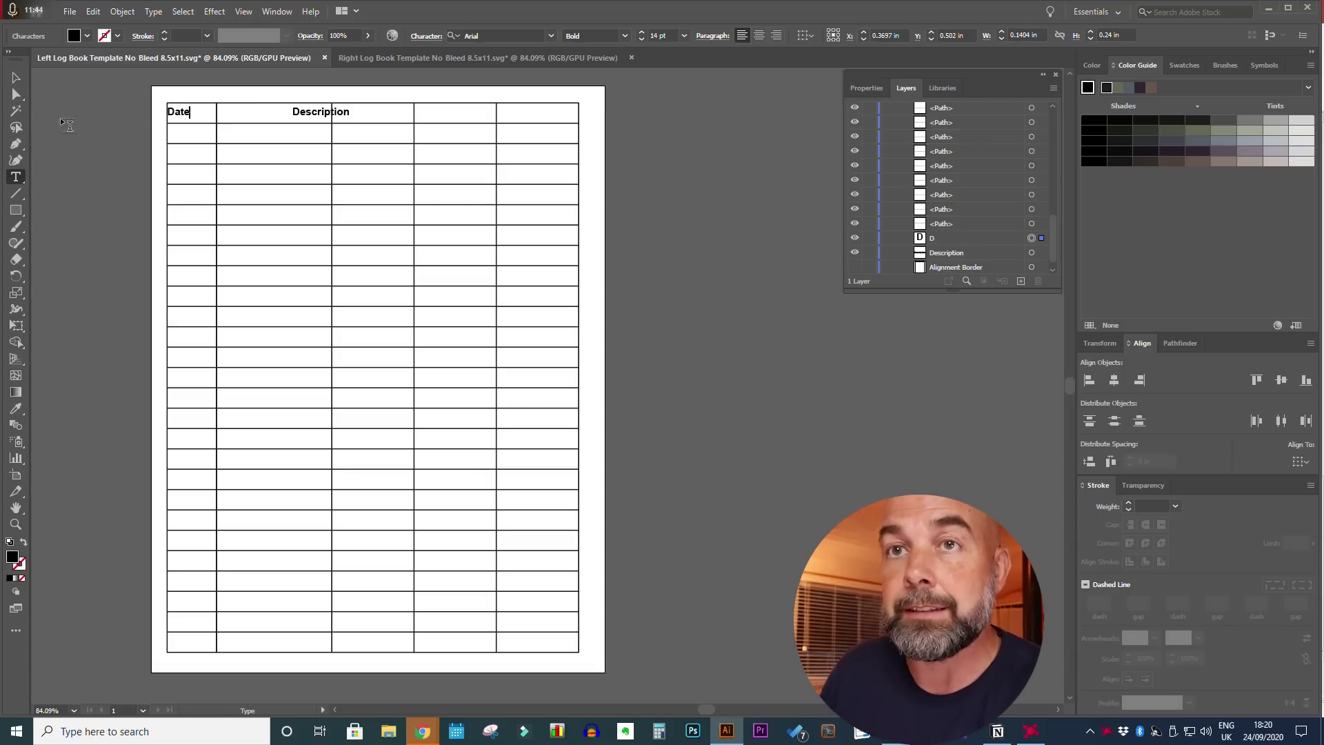
click(14, 77)
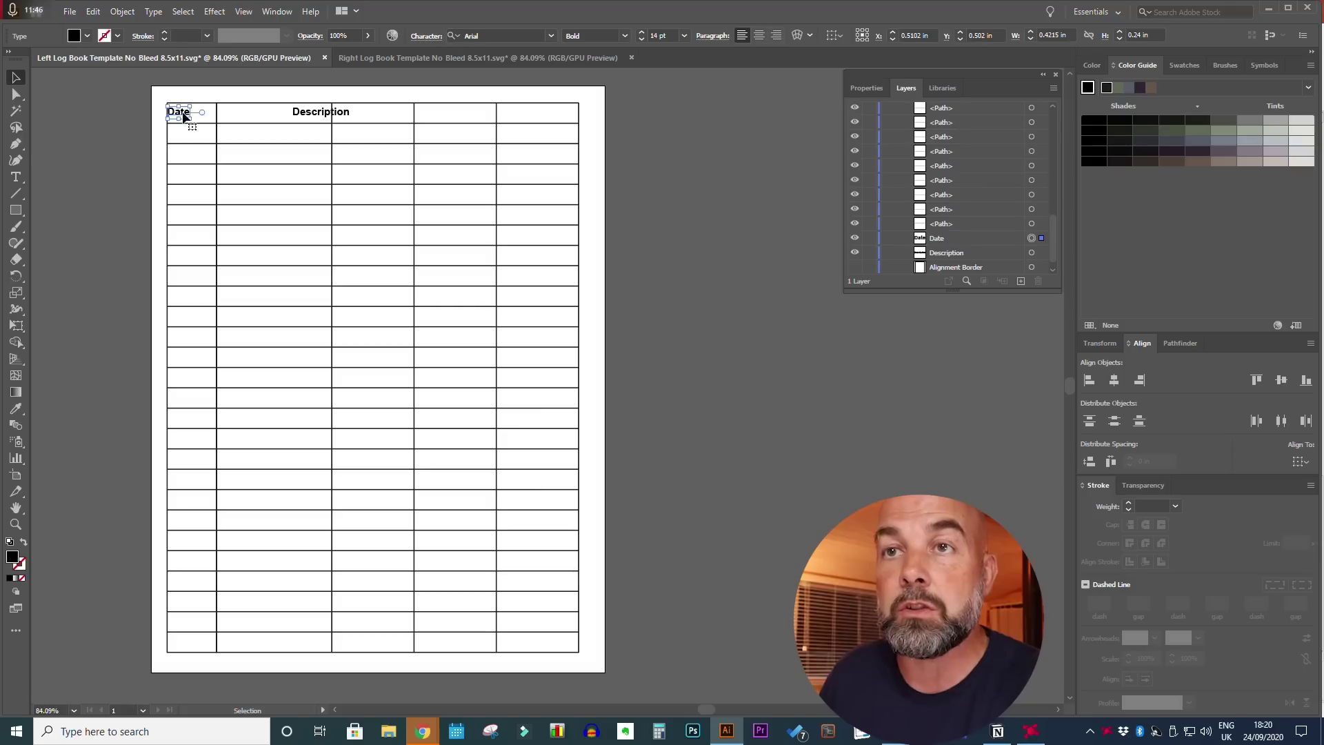
drag(186, 117, 194, 117)
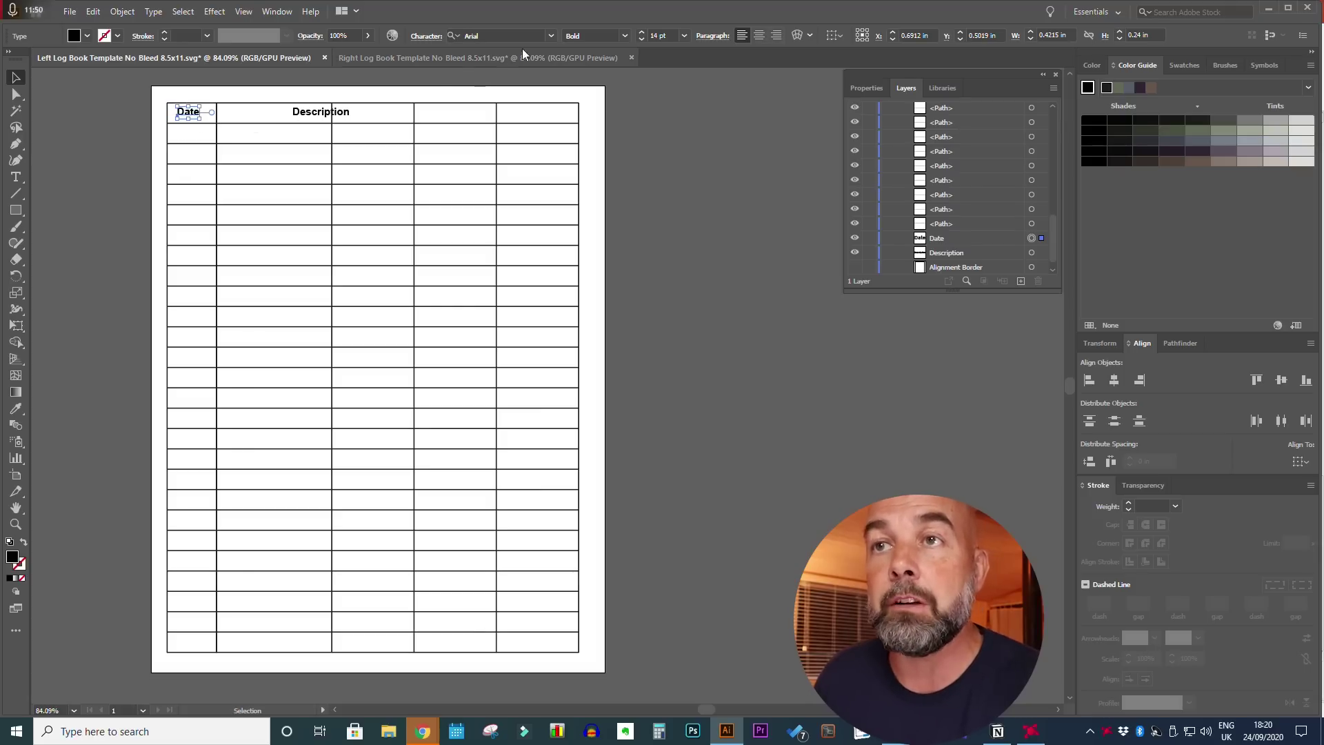
- Preview alternative fonts for the Date heading without applying one
click(552, 35)
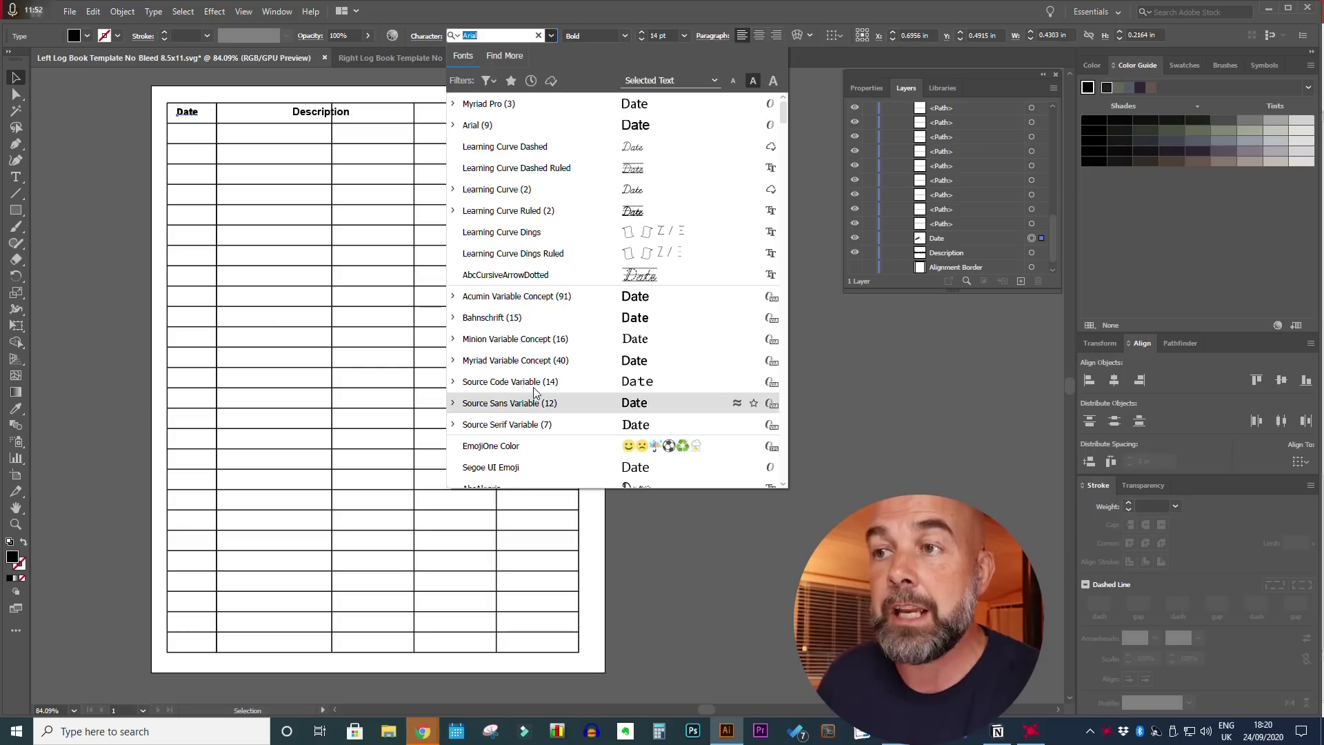
scroll(552, 372, down, 4)
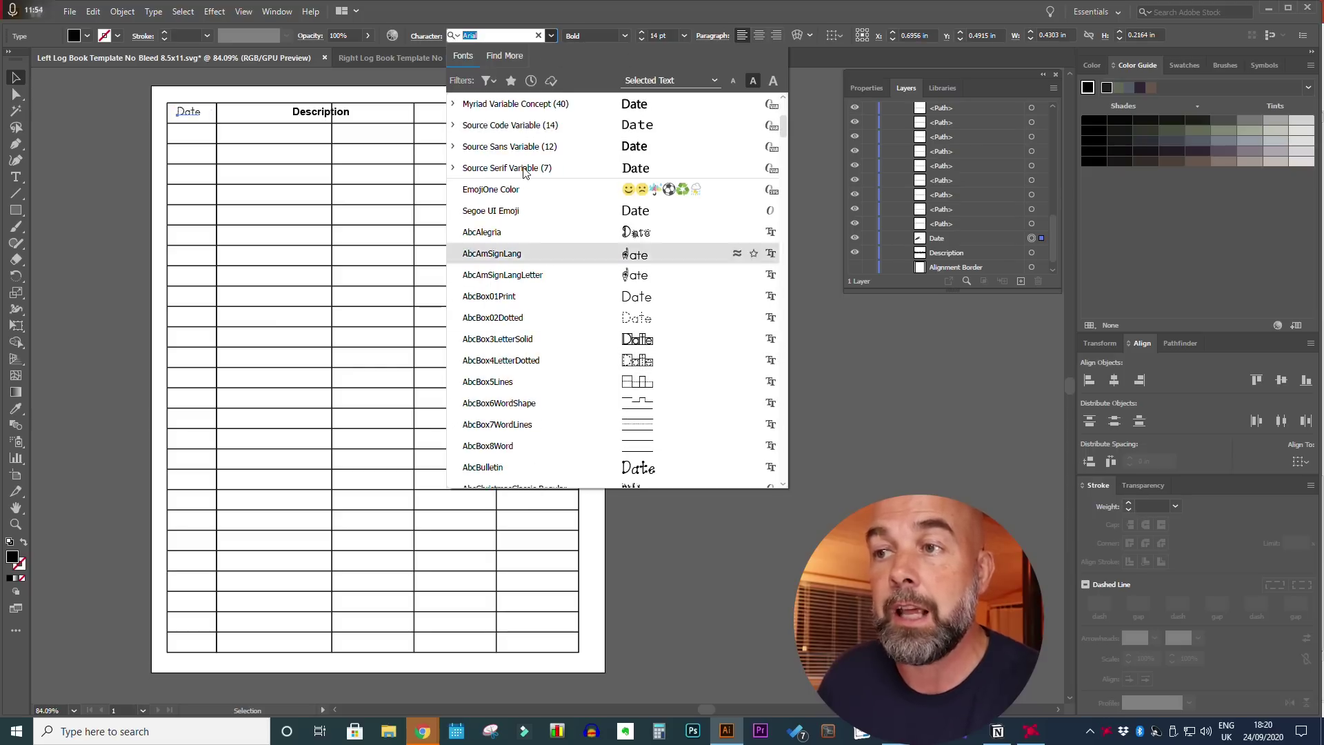
click(867, 350)
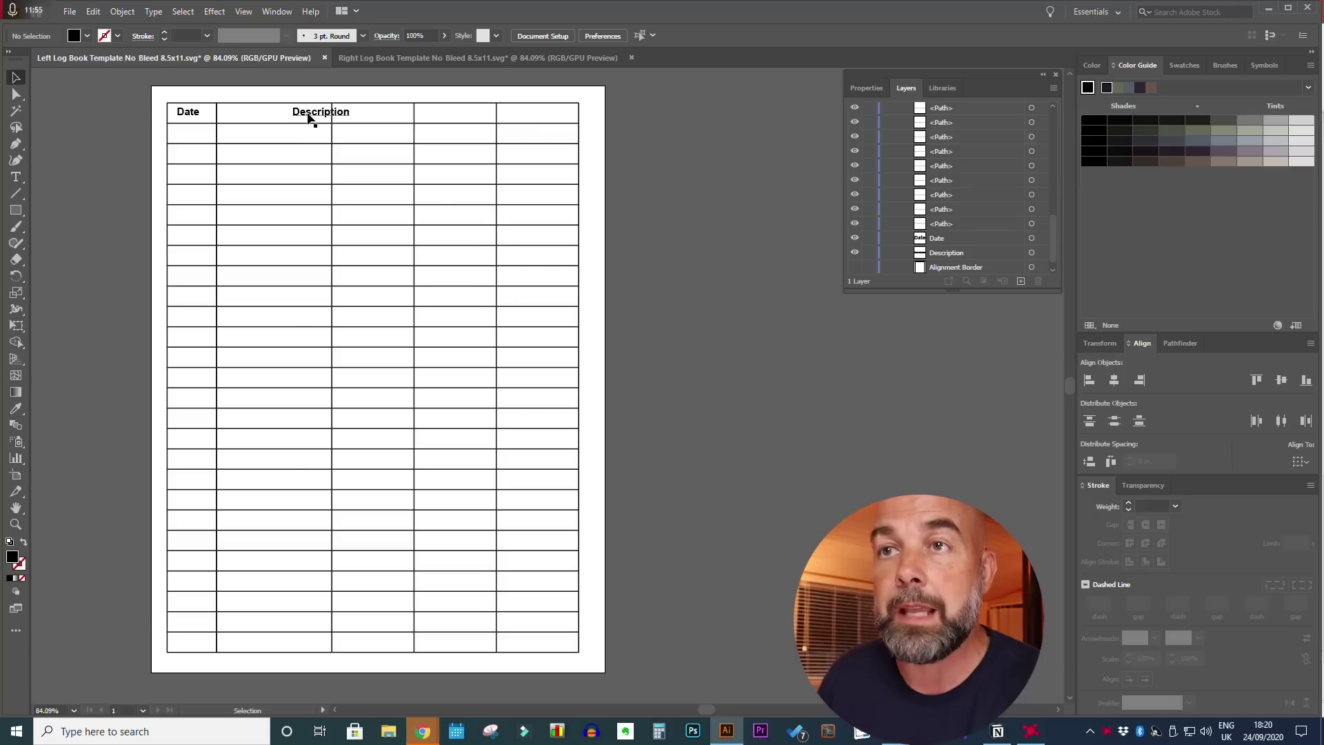
- Move the Description heading into the second column and change its text to Purpose
drag(312, 119, 264, 119)
double_click(270, 119)
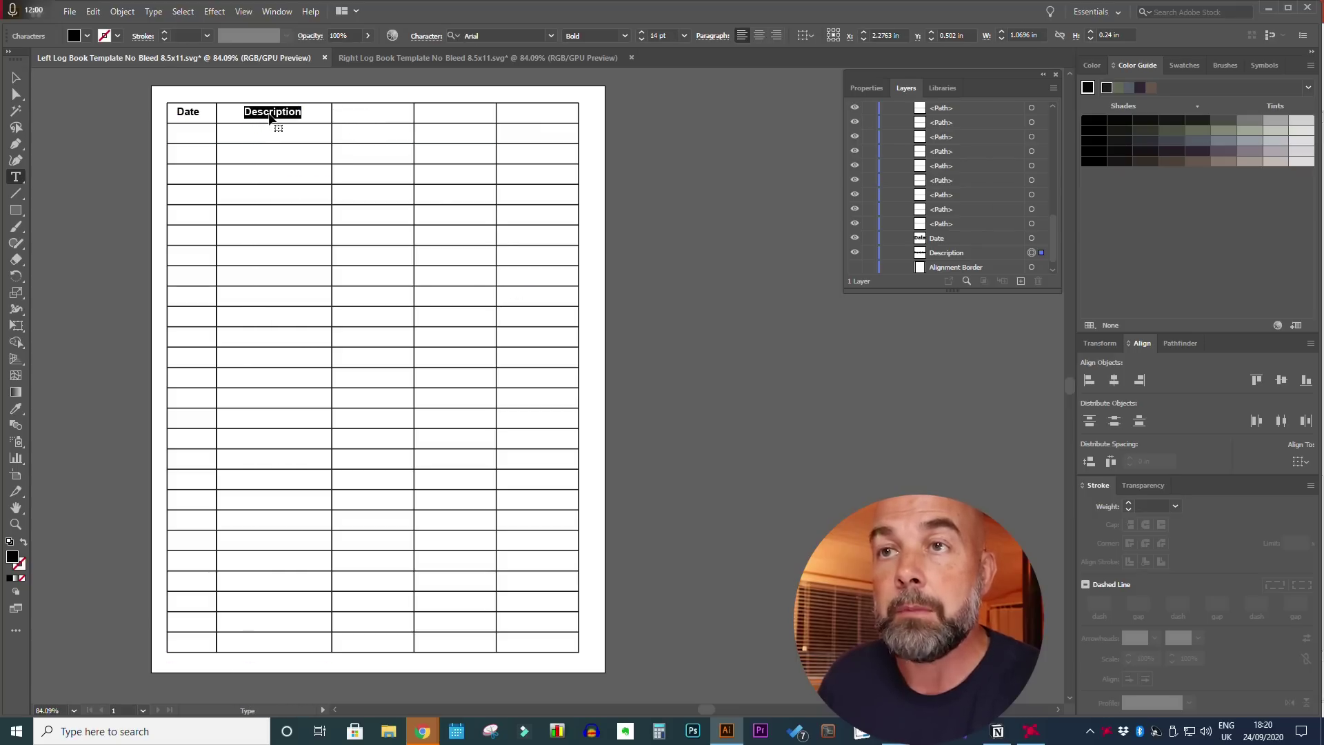
text(Purpose)
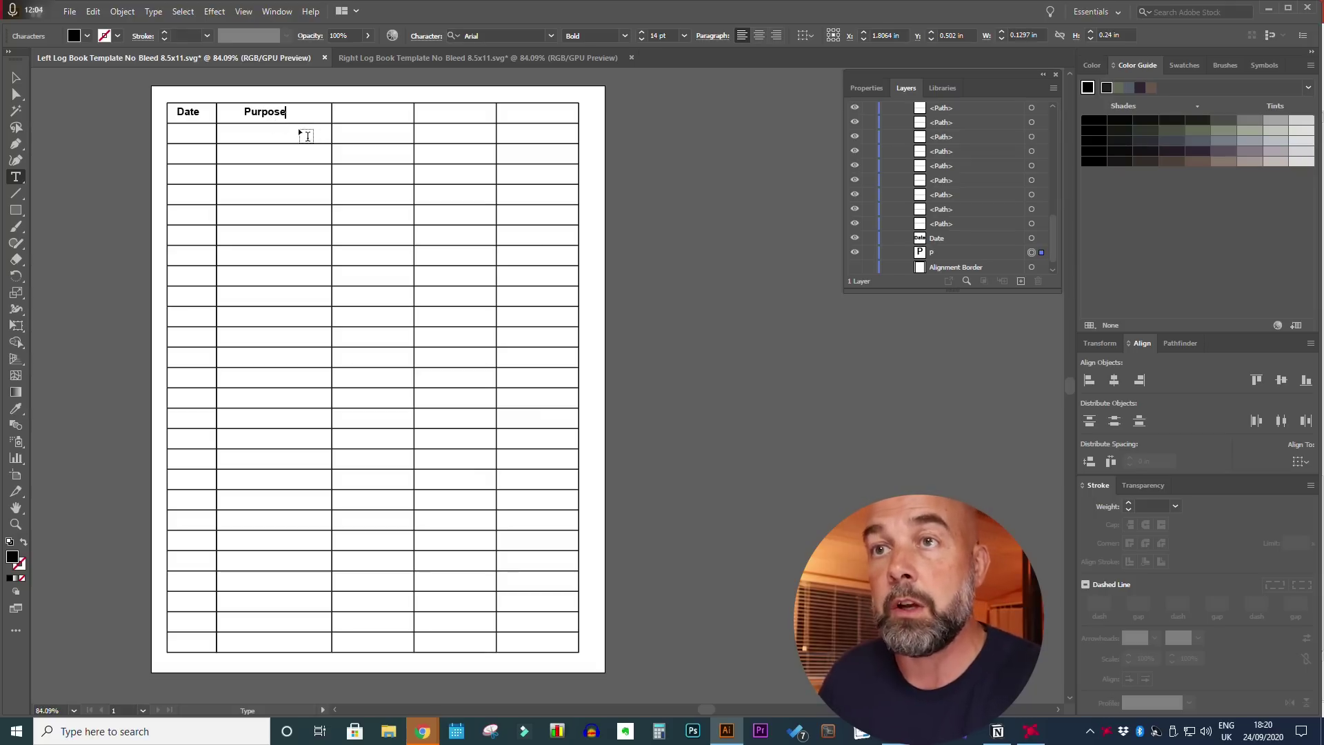
click(15, 80)
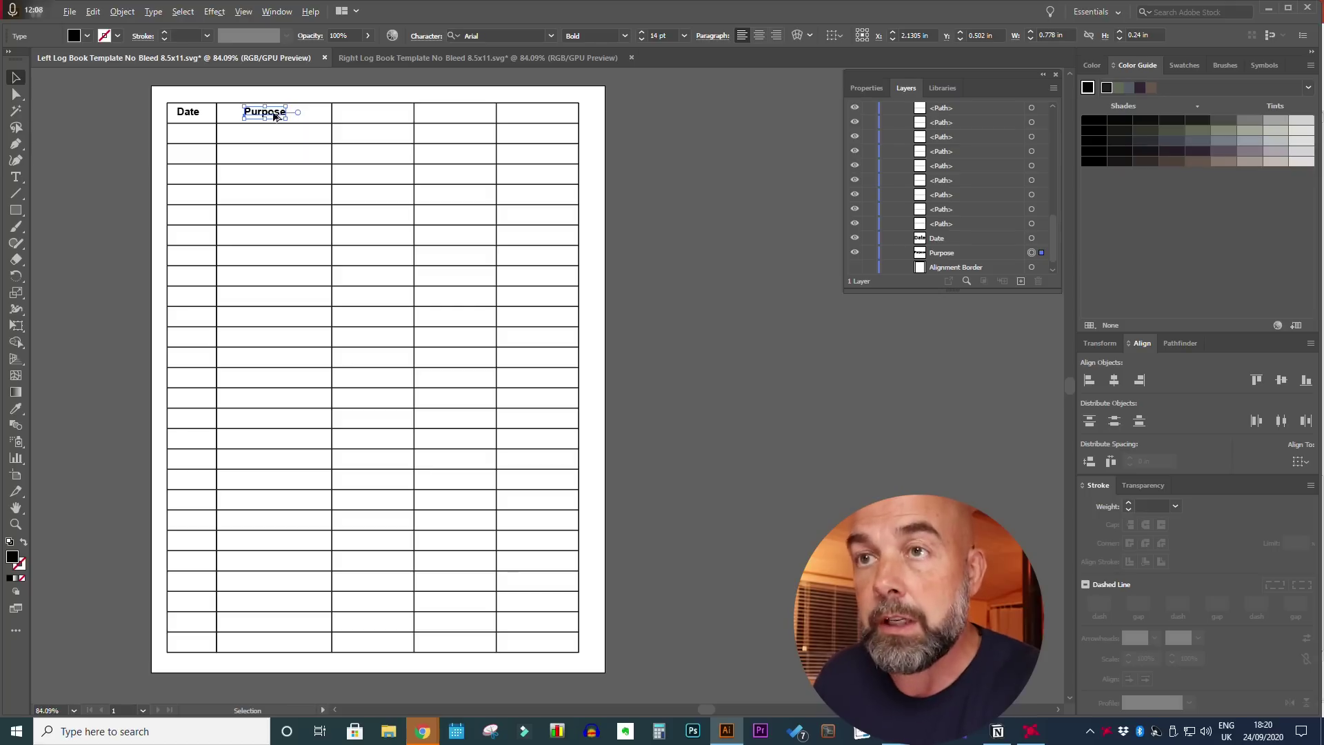
- Copy the Purpose heading into the three remaining columns and change the third column's copy to Start
drag(274, 117, 542, 120)
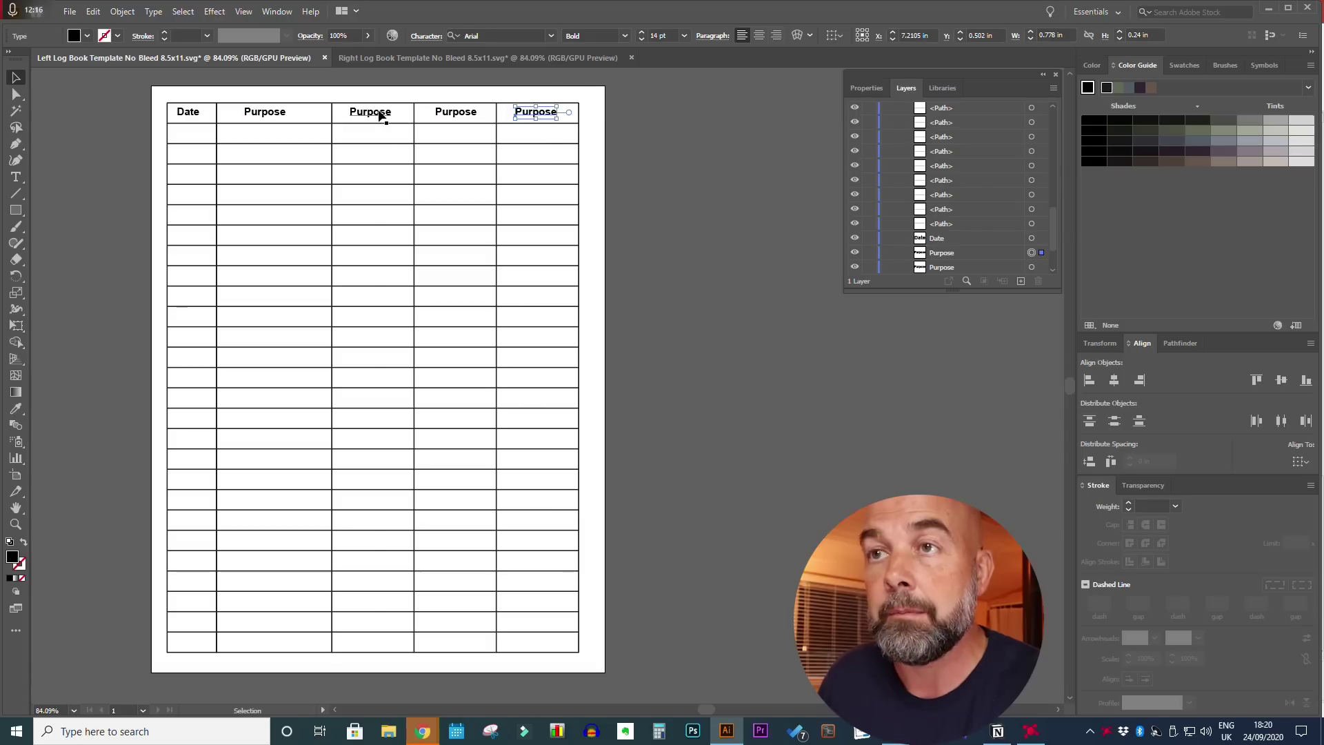
double_click(382, 116)
double_click(368, 112)
text(Sta)
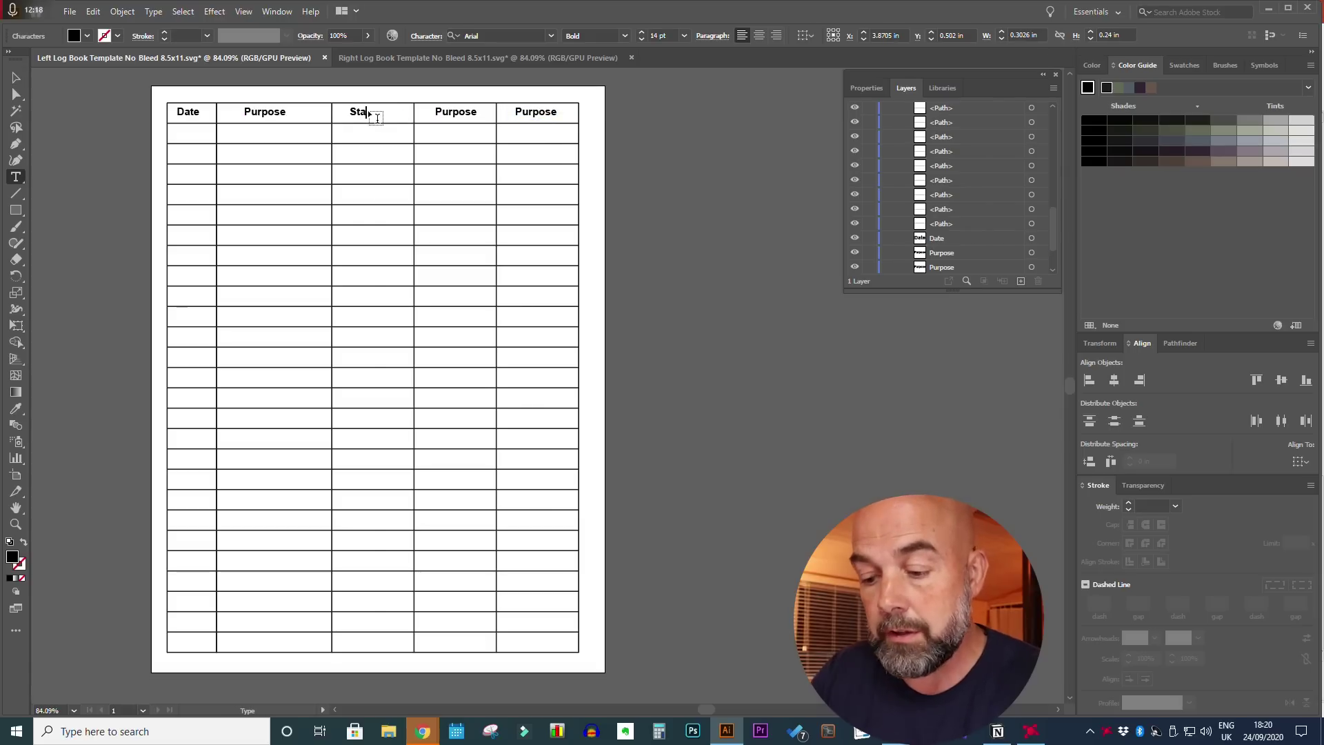
scroll(428, 81, down, 1)
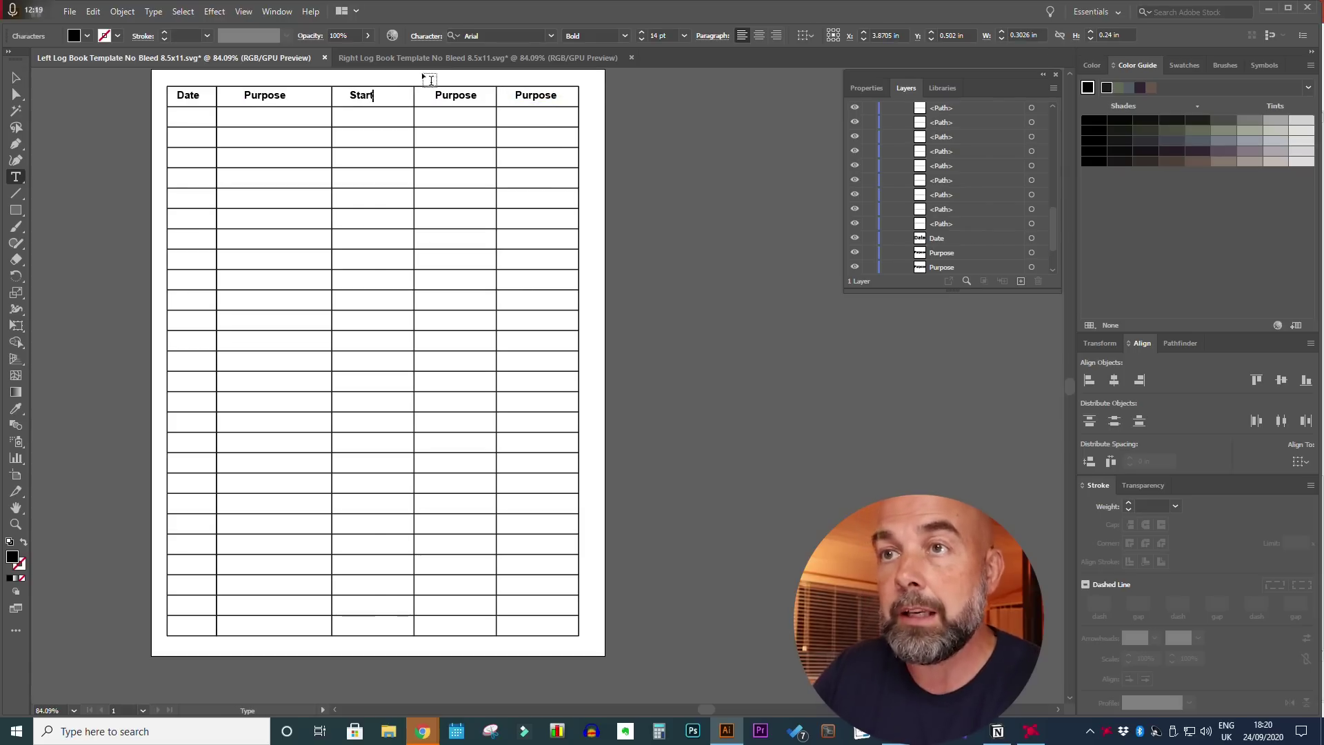
- Change the fourth column's heading to Finish and the fifth column's heading to Total
double_click(467, 96)
text(Fin)
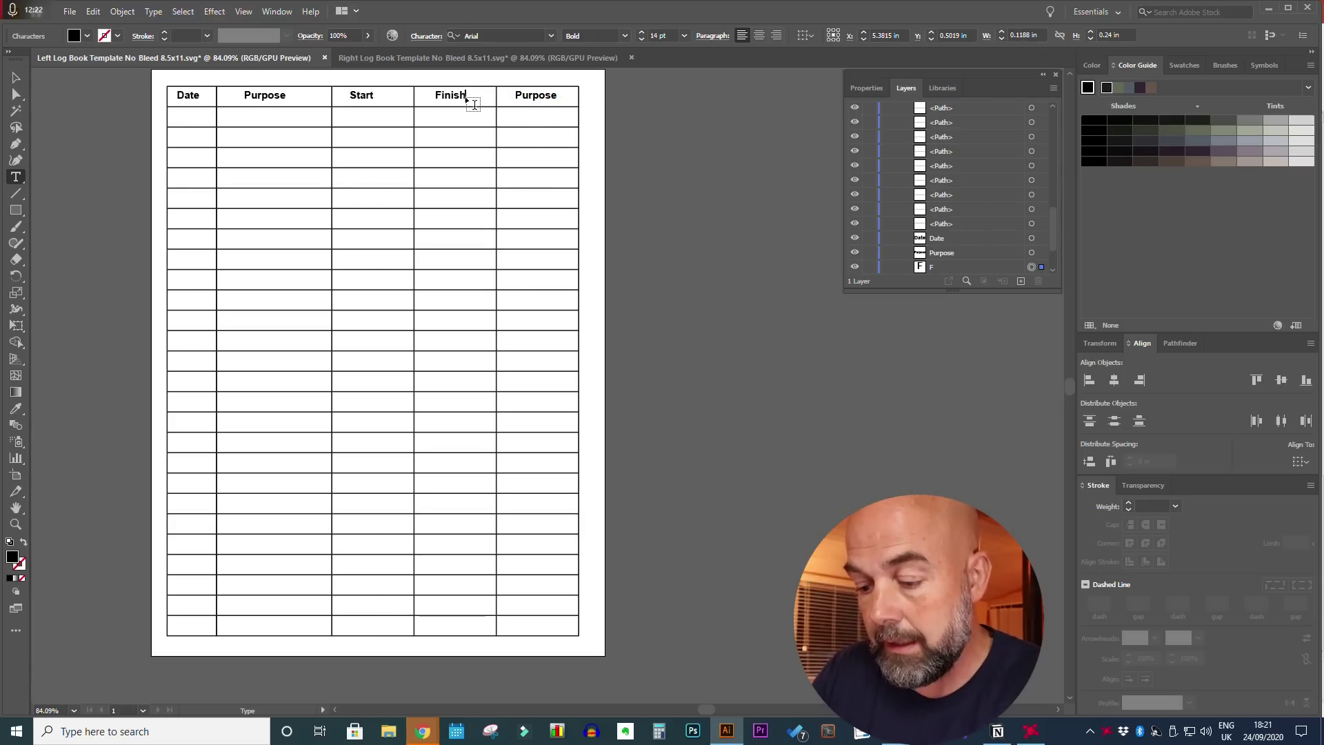
double_click(538, 100)
text(To)
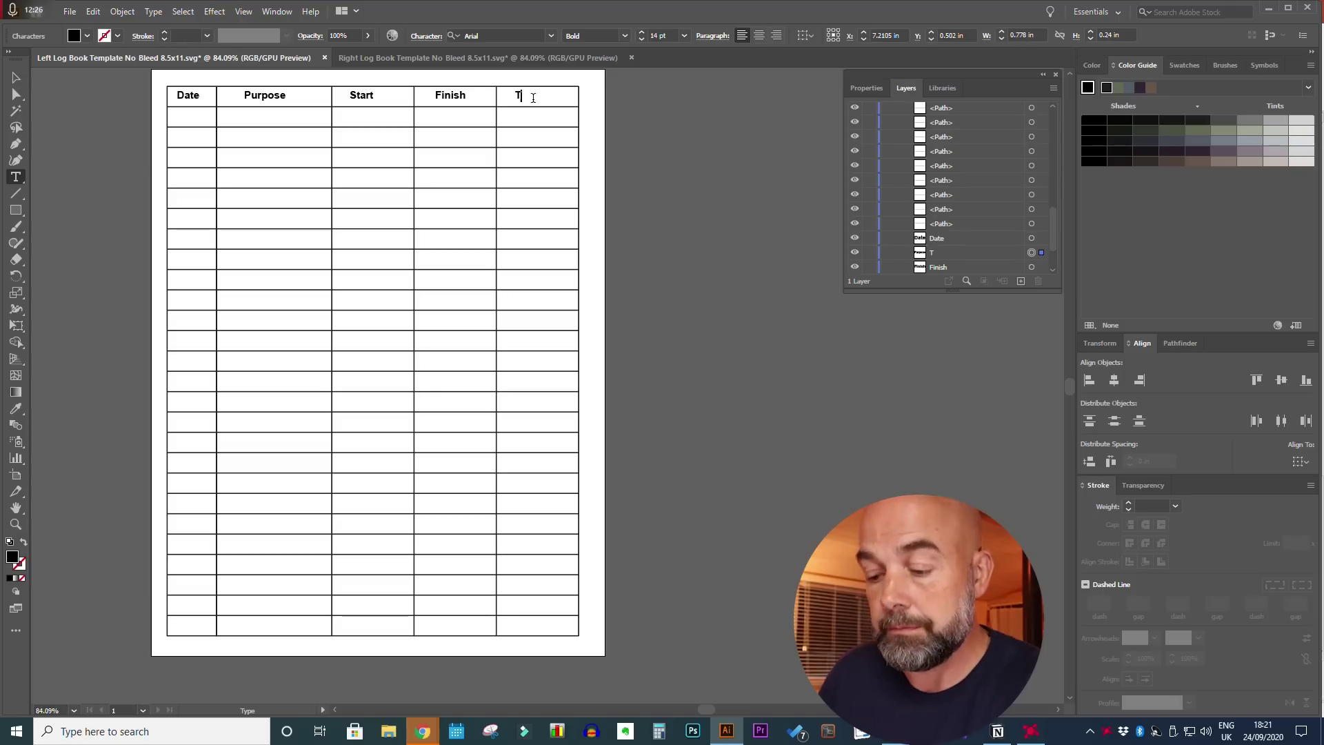
text(ta)
text(l)
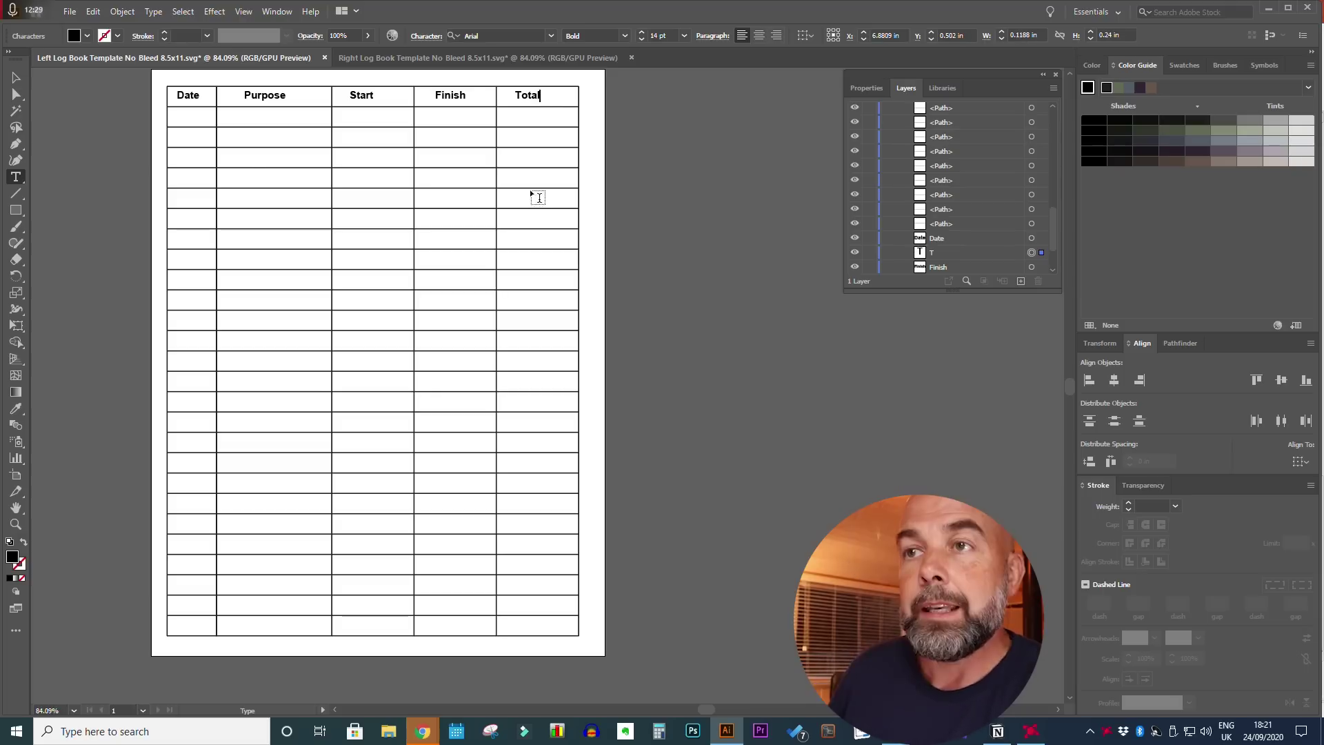
click(17, 78)
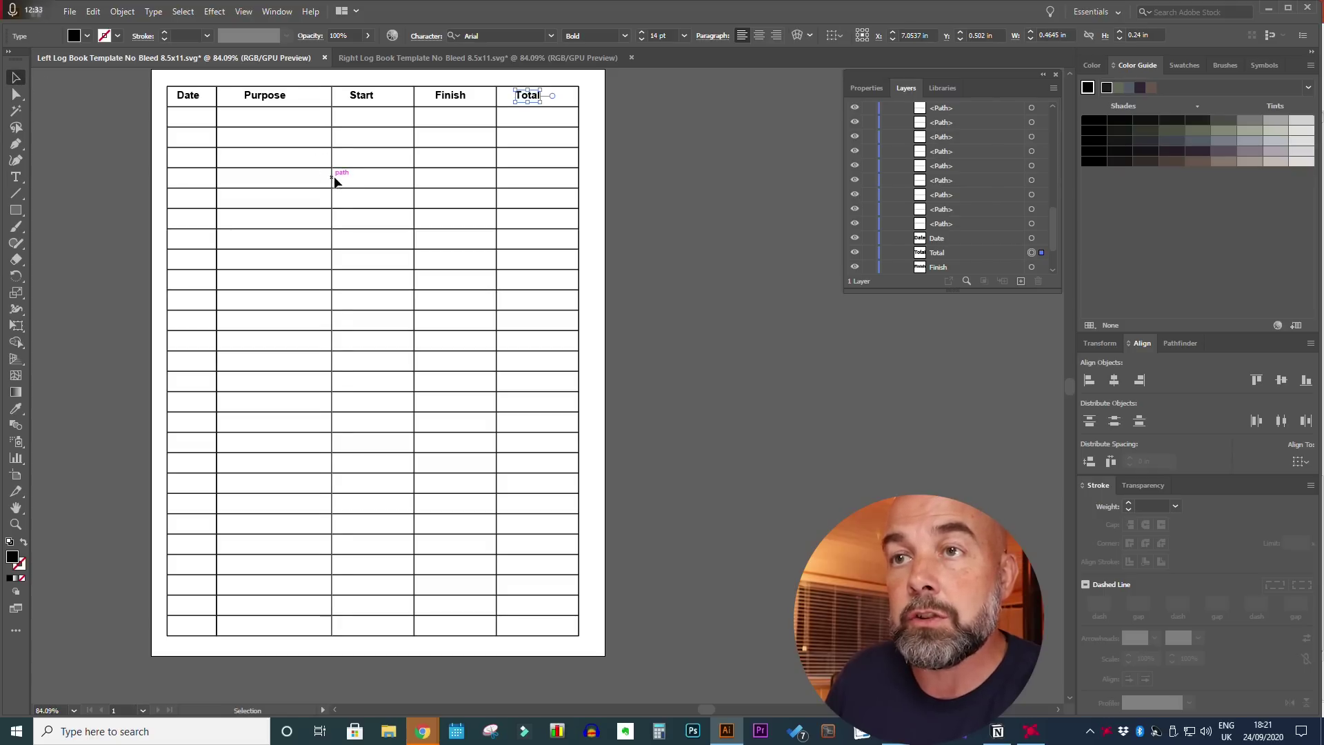
- Widen the Purpose column by moving its right divider about 0.3 in to the right, and distribute the last three columns with equal horizontal spacing
drag(334, 178, 349, 176)
click(667, 241)
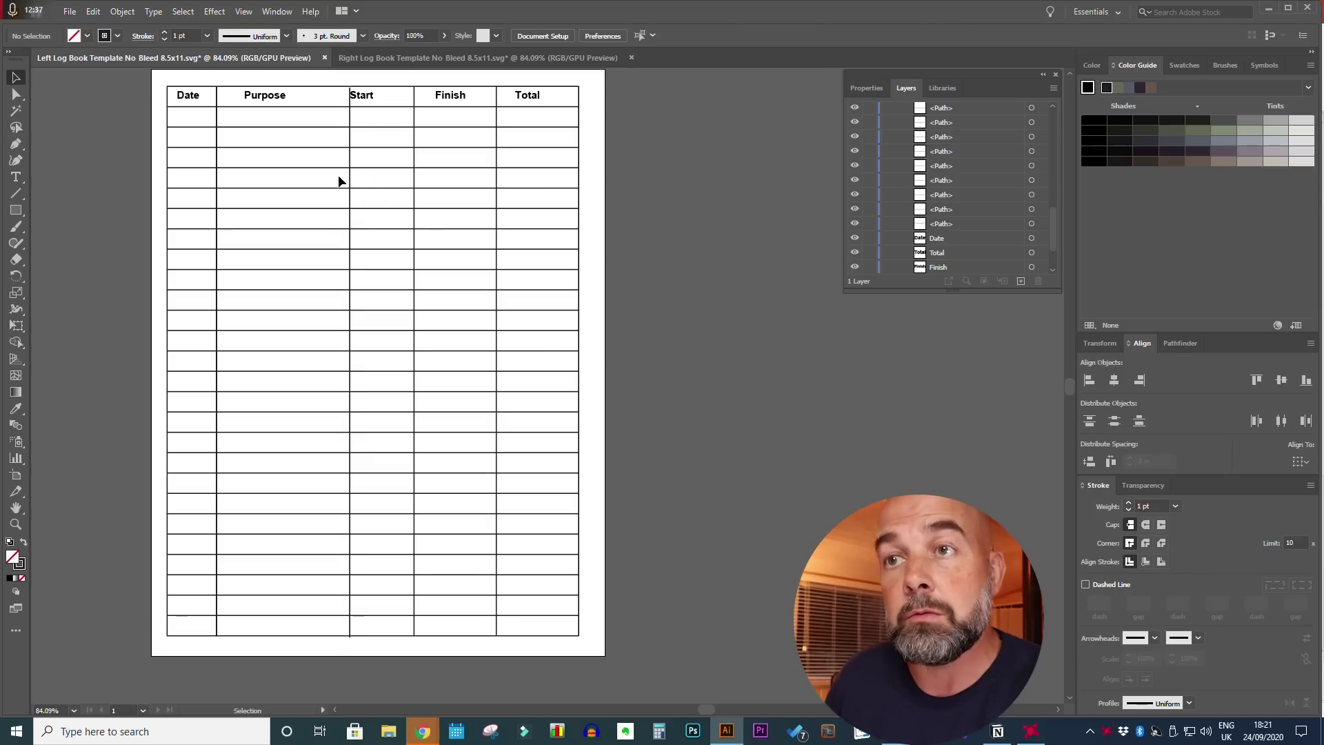
drag(338, 174, 360, 180)
drag(445, 181, 583, 176)
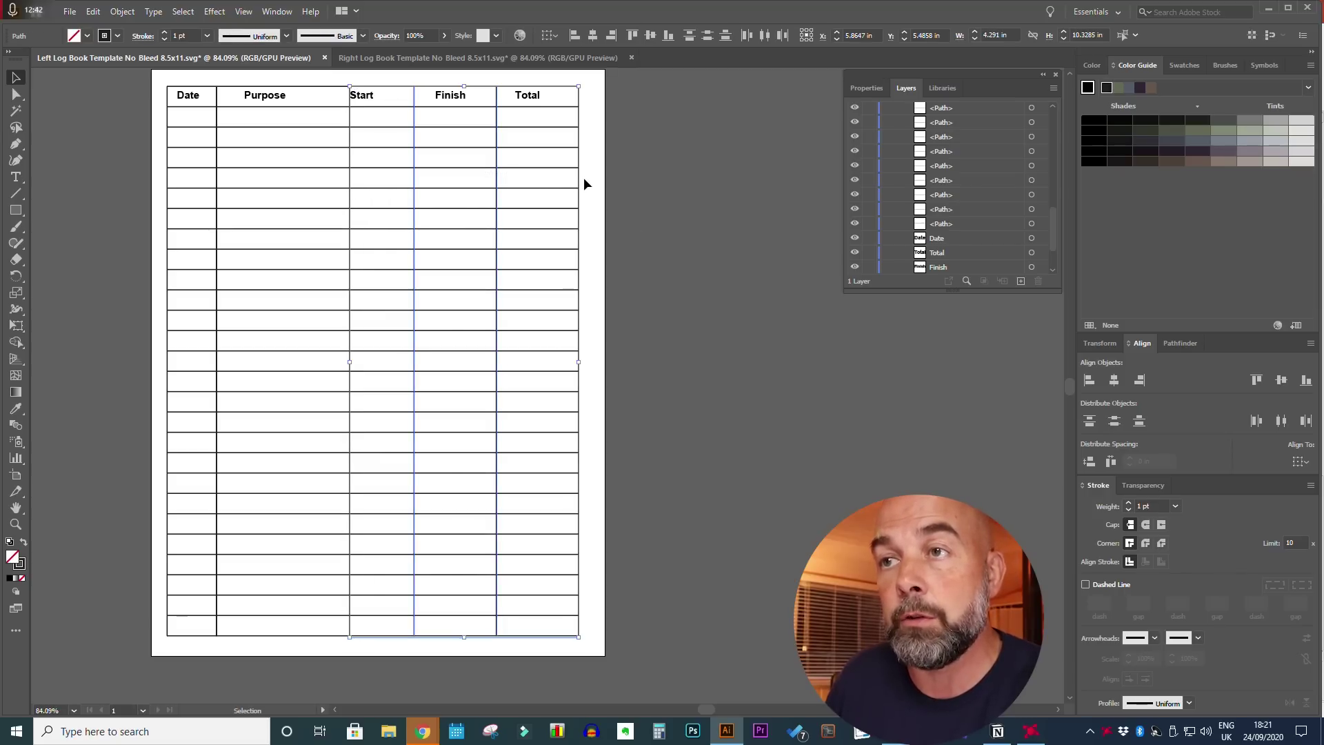
click(1112, 465)
click(912, 479)
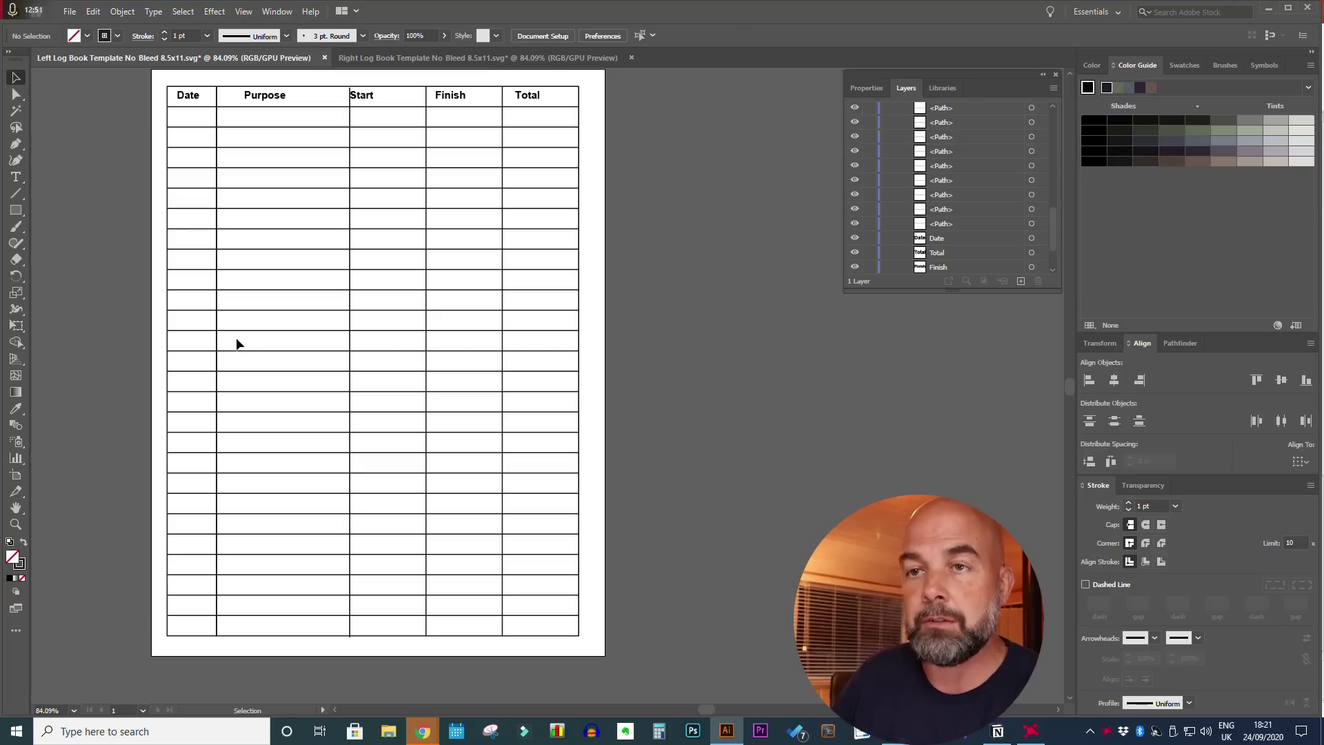
- Move the Start heading to the right so it sits near the middle of its column
drag(366, 97, 396, 102)
click(301, 122)
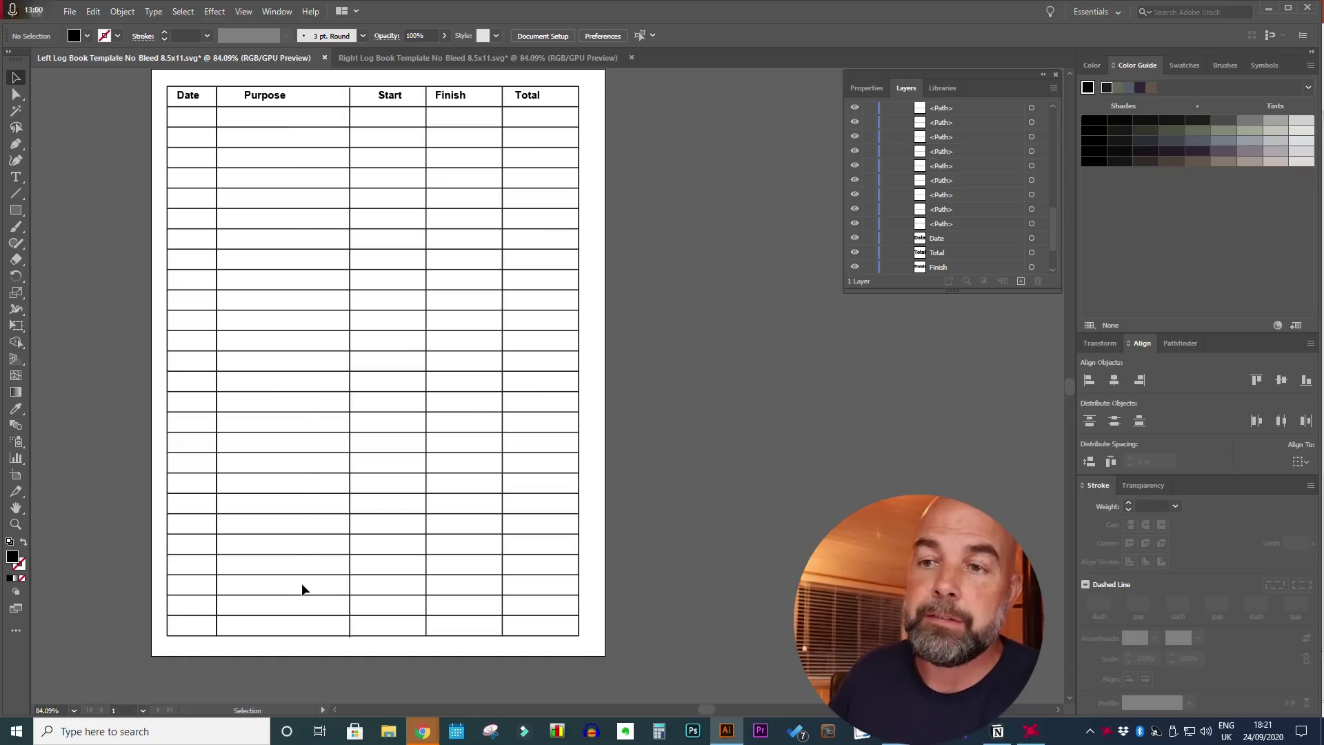
- Delete three adjacent horizontal row lines in the lower half of the table
click(298, 453)
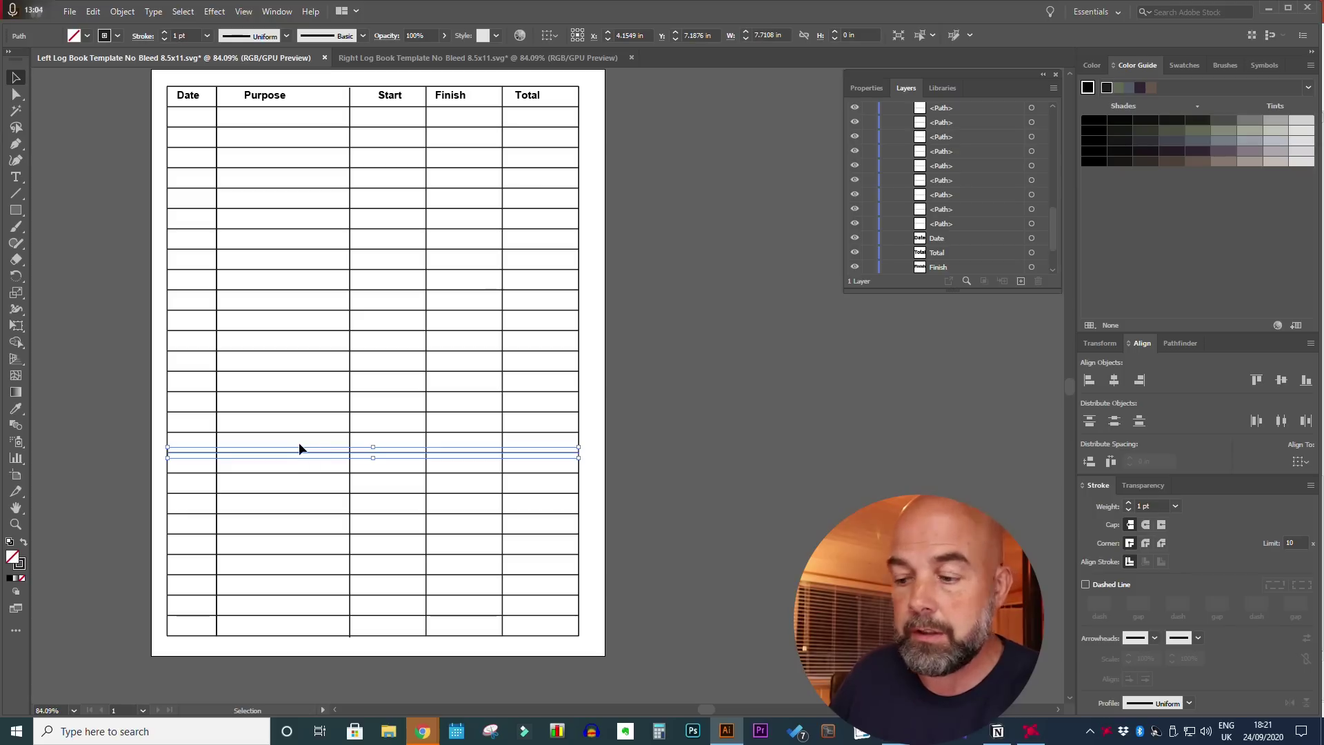
key(Delete)
click(303, 434)
key(Delete)
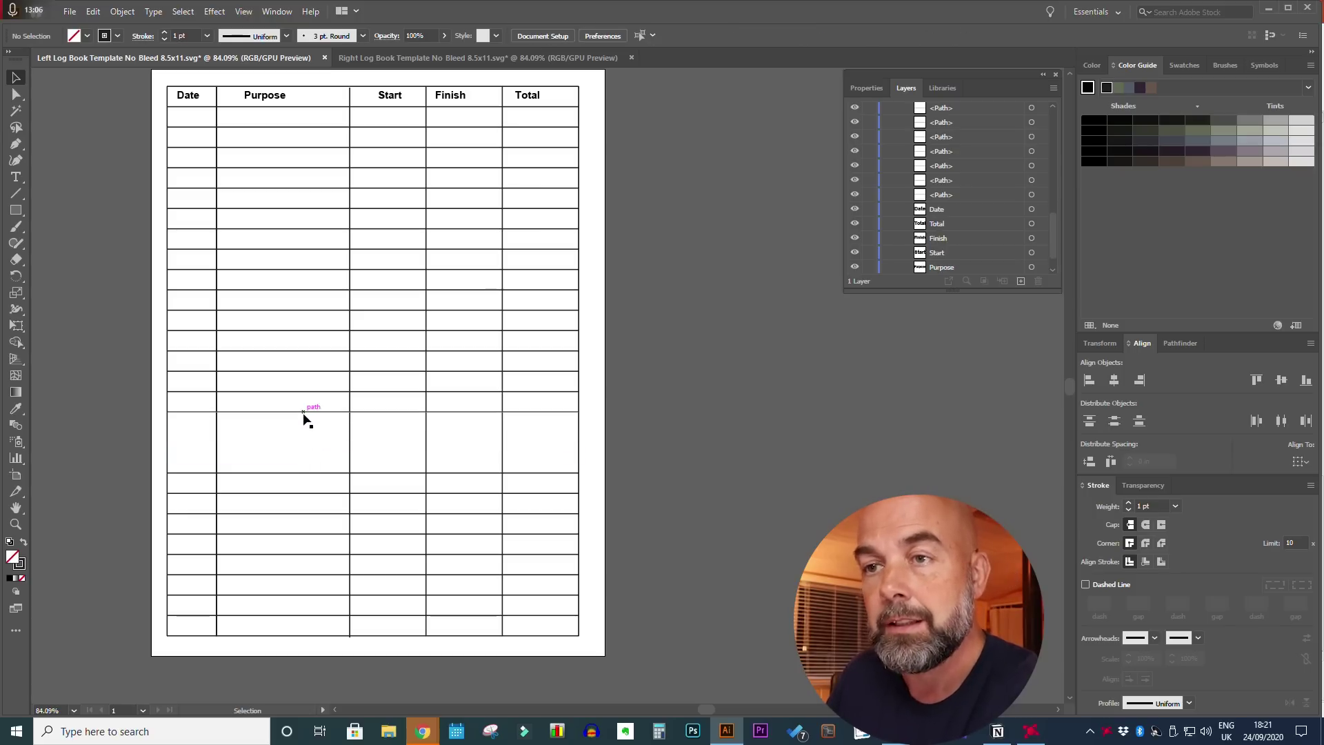
click(304, 413)
key(Delete)
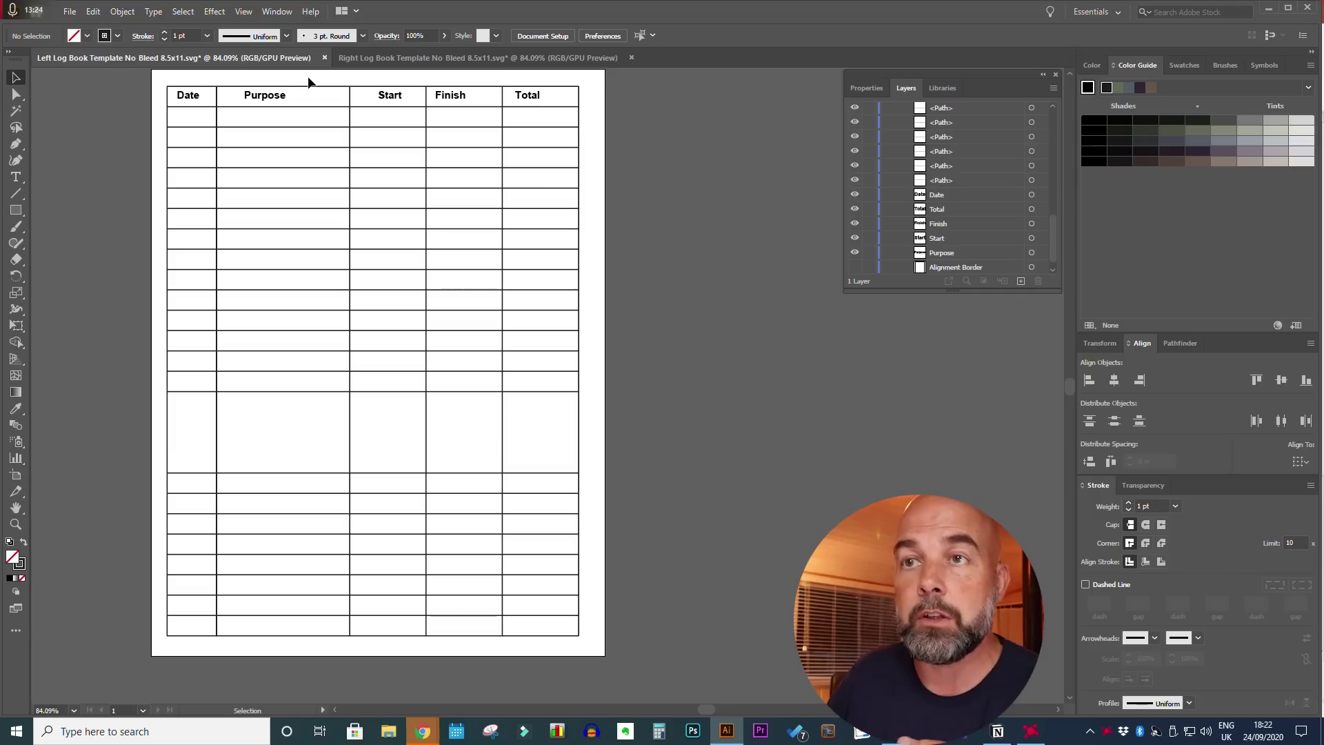
- Distribute all horizontal table lines with equal vertical spacing
drag(308, 77, 307, 647)
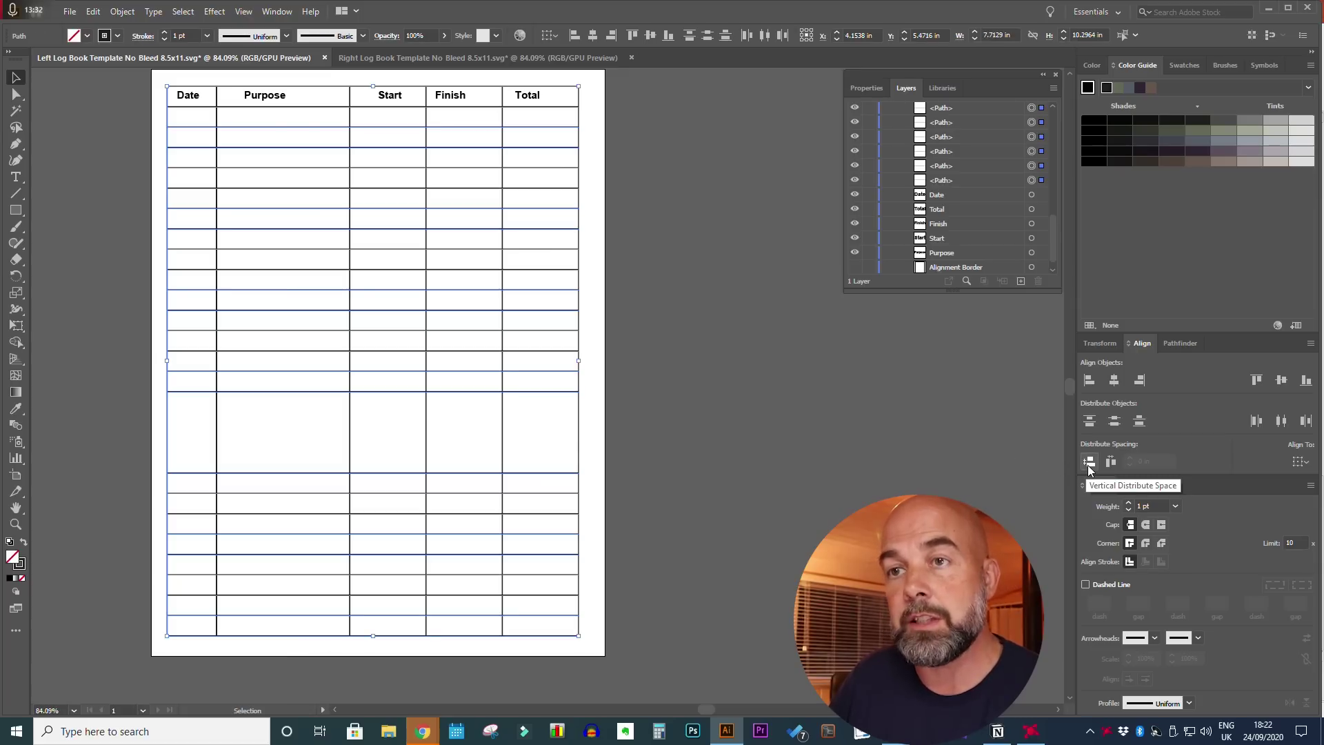
click(1089, 463)
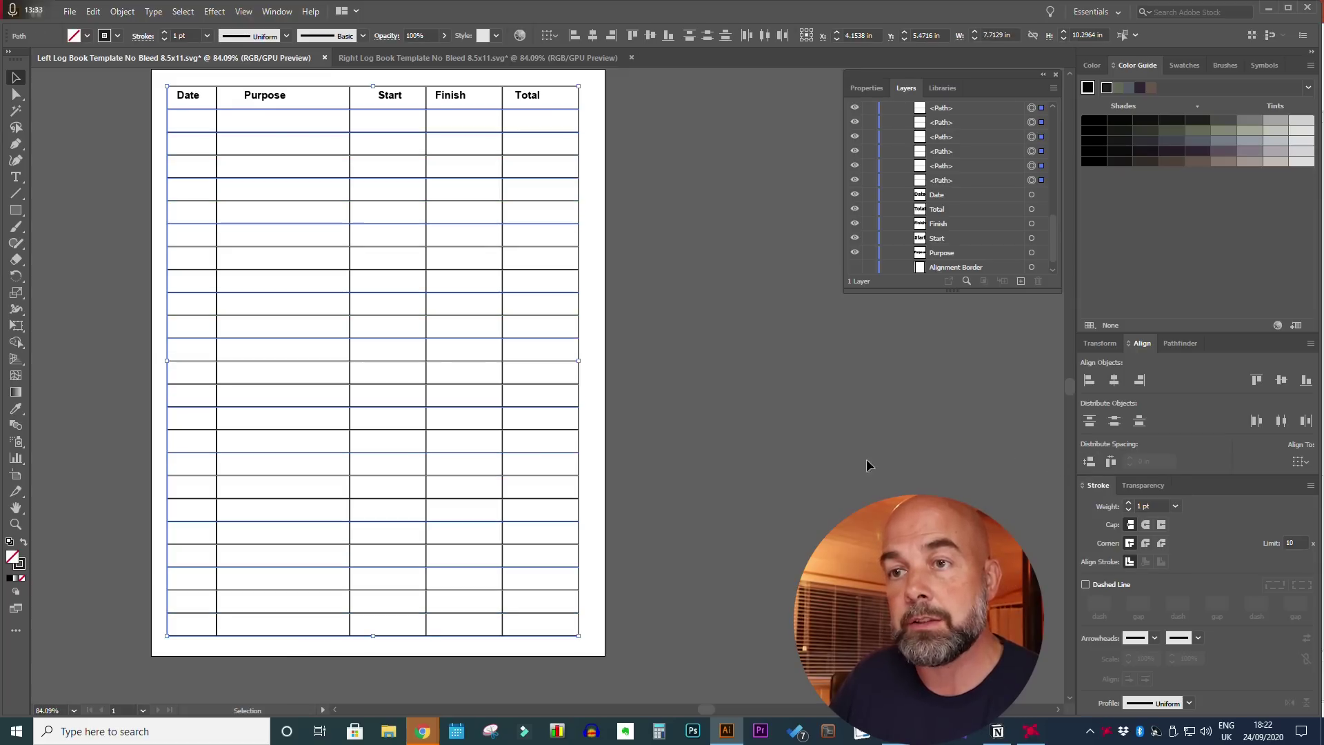
click(775, 440)
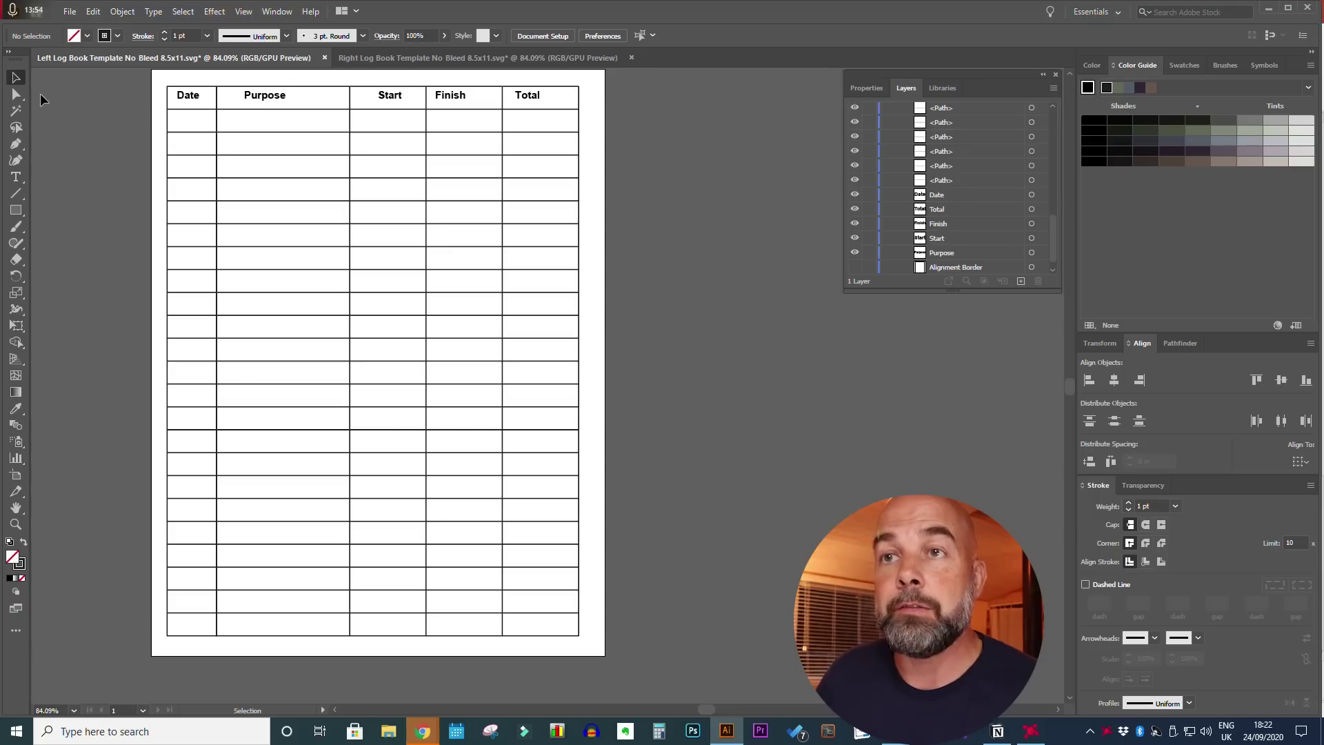
- Draw a helper rectangle about 0.93 by 0.43 in exactly over the Date heading cell
click(17, 210)
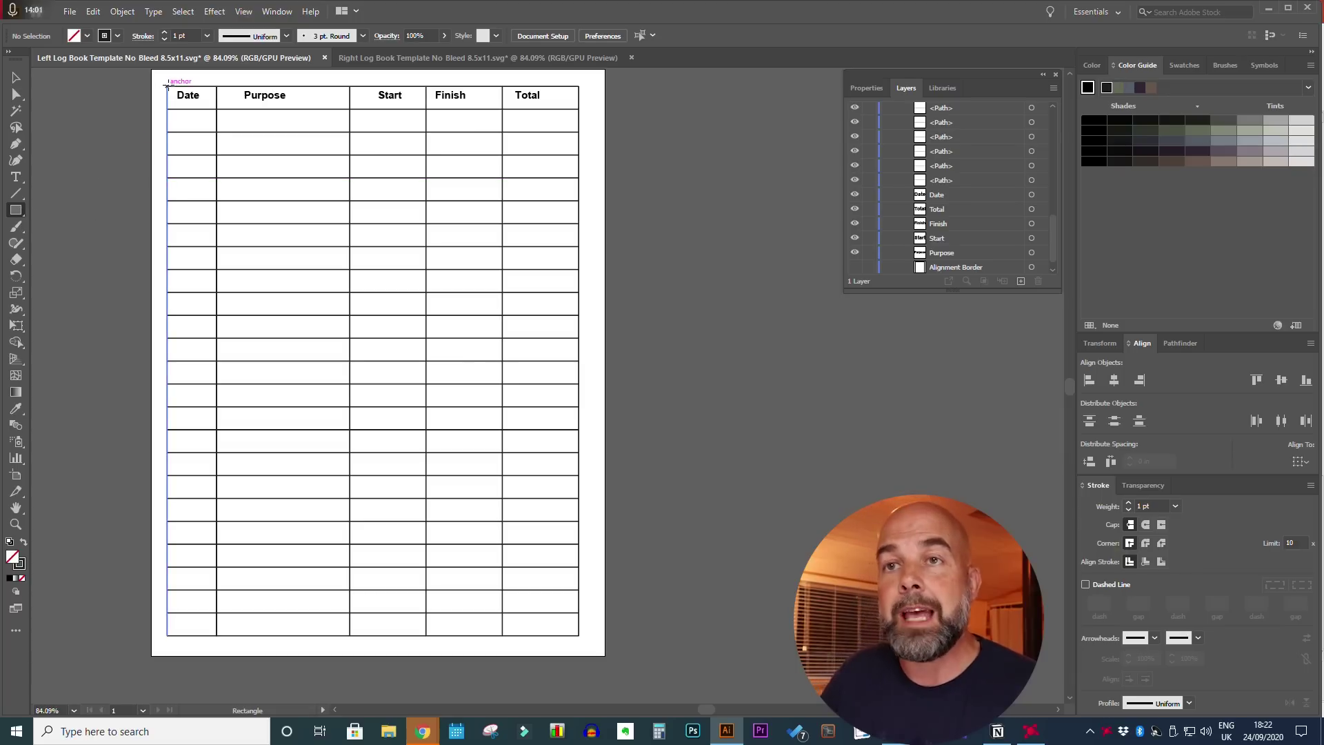
drag(166, 86, 217, 108)
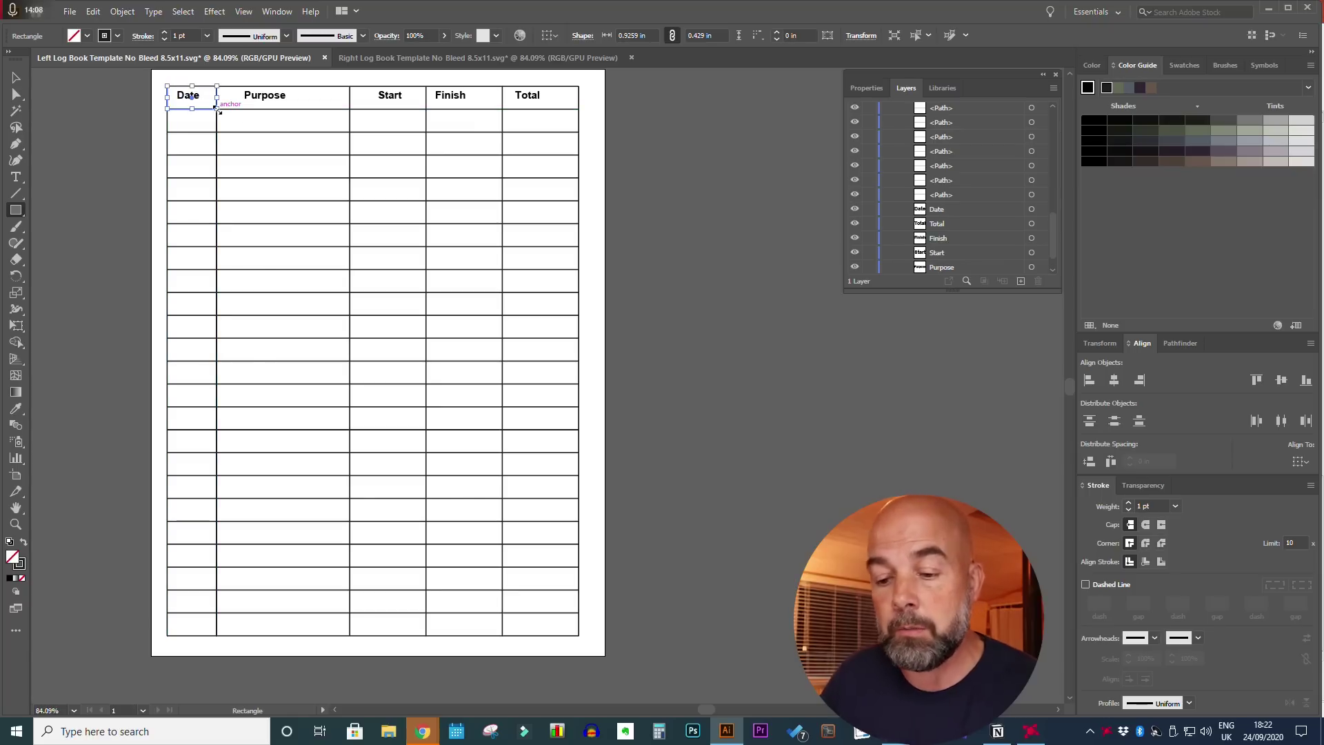
key(v)
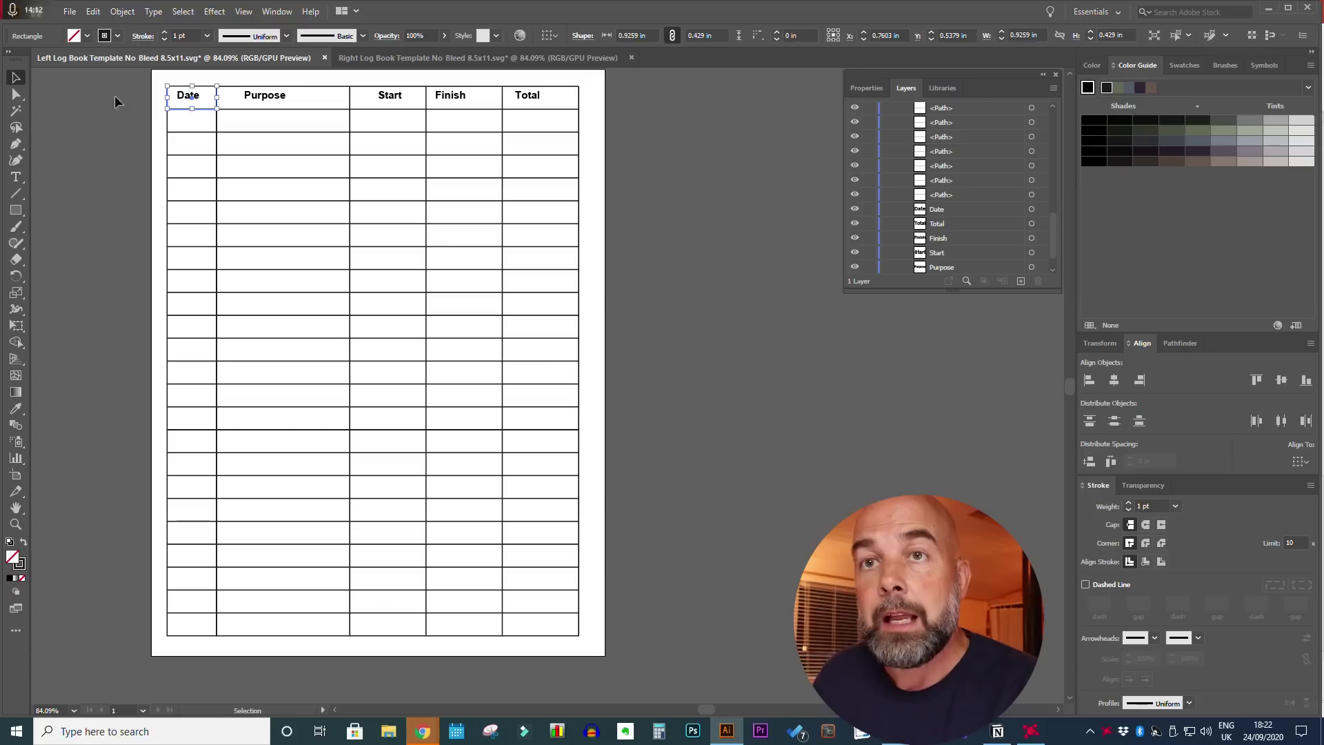
- Centre the Date heading horizontally and vertically in its cell, using the helper rectangle as the key object
shift+click(184, 99)
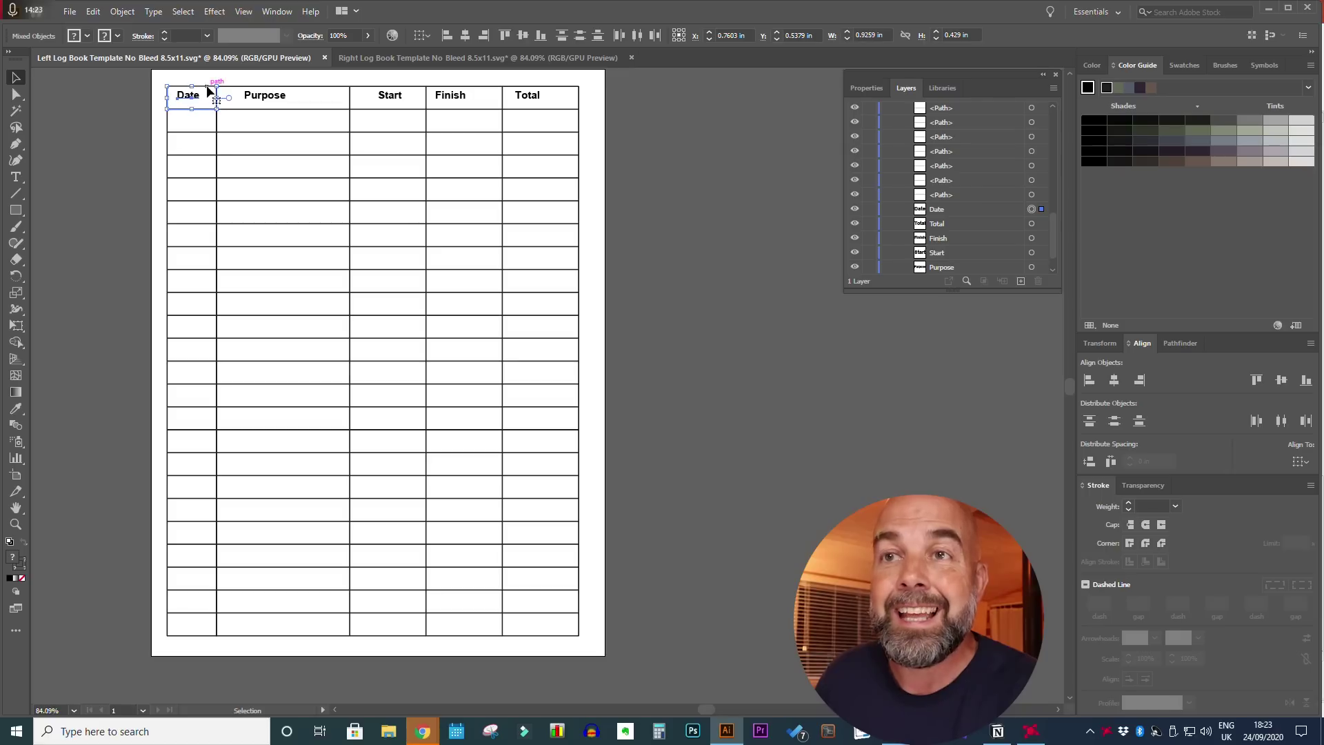
click(207, 88)
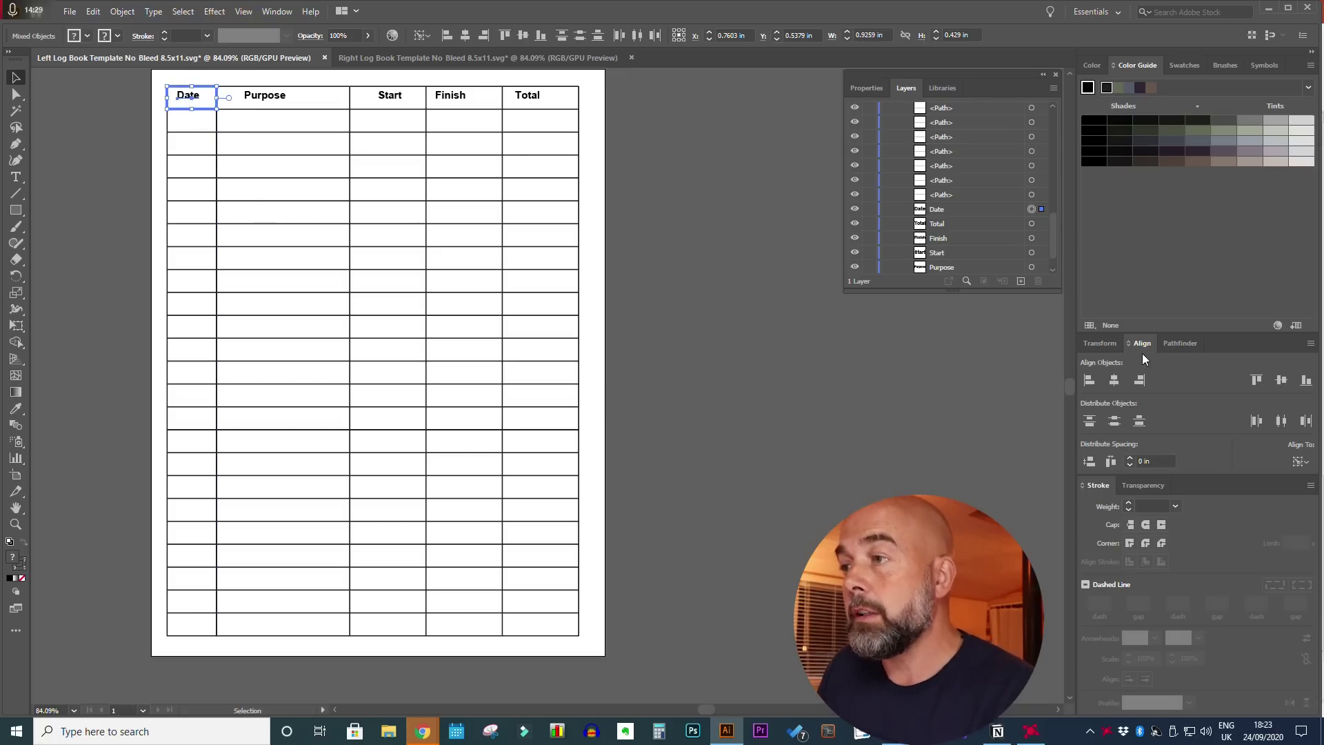
click(1301, 461)
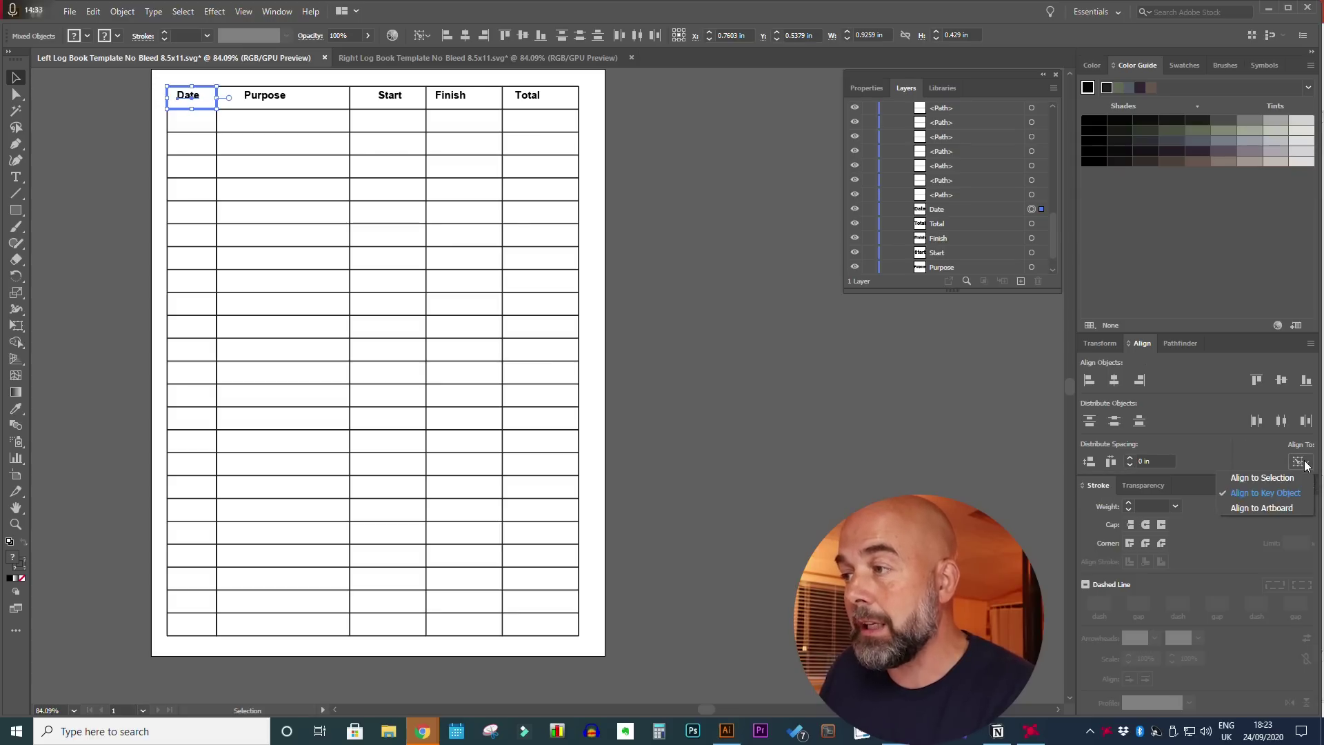
click(1272, 476)
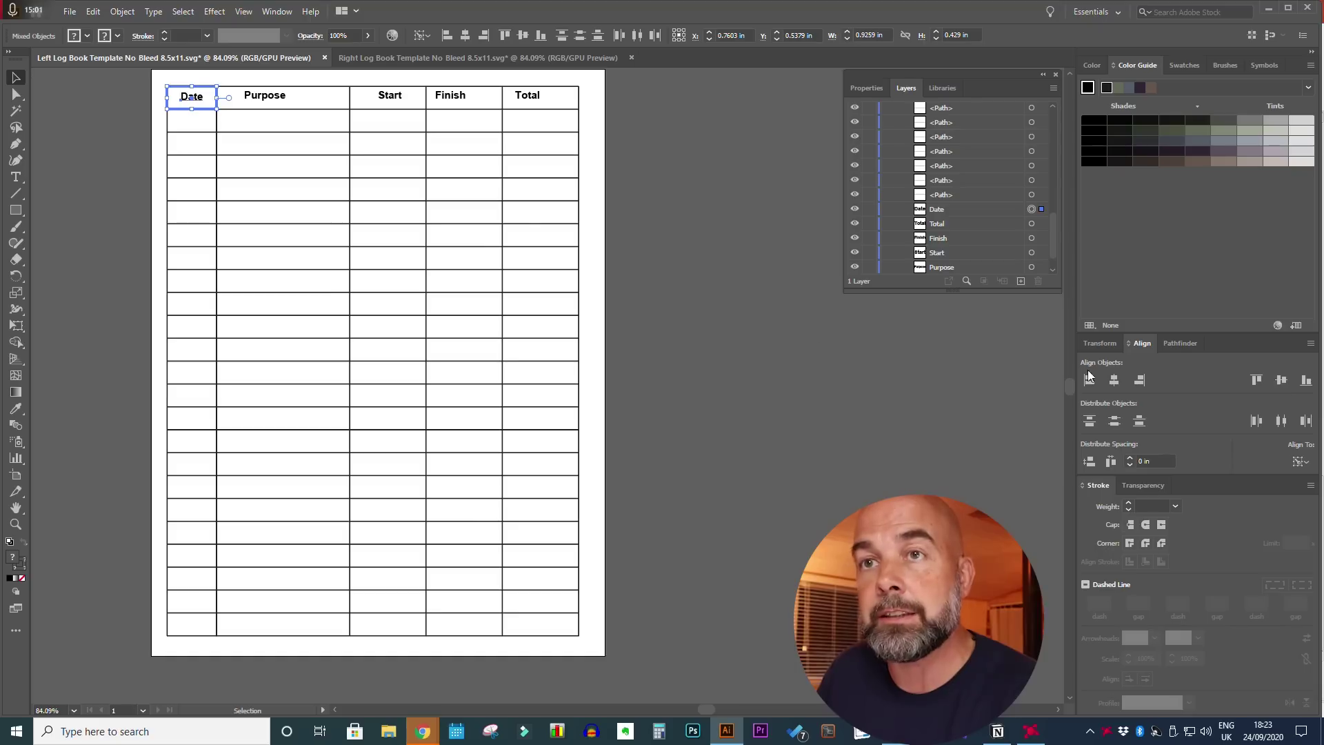
- Fit the helper rectangle to the Purpose heading cell, about 2.5 in wide, and centre the Purpose heading on it horizontally and vertically
click(203, 121)
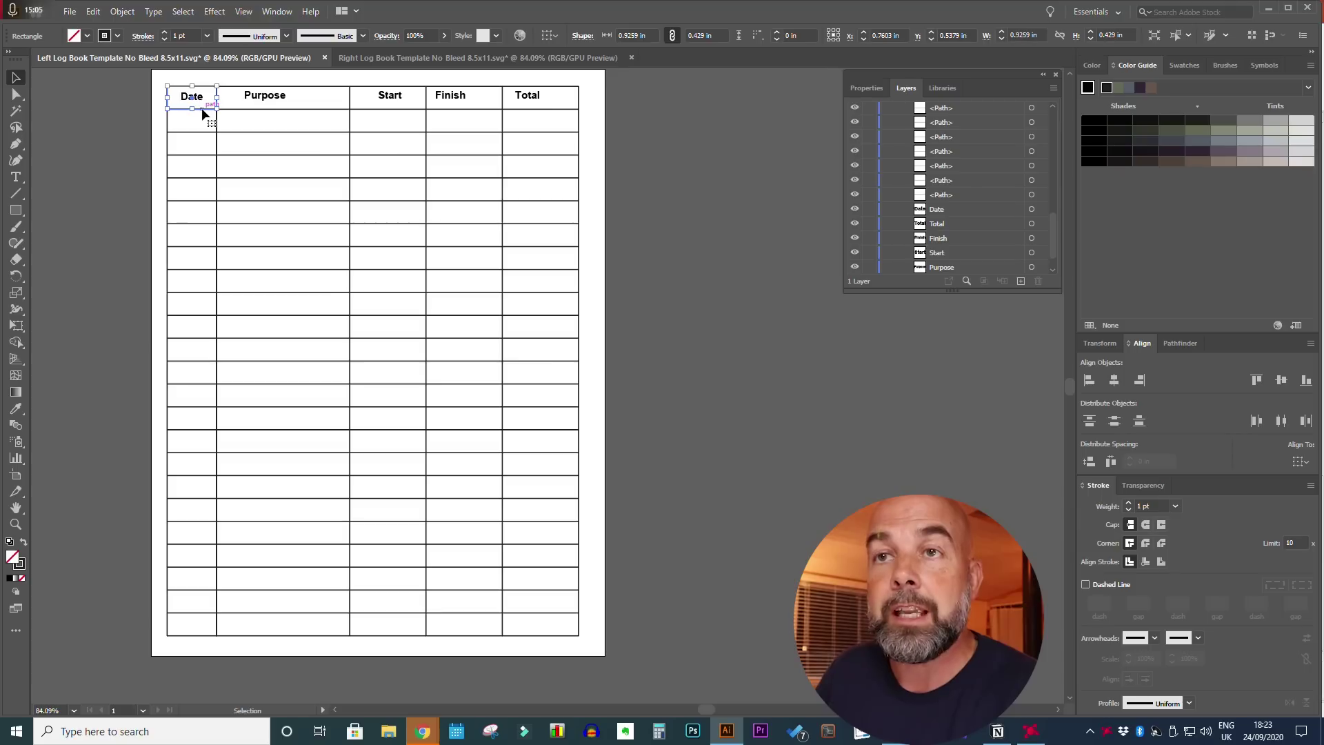
drag(204, 114, 351, 100)
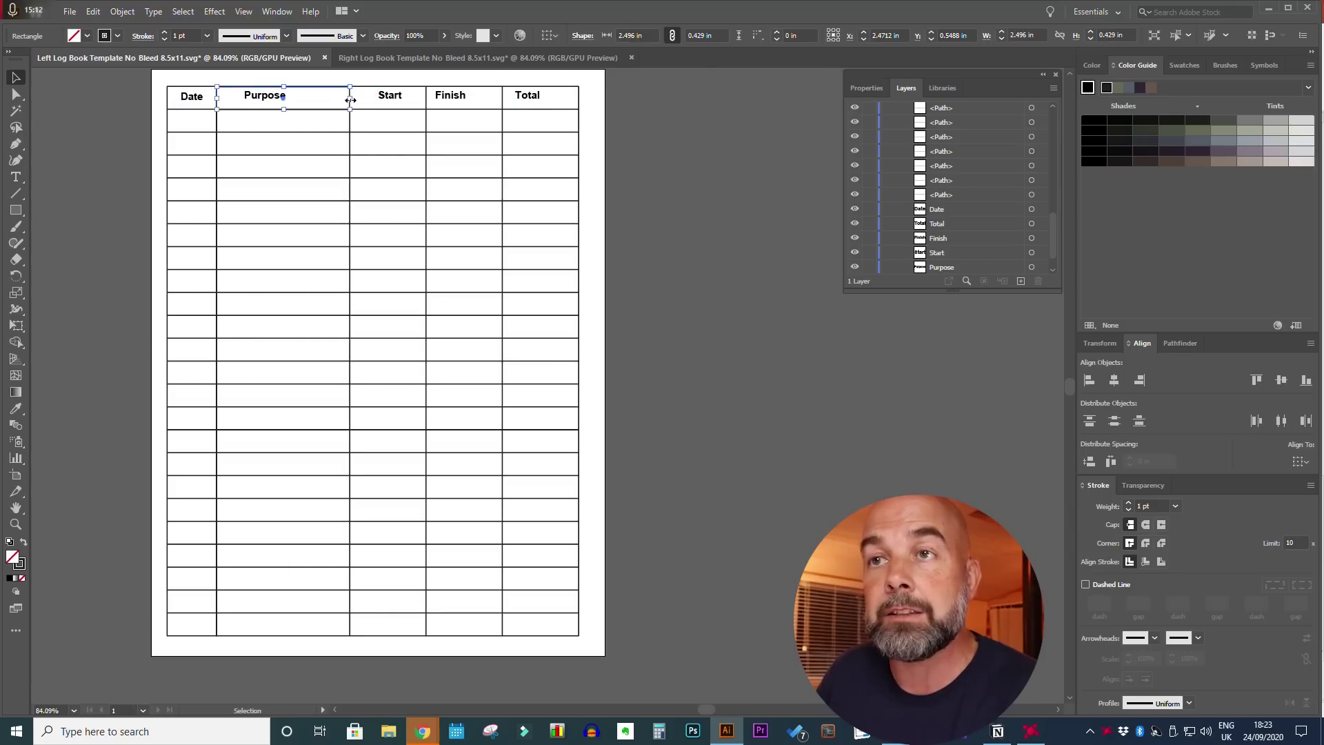
shift+click(262, 100)
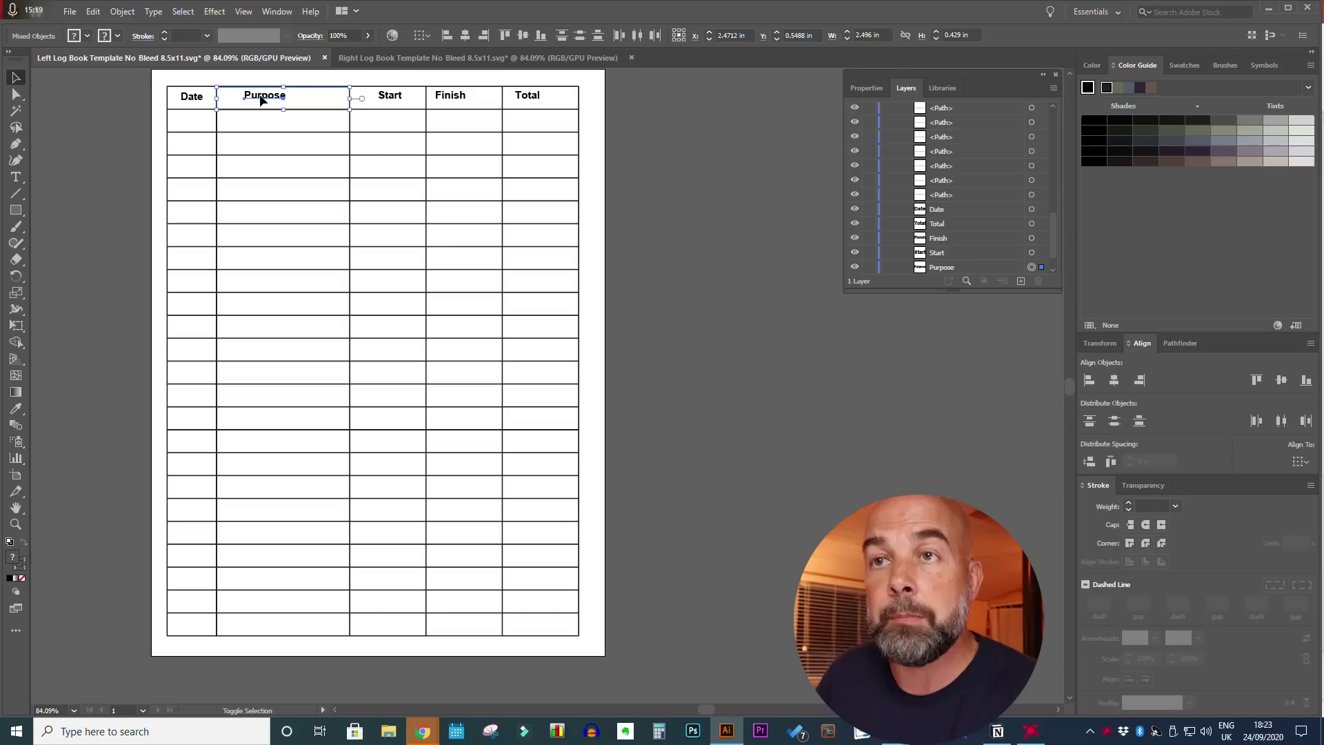
click(314, 91)
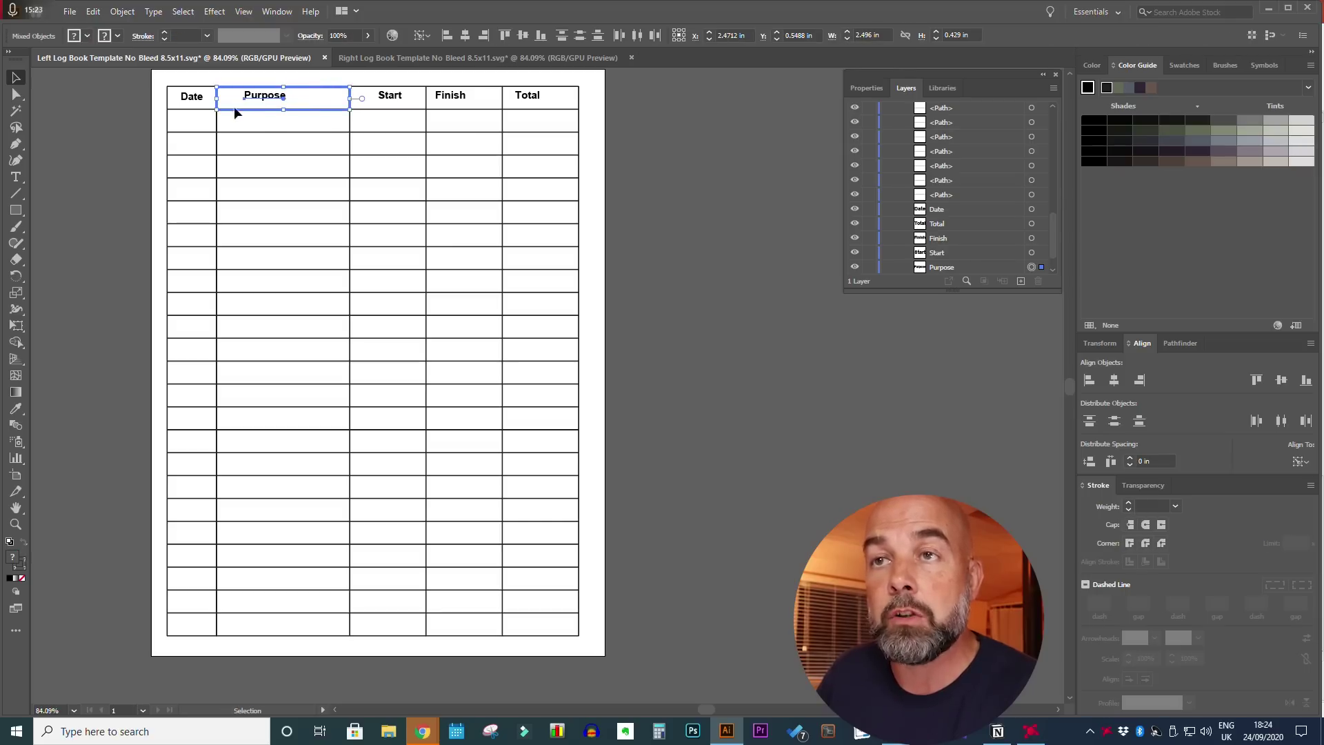
click(1113, 380)
click(1277, 382)
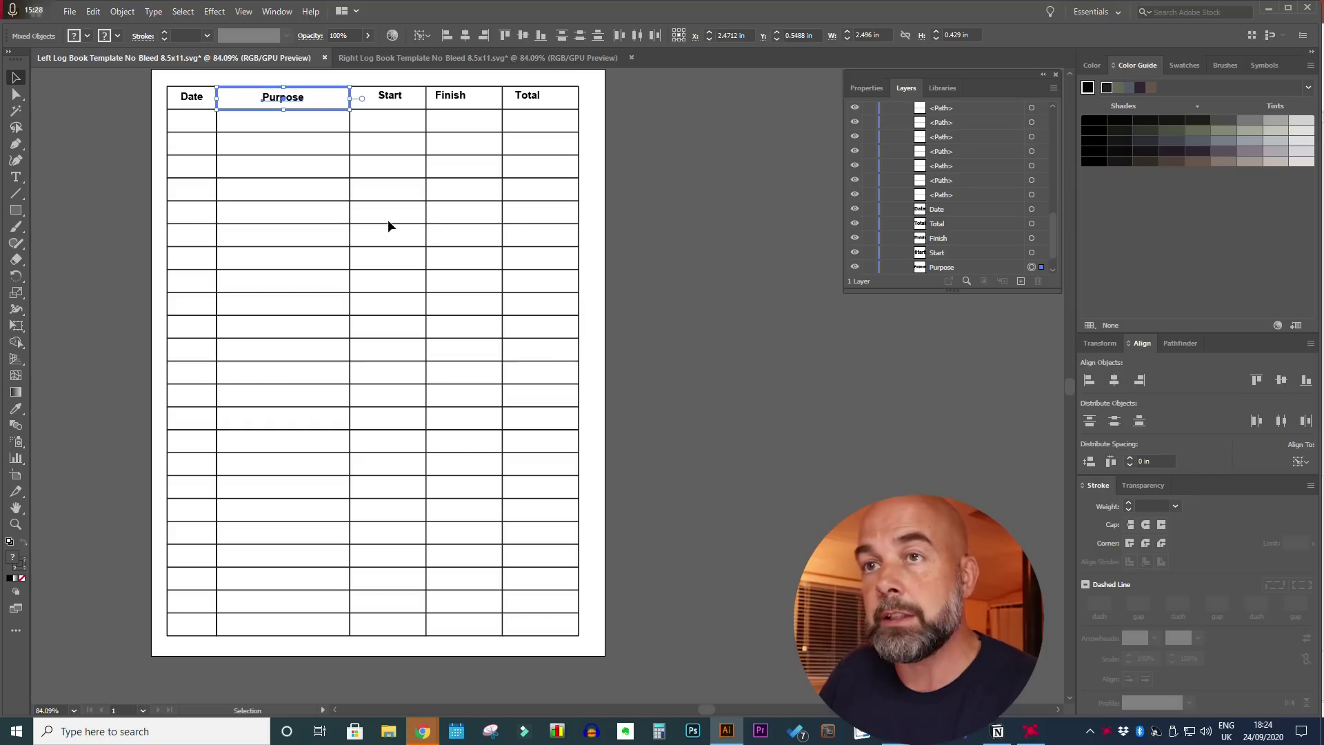
click(324, 121)
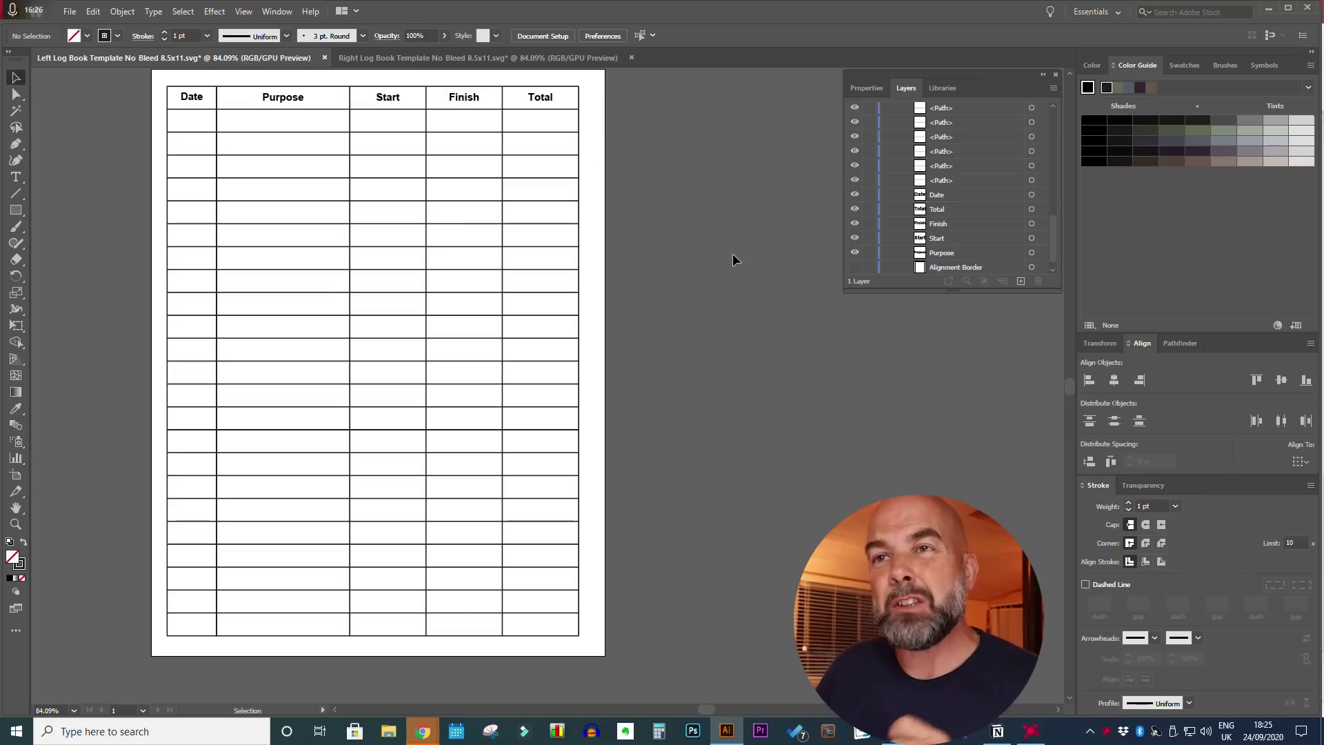
- Draw a rectangle about 7.71 by 0.43 in over the whole heading row, with no stroke and a light grey tint fill
click(15, 211)
drag(165, 86, 579, 108)
click(1092, 65)
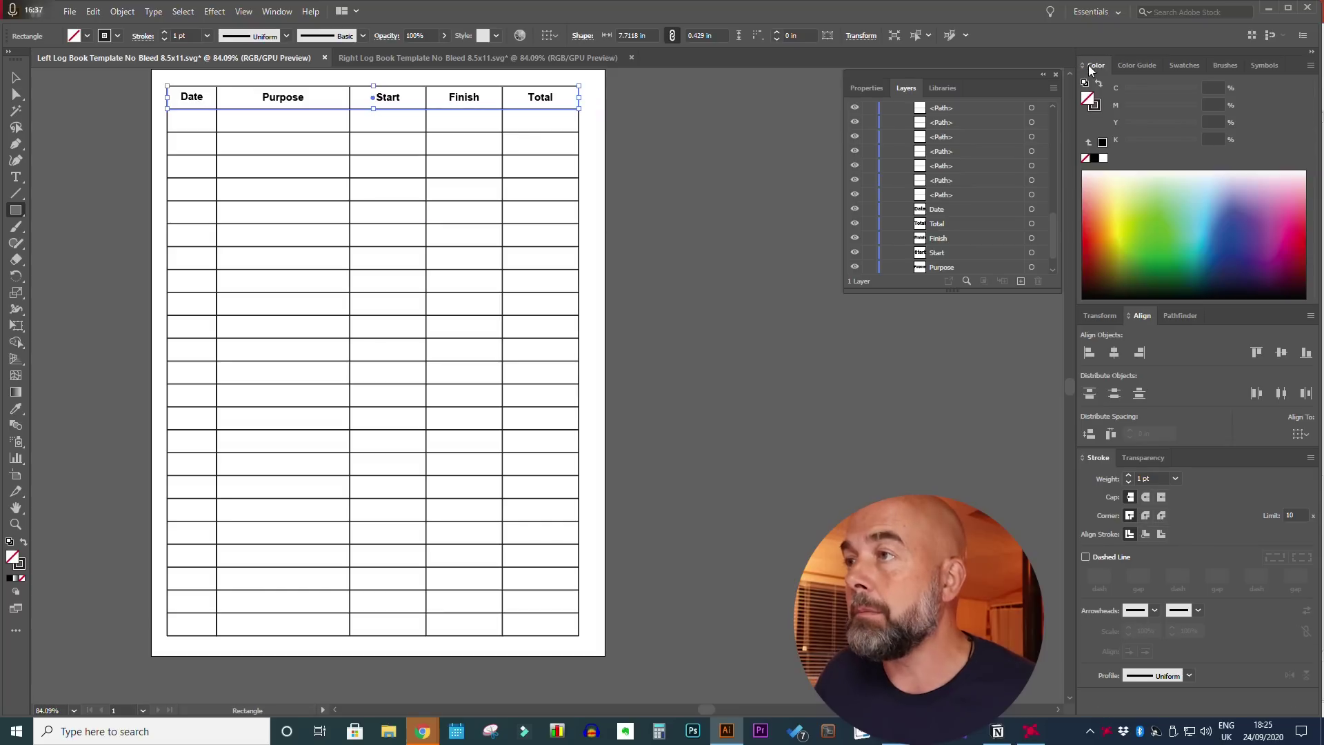
click(1086, 158)
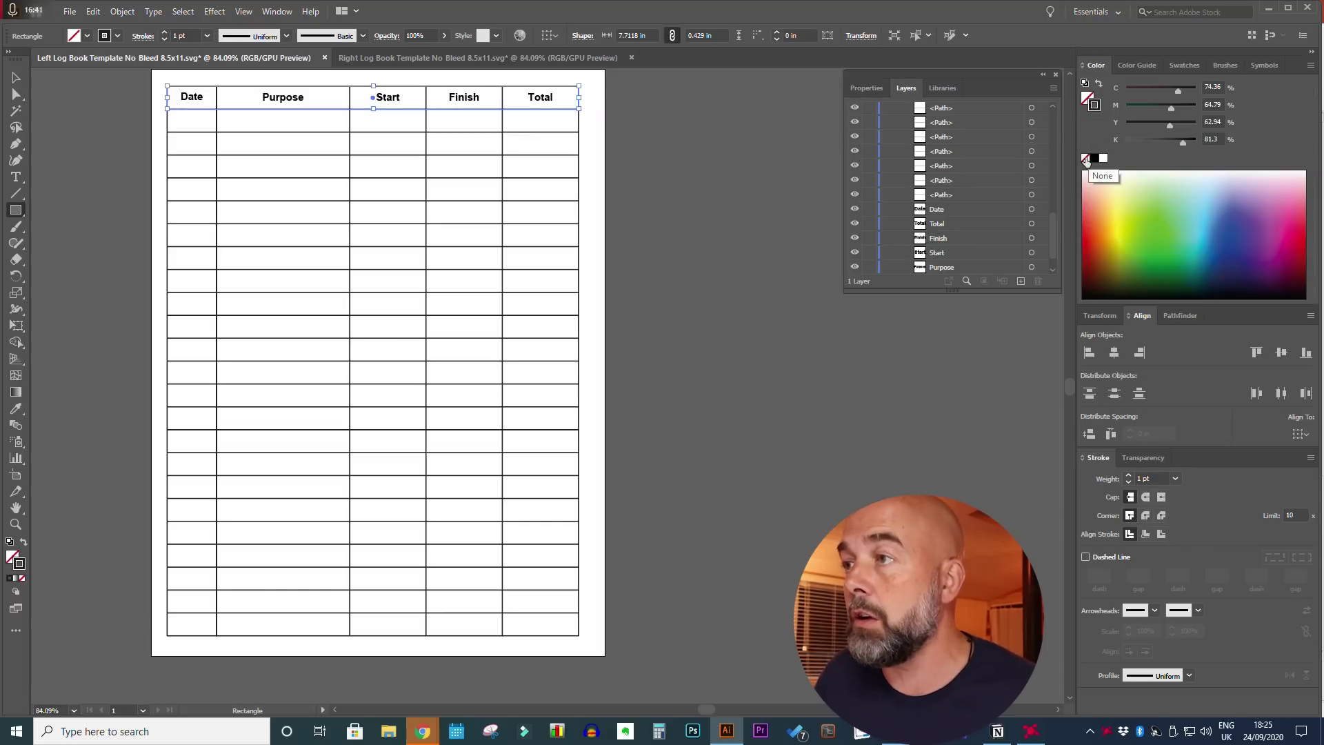
click(1144, 68)
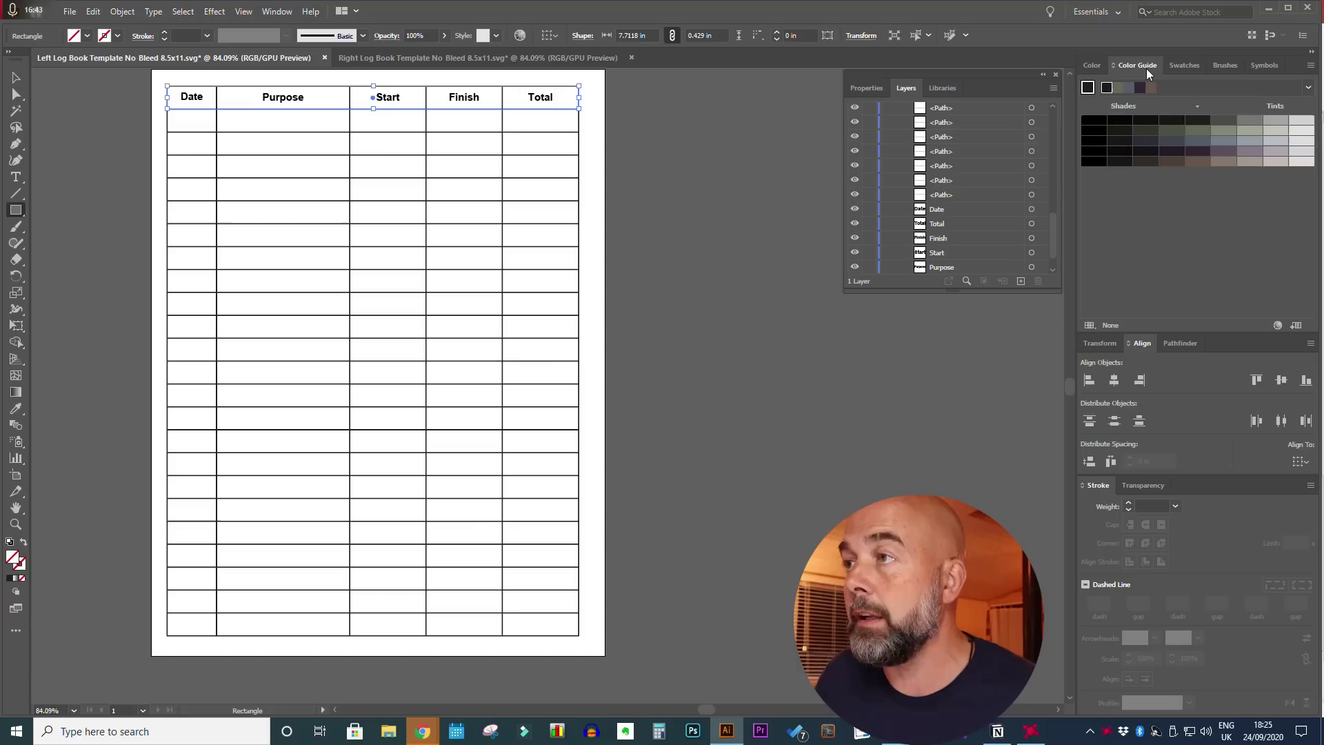
click(1299, 122)
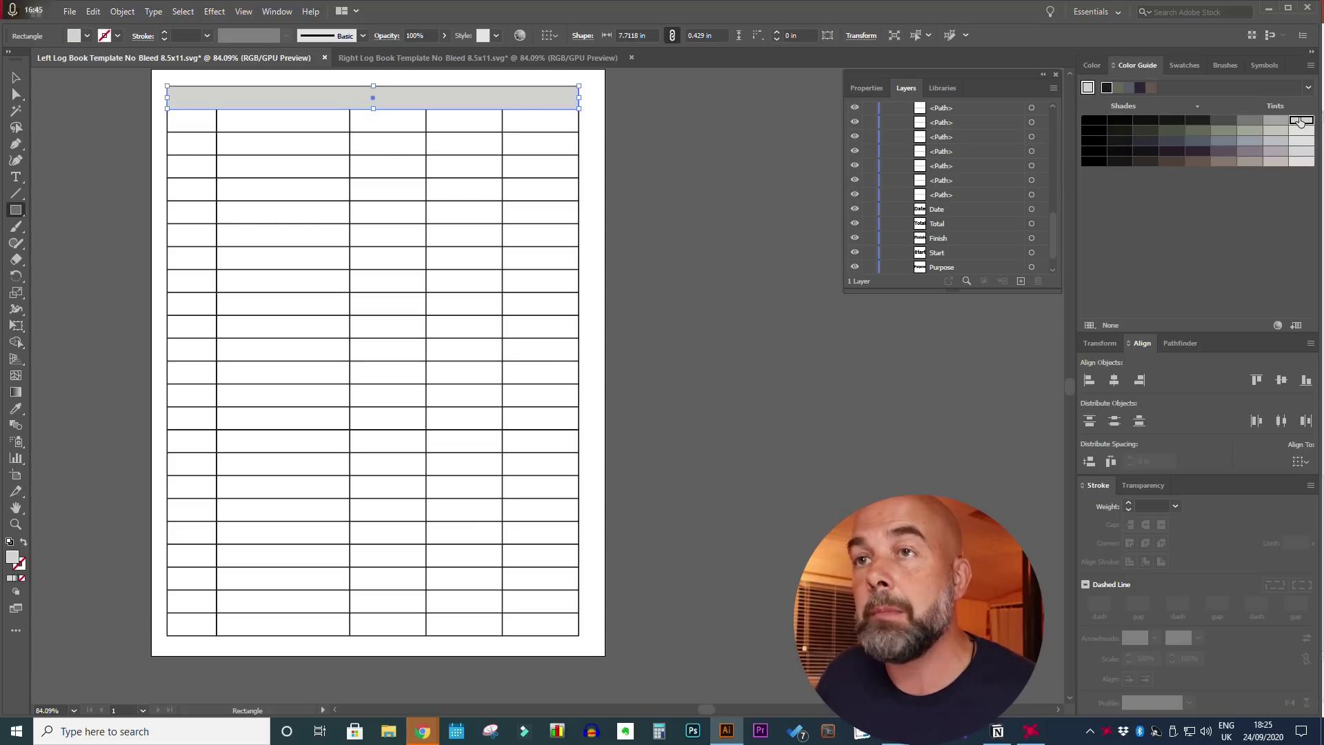
- Move the grey heading-row rectangle beneath the heading texts in the layer order, just above Alignment Border
drag(1051, 222, 1035, 100)
drag(952, 124, 962, 270)
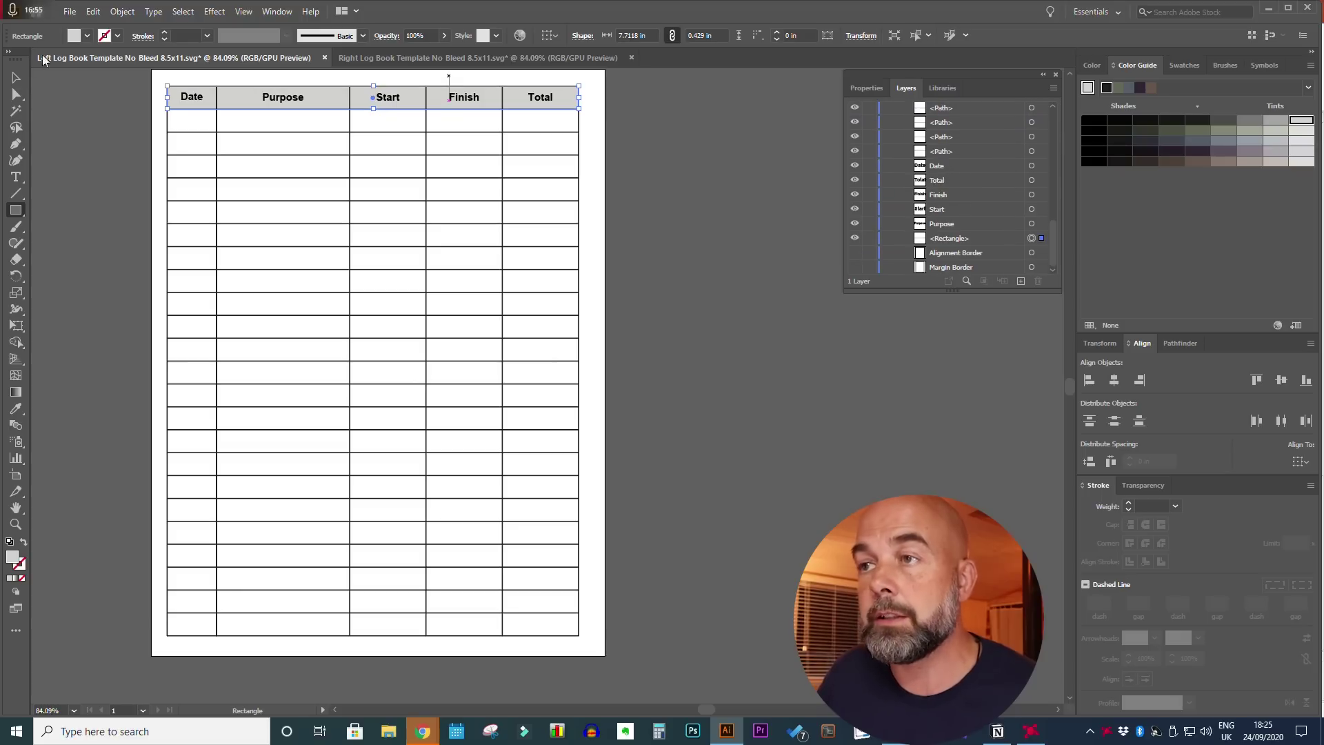
- Copy the grey heading-row rectangle onto every second row down the table to create alternating shading
key(v)
click(694, 205)
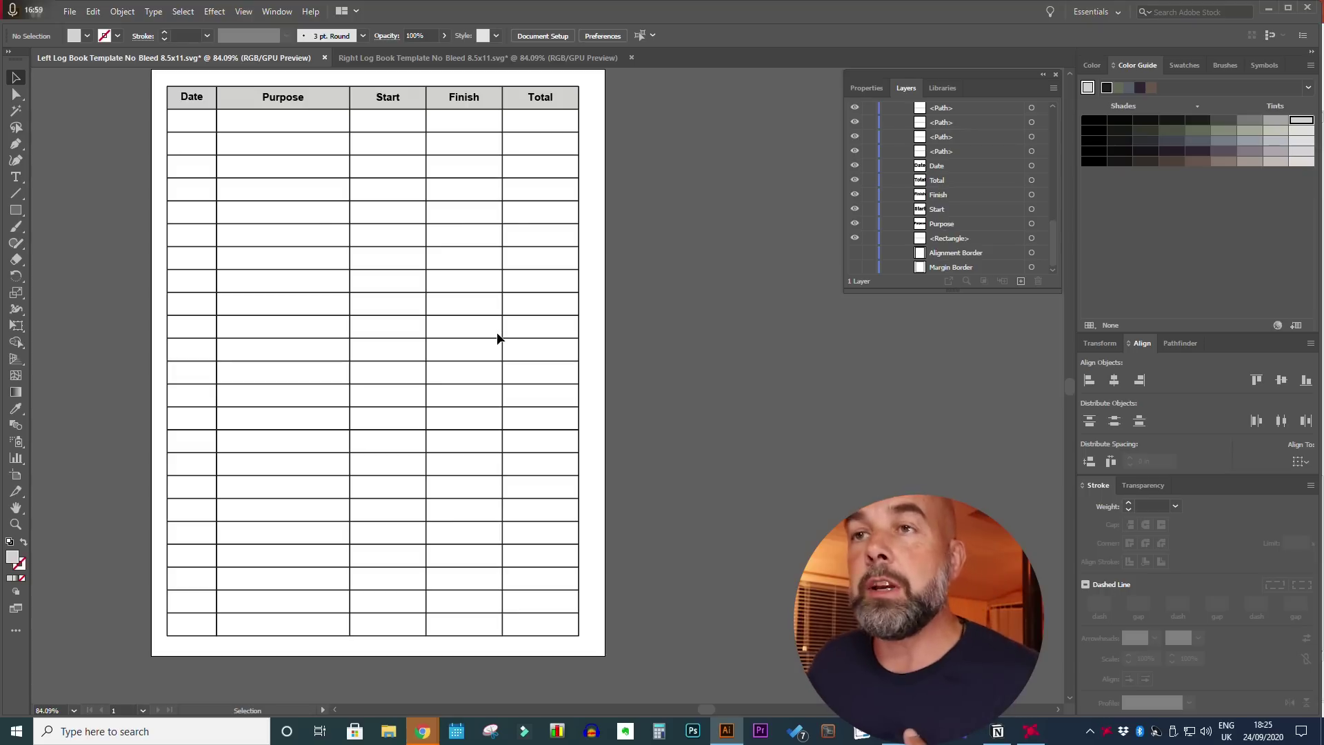
click(308, 105)
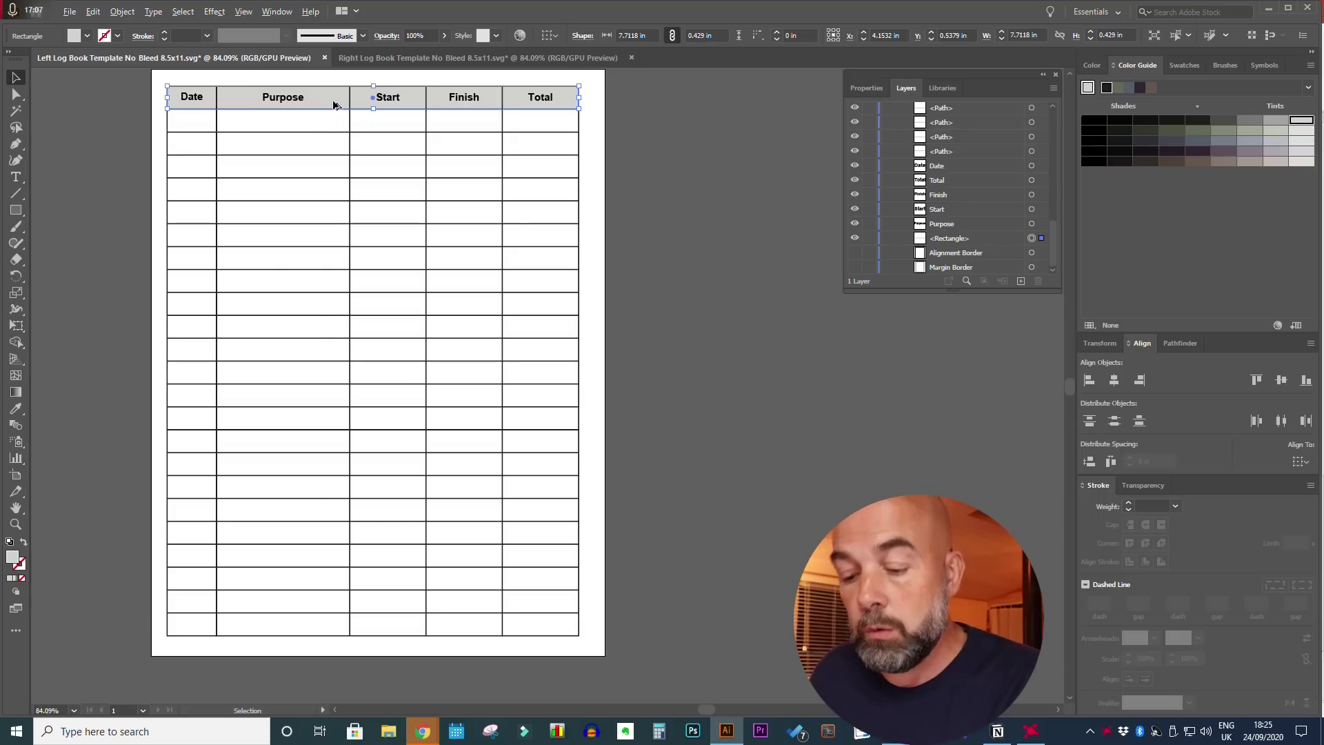
drag(334, 104, 332, 151)
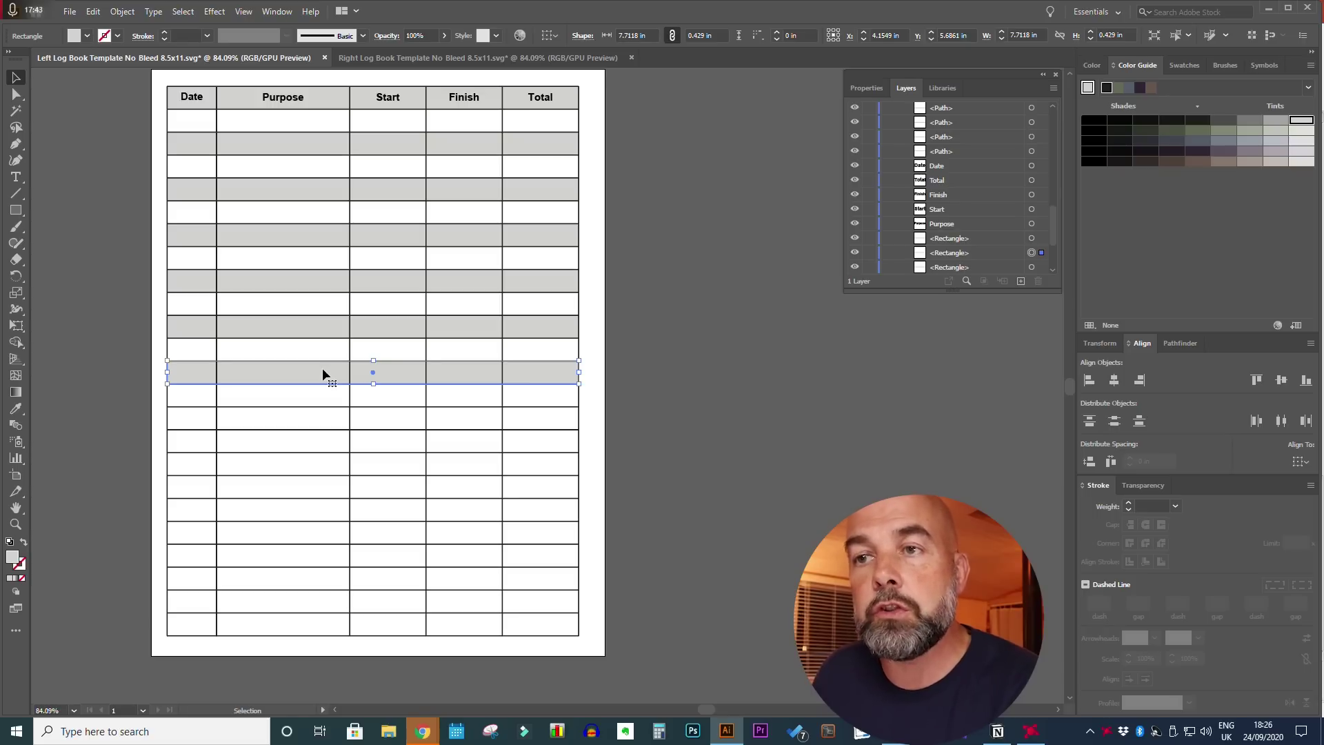
key(a)
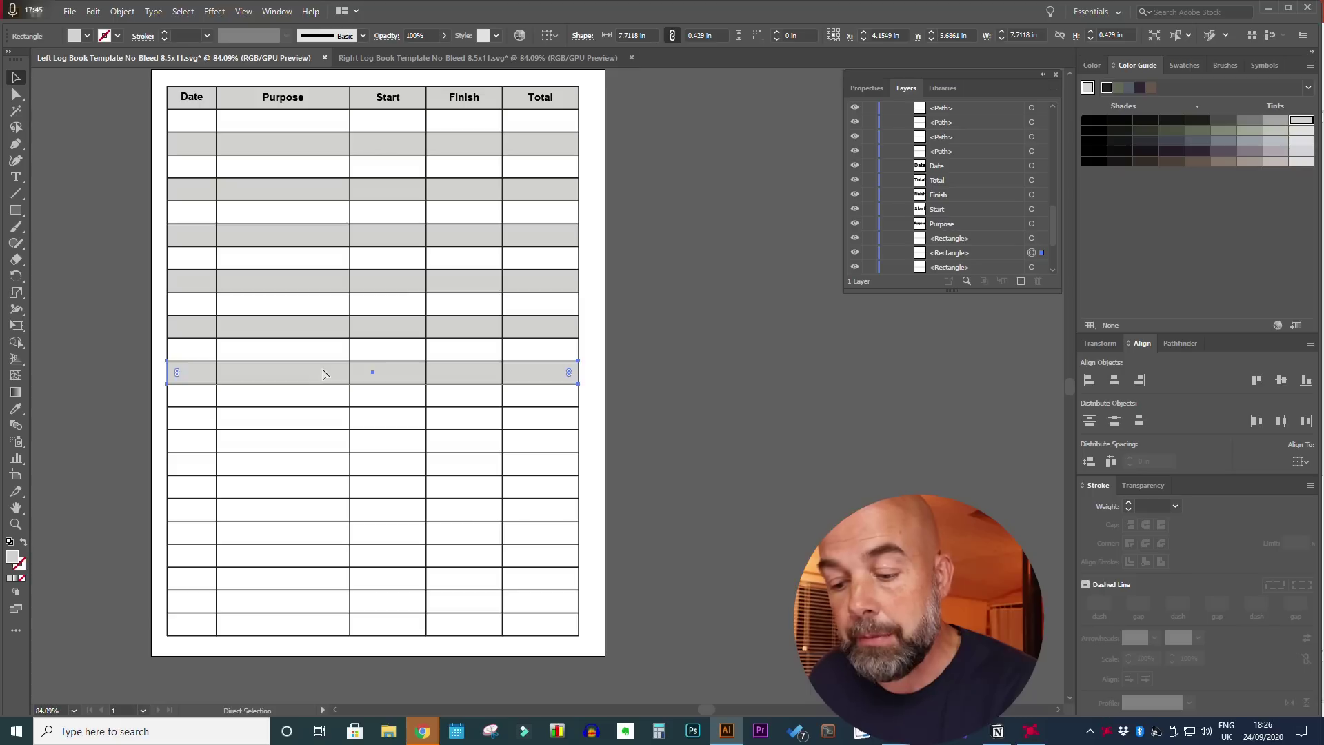
key(ctrl+d)
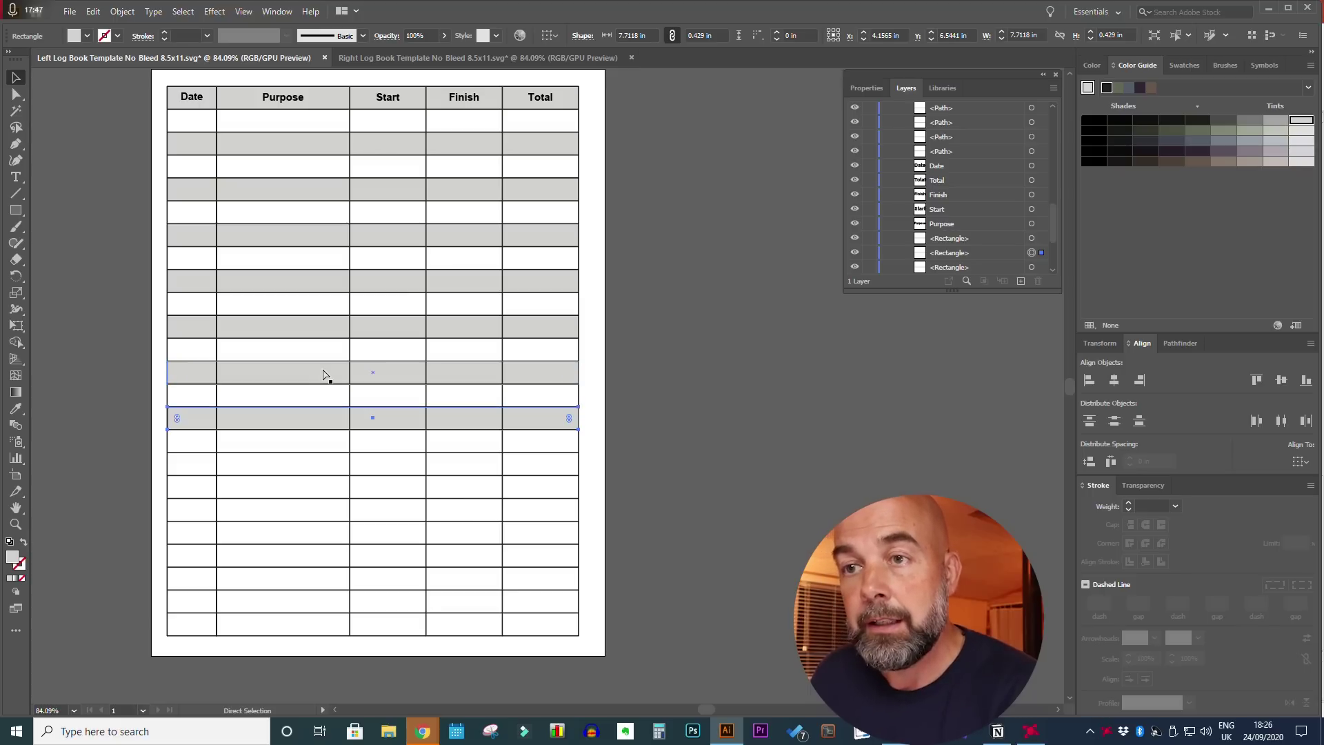
key(ctrl+d)
key(ctrl+d)
key(ctrl+d)
key(ctrl+d)
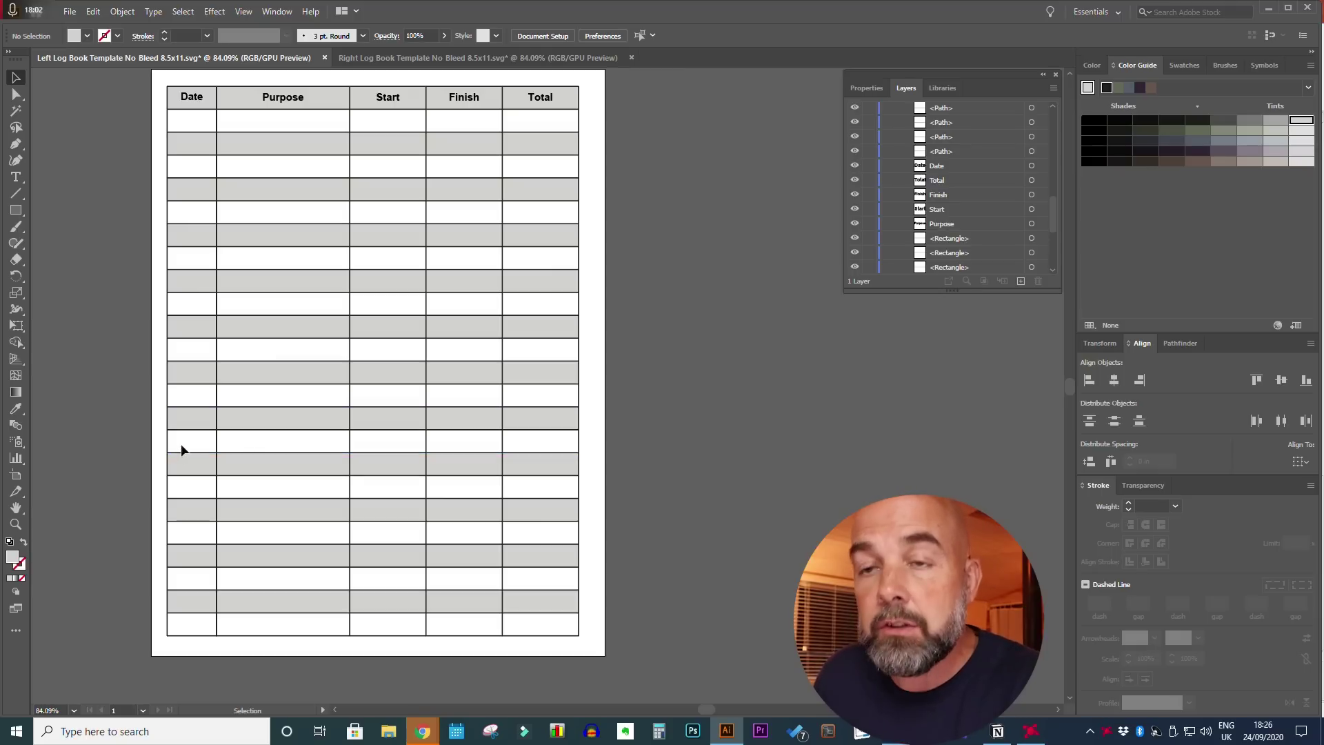
- Try merging the Date and Purpose cells across four lower rows by shortening the row lines and grey shading to start at the Start column
click(171, 428)
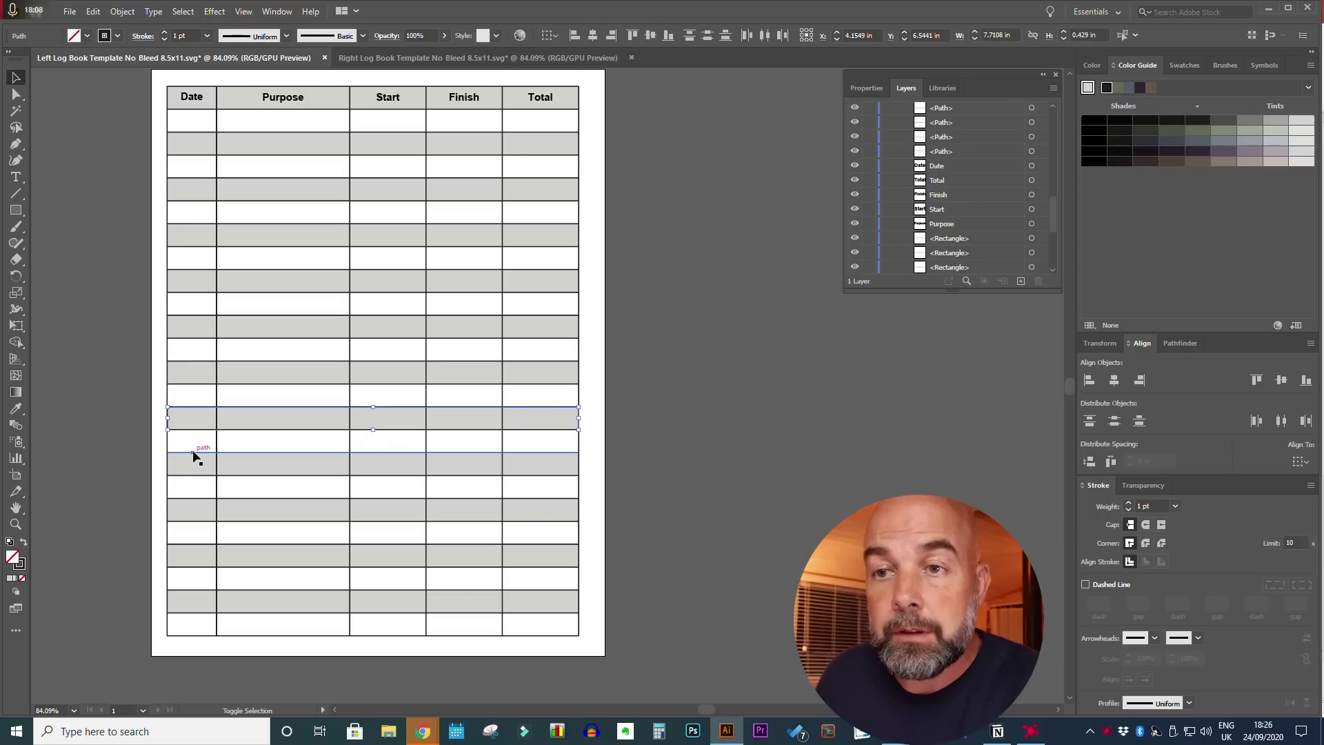
shift+click(176, 469)
shift+click(176, 470)
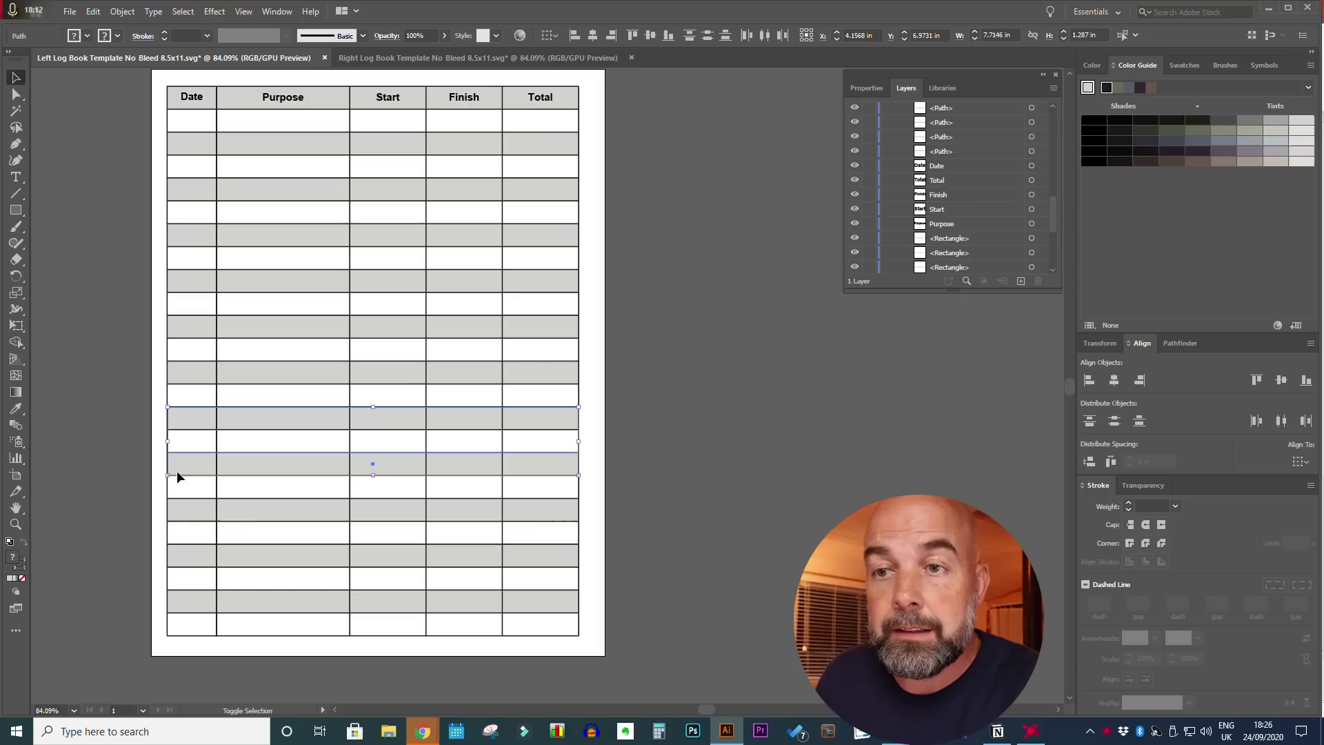
drag(170, 440, 355, 450)
click(184, 416)
drag(168, 418, 345, 424)
drag(350, 424, 350, 425)
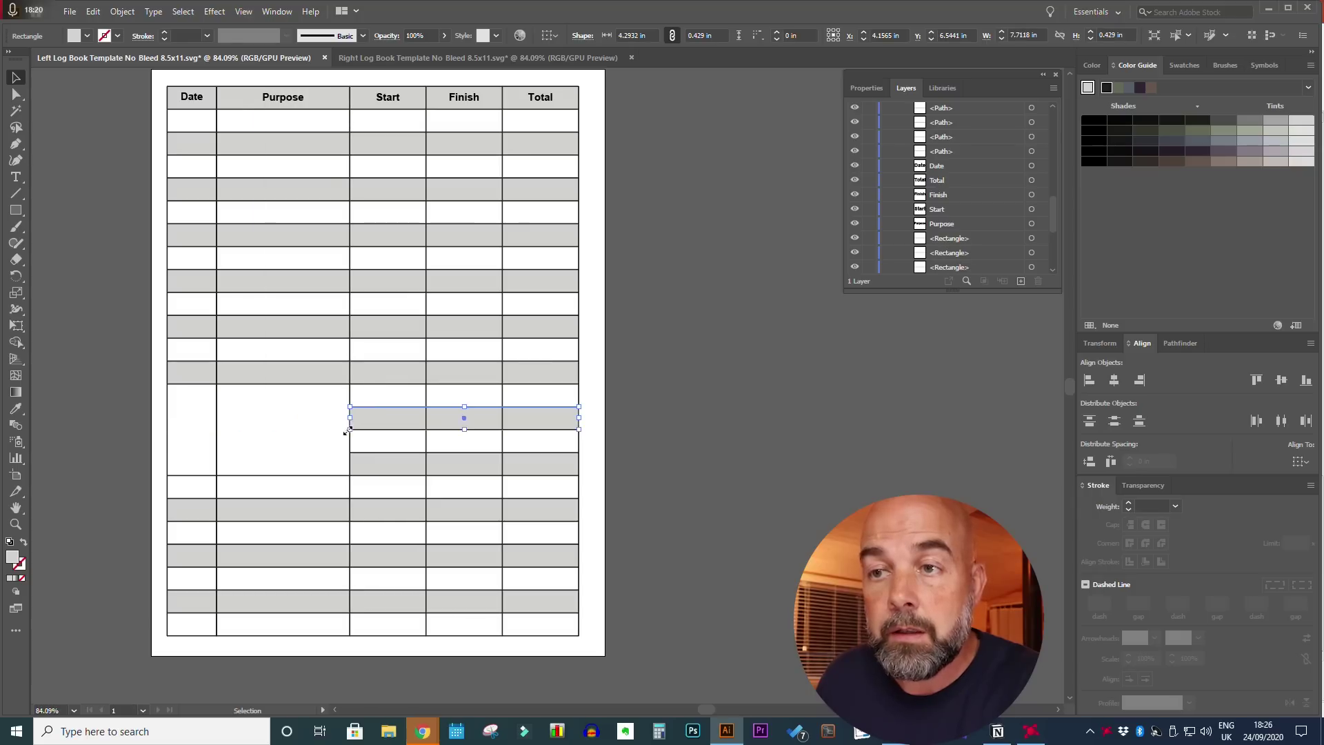
click(288, 429)
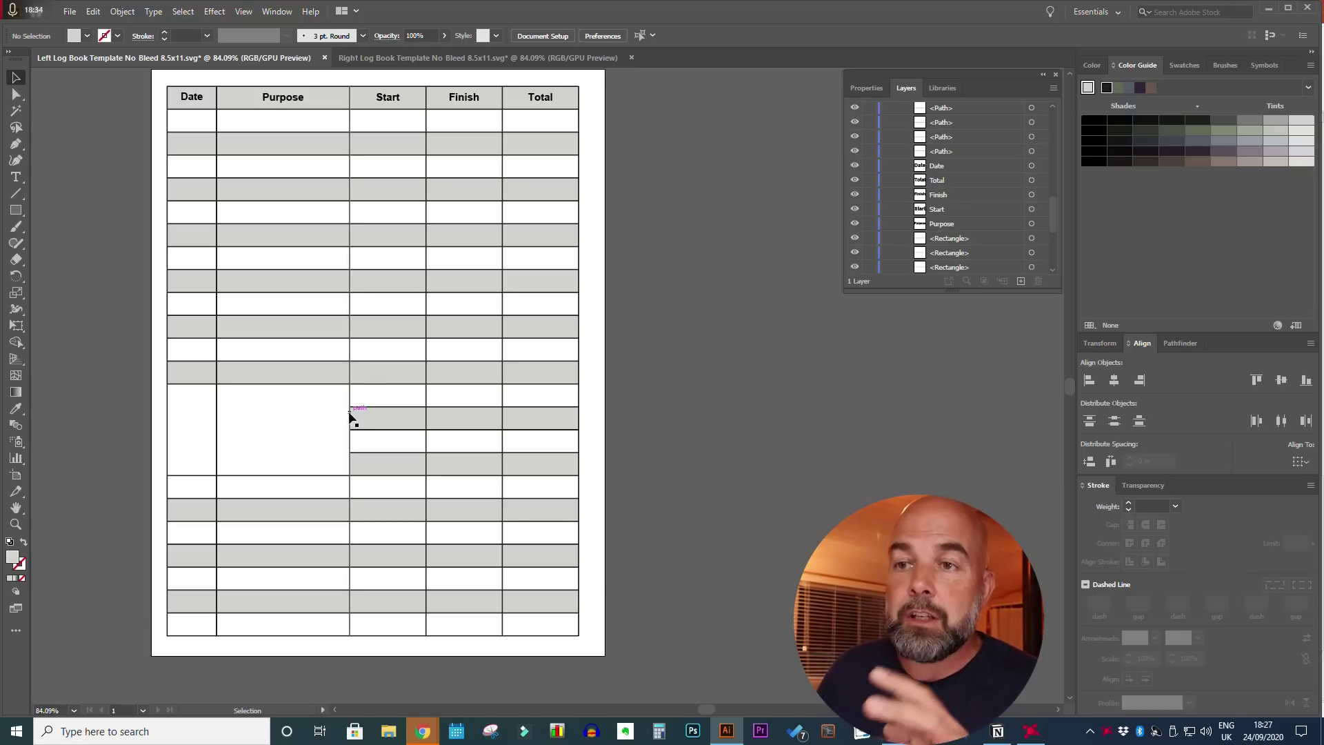
- Undo the shortening of the row lines and shading in the lower rows, leaving nothing selected
key(a)
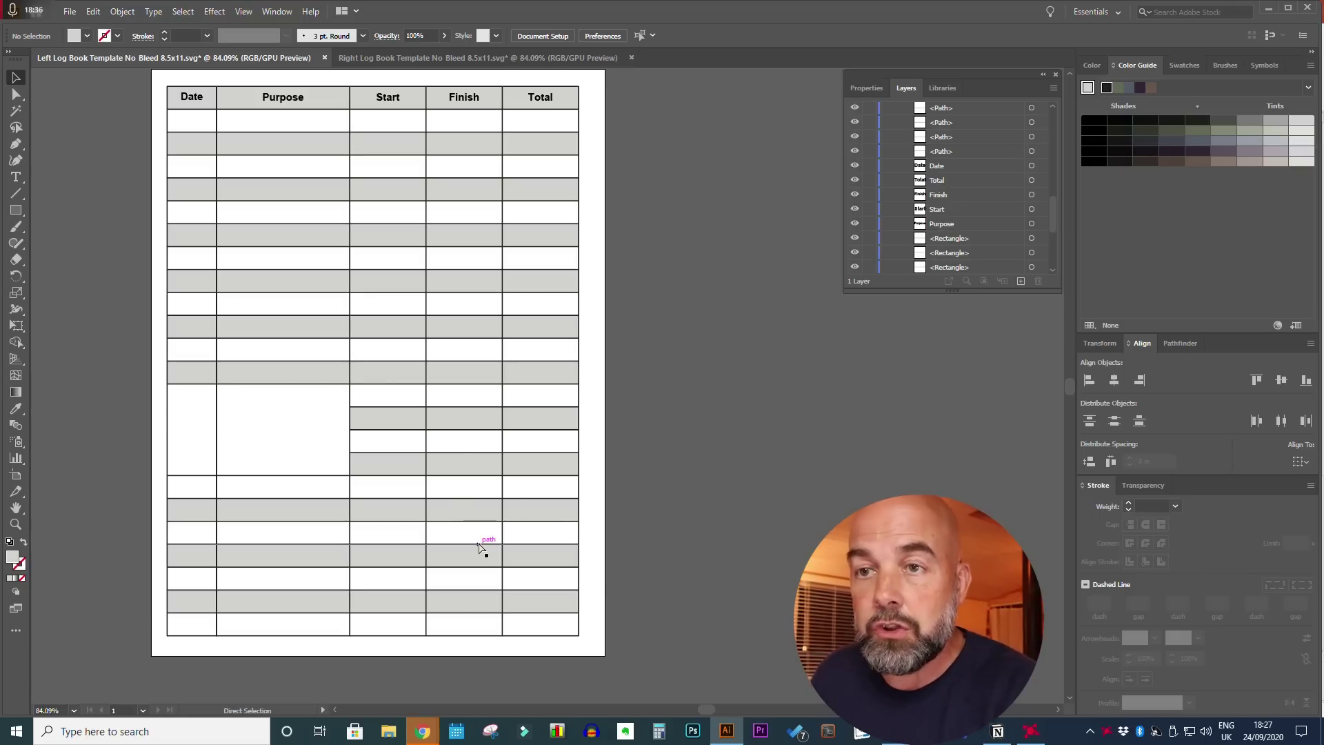
key(ctrl+f)
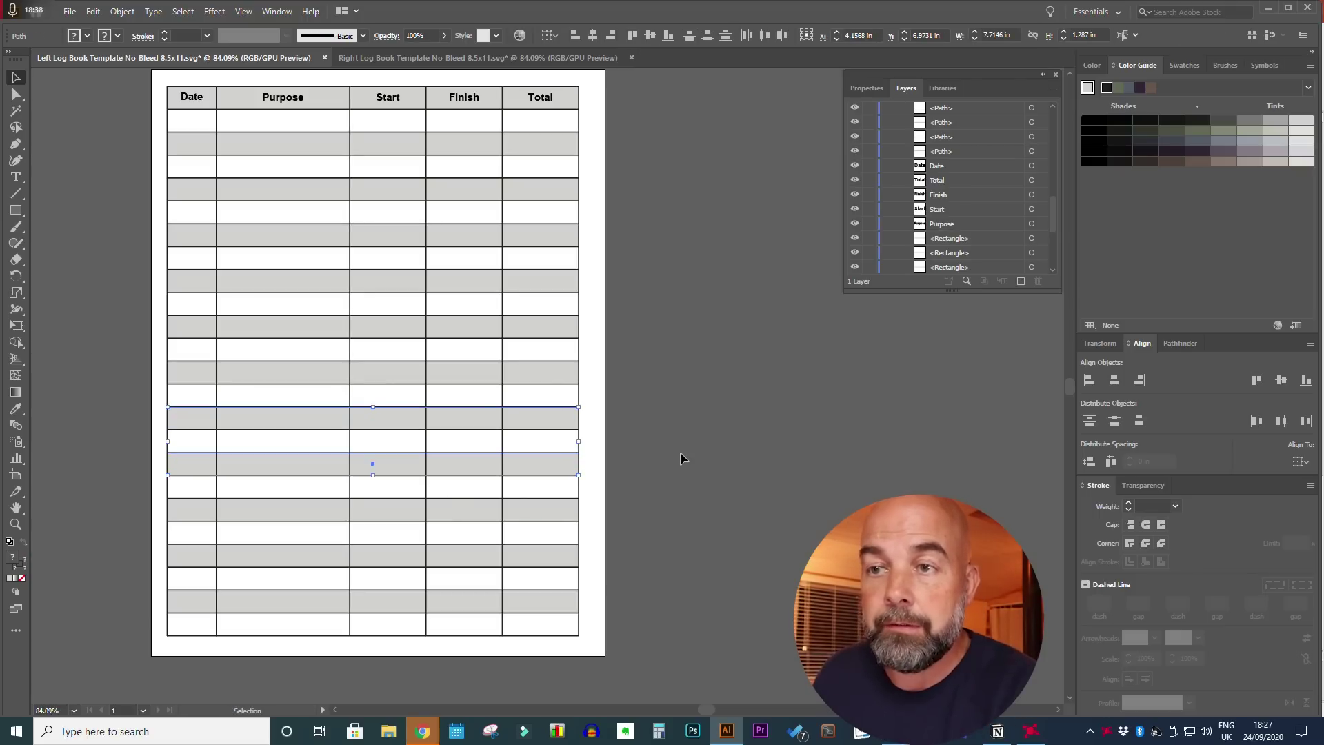
click(680, 452)
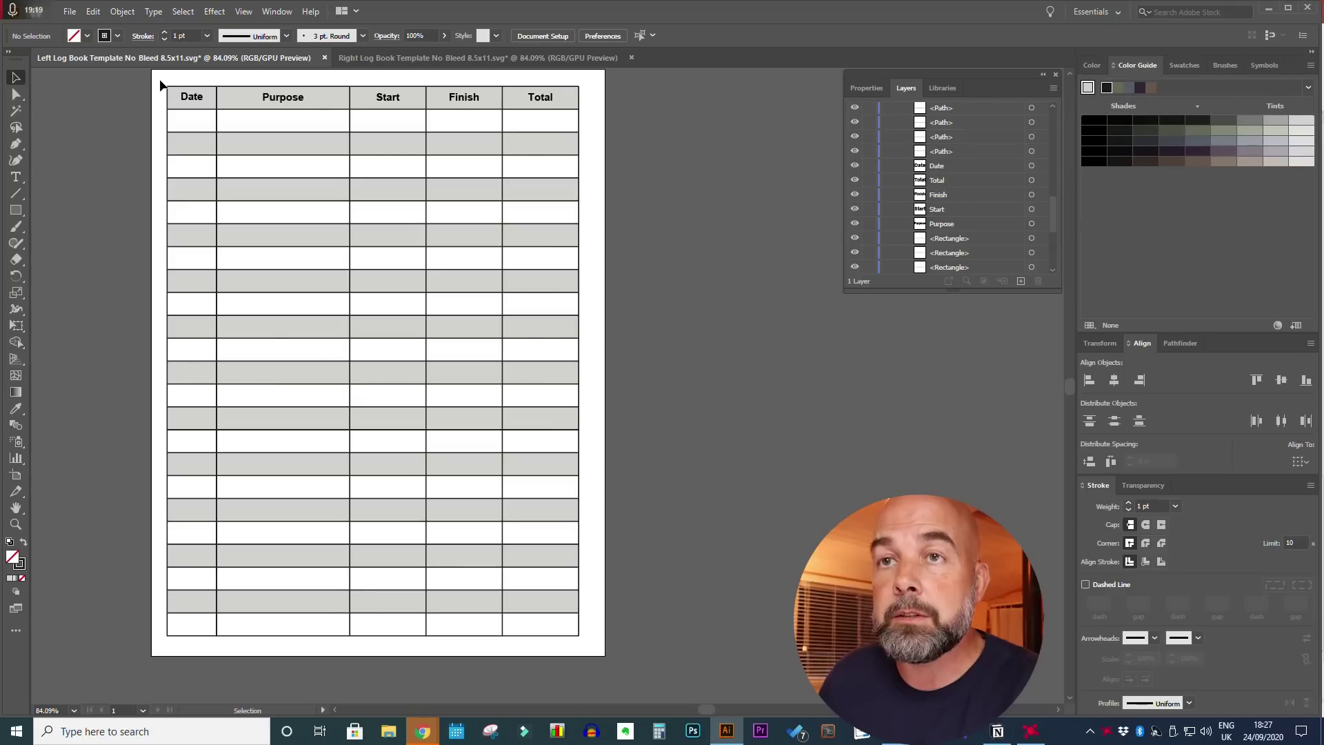
- Copy the complete table from the left template and paste it in place in the Right Log Book Template document
drag(330, 325, 588, 645)
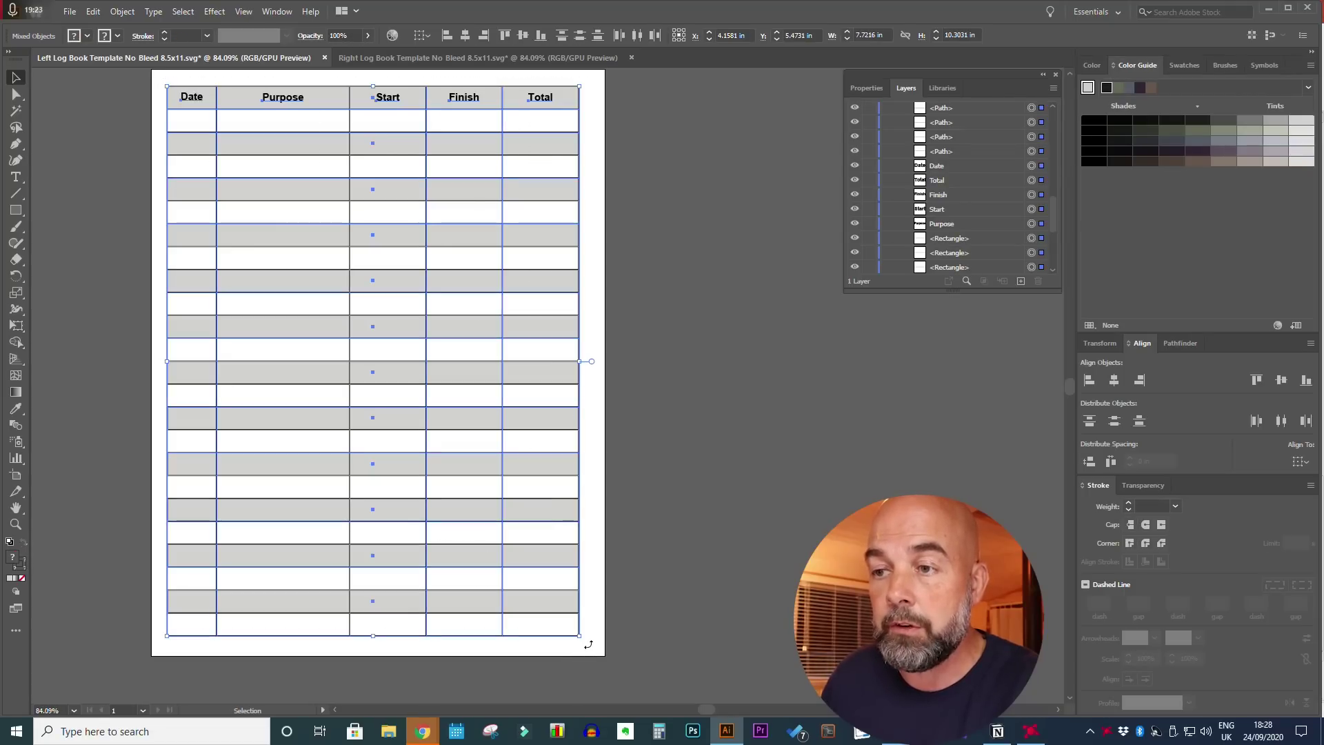
key(a)
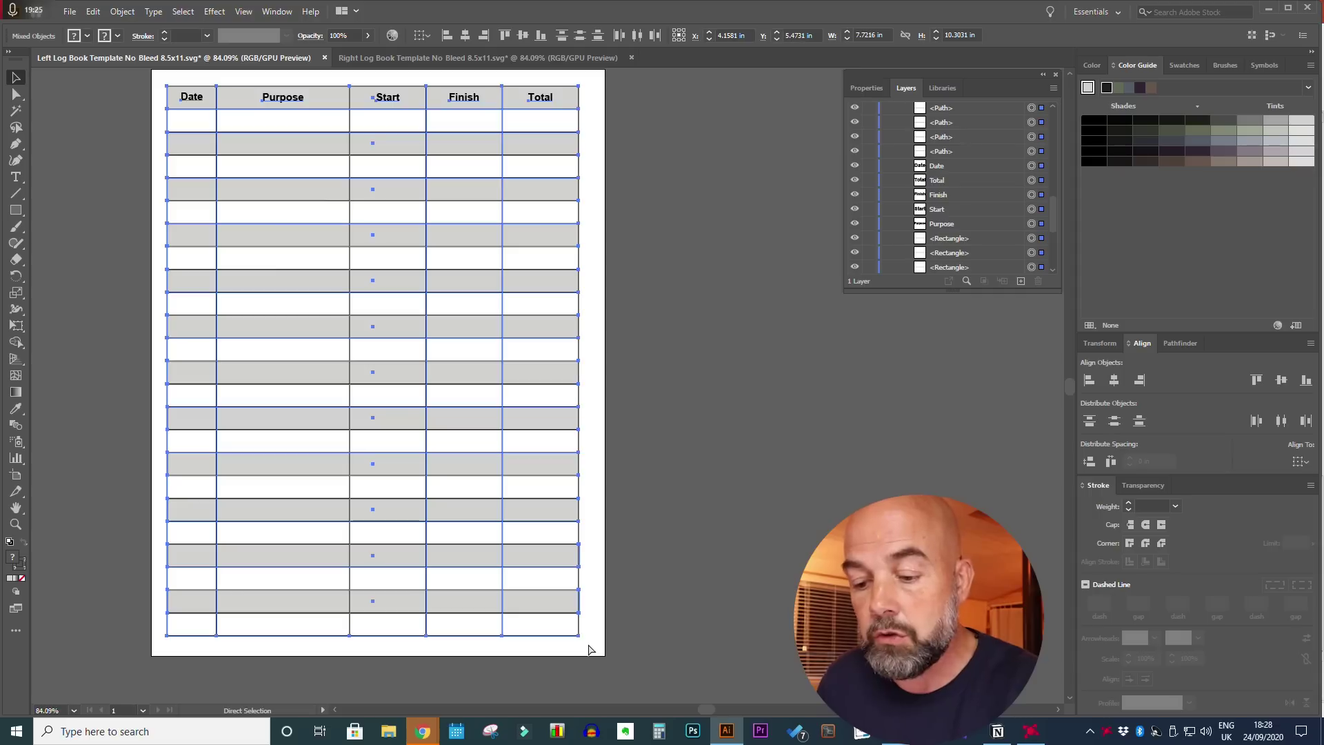
key(v)
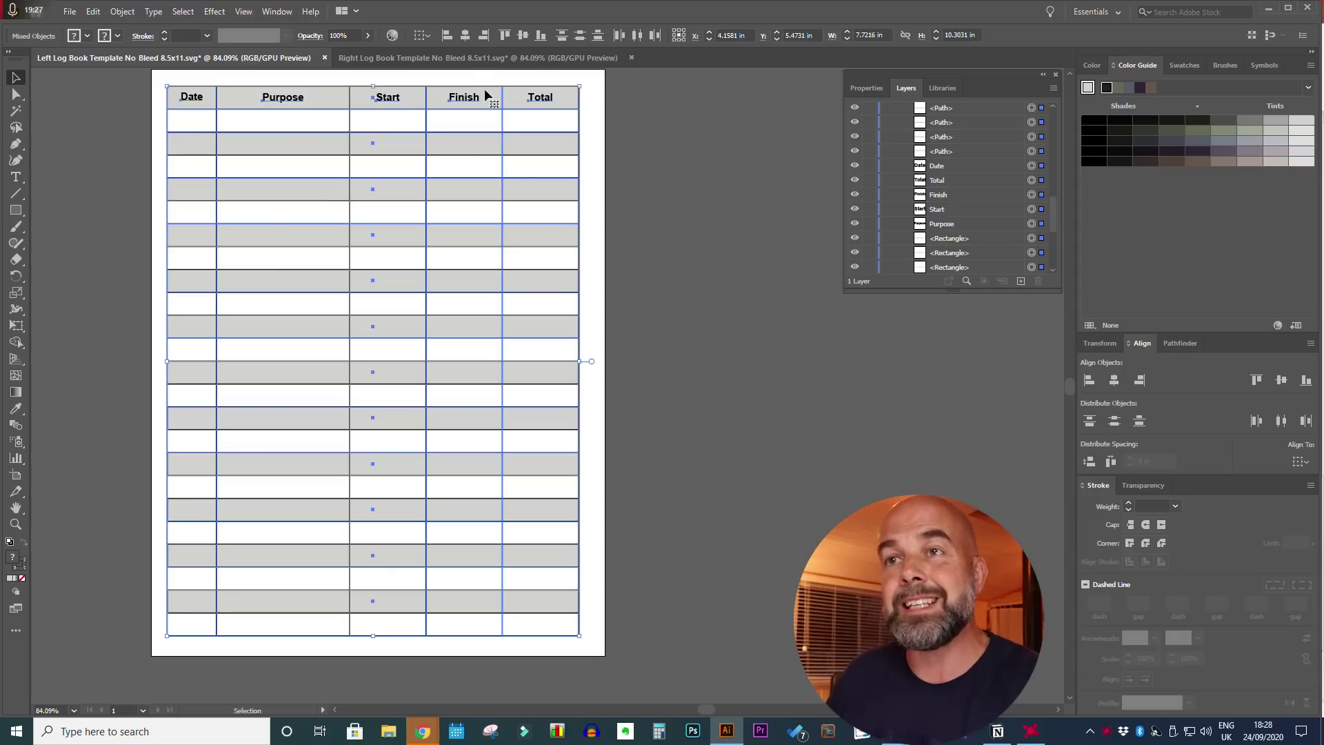
click(469, 61)
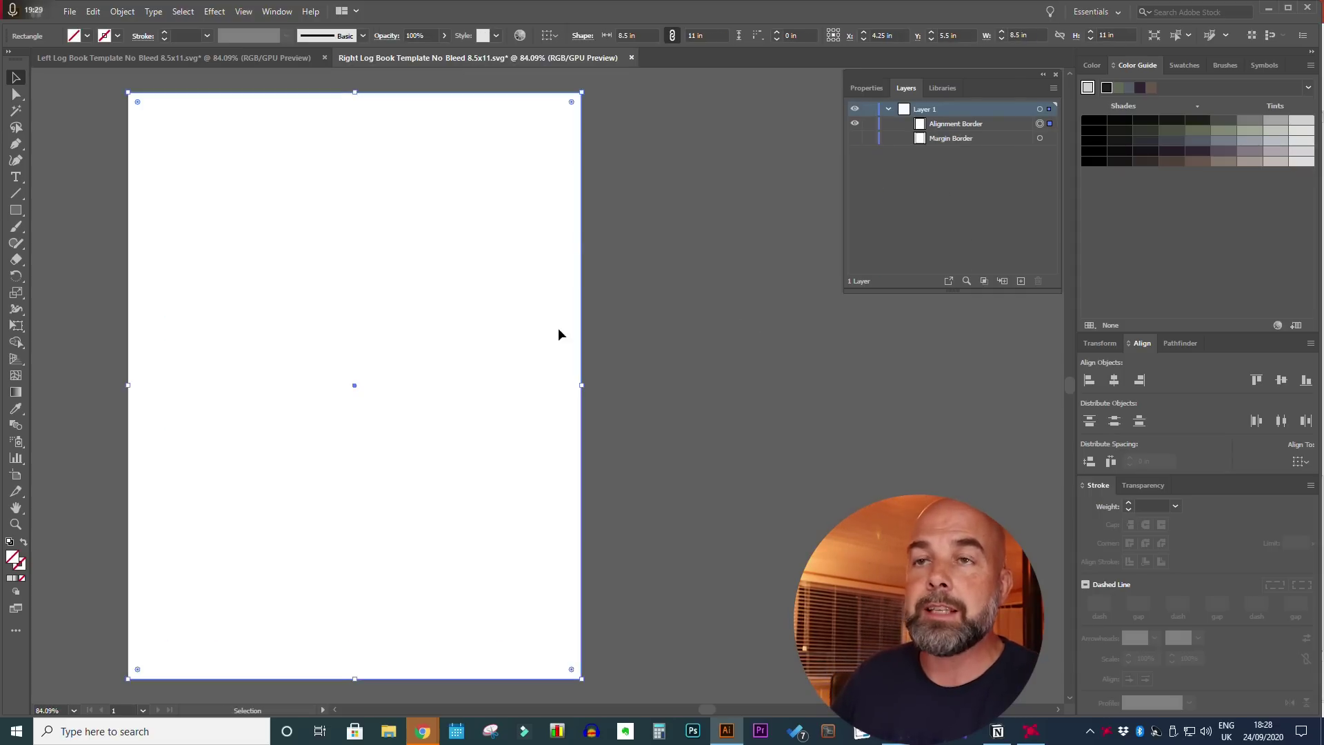
click(505, 325)
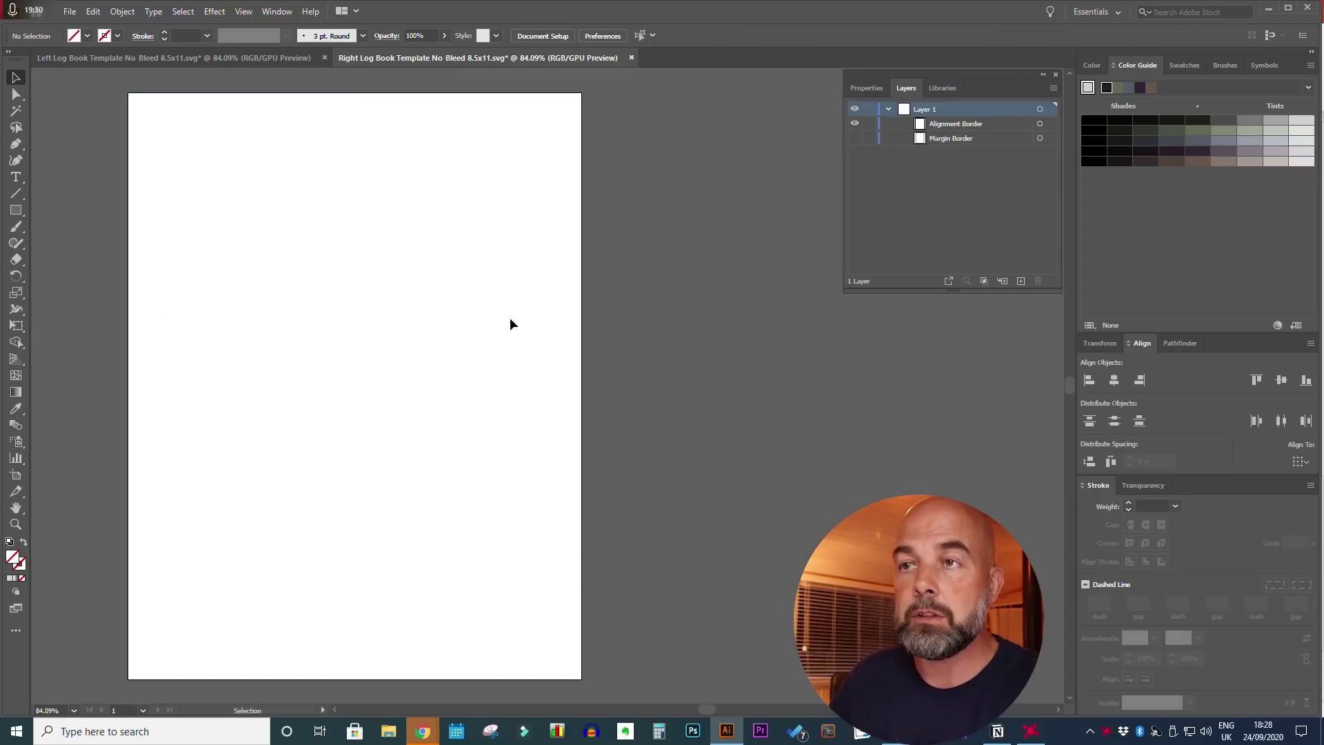
click(90, 14)
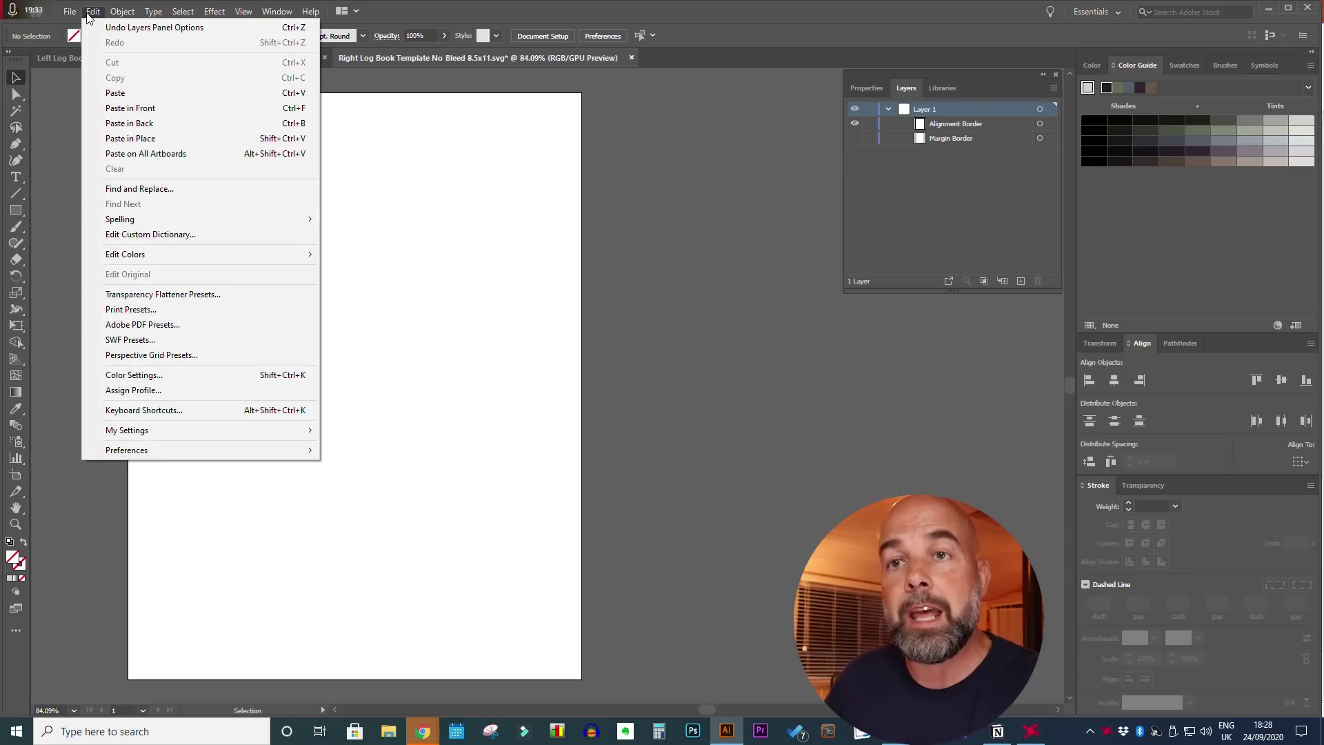
click(130, 139)
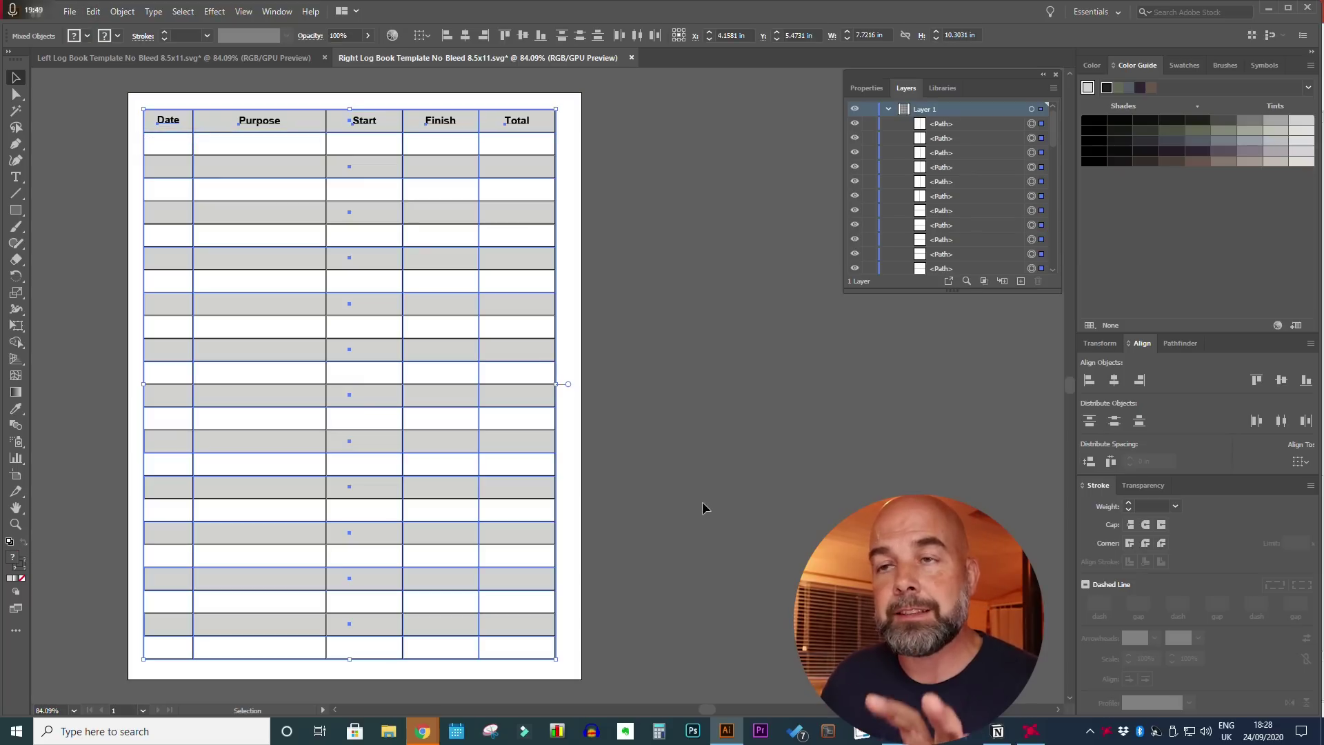
- Using the Margin Border as a temporarily shown guide, move the pasted table right to X 4.3109 in, evenly inside the margins
scroll(963, 243, down, 10)
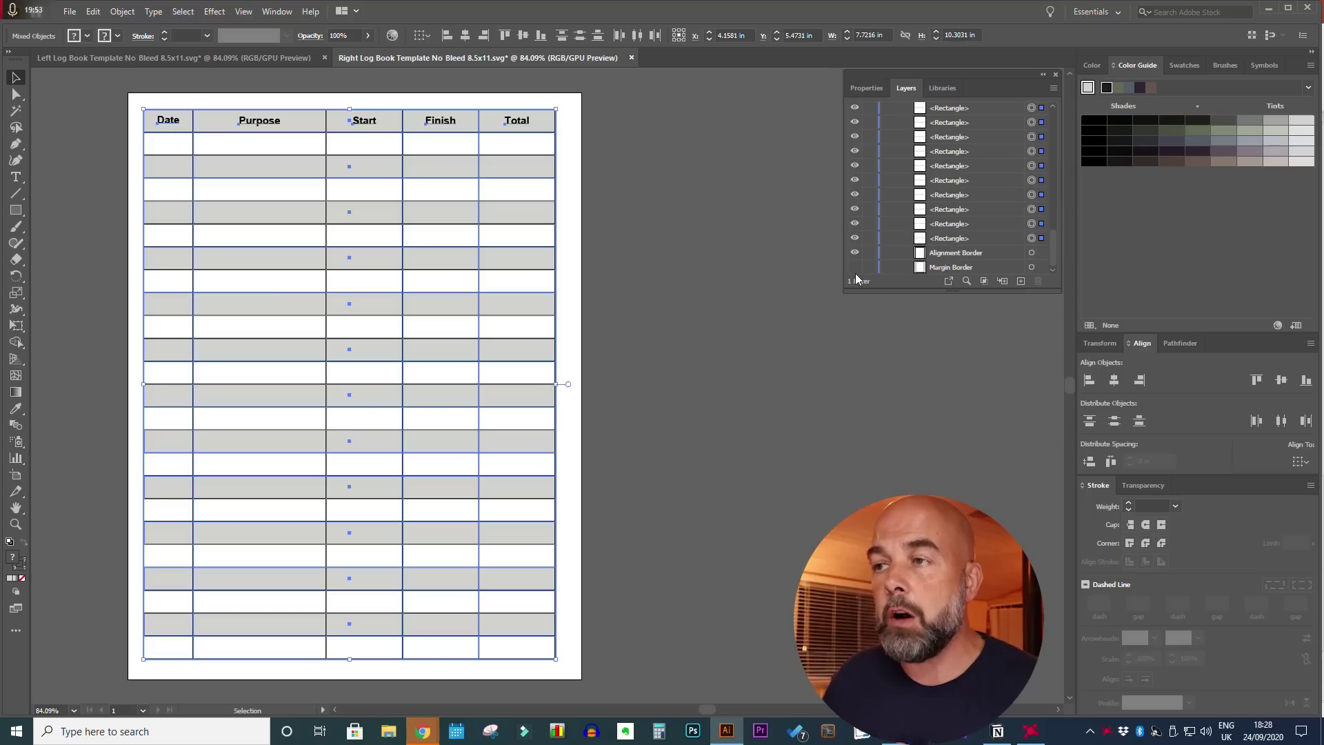
click(855, 267)
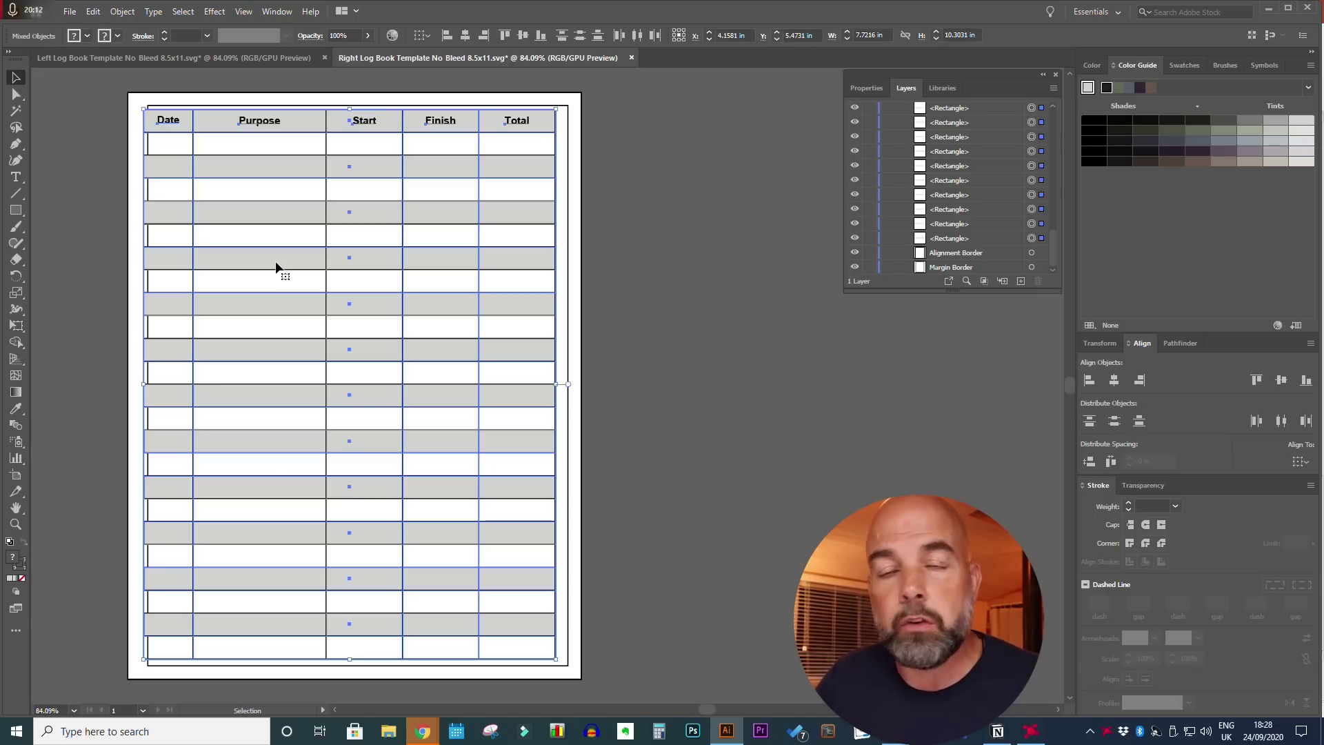
key(Right)
key(Right)
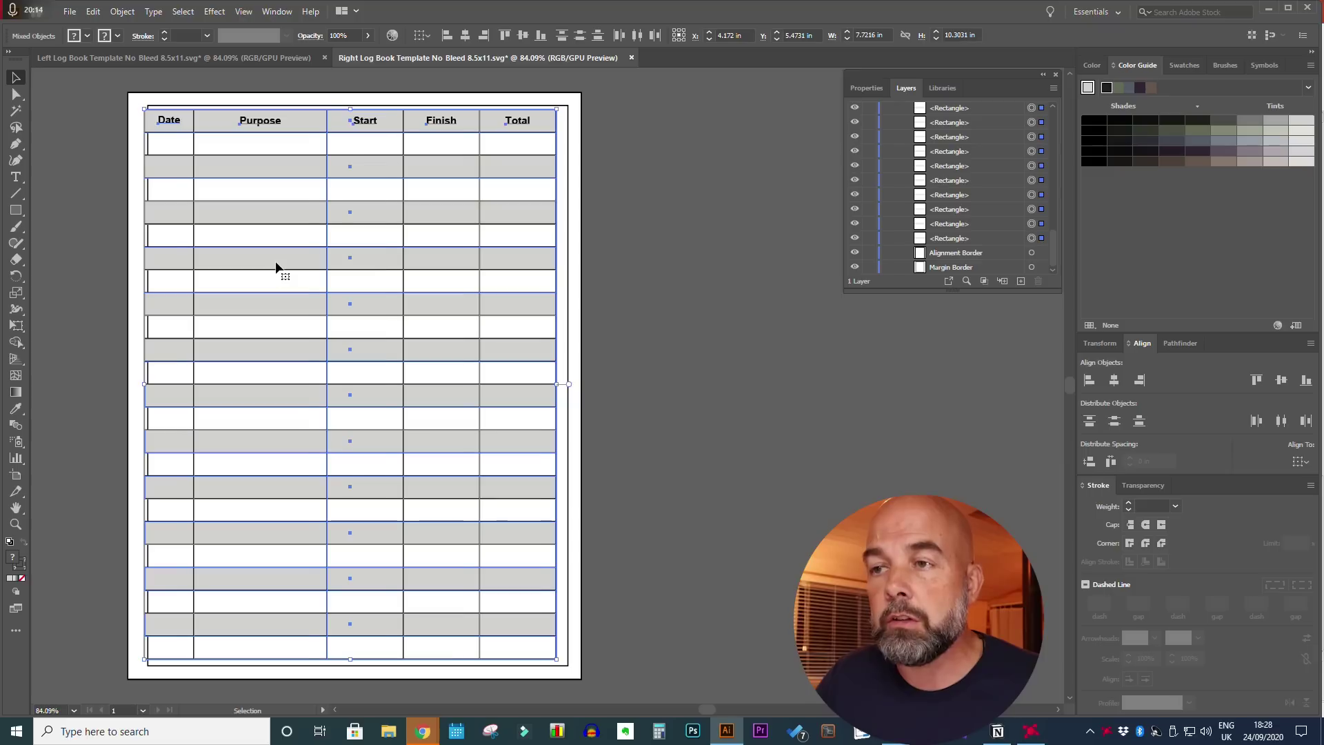
key(Right)
key(Right)
key(Right)
key(Right)
key(Right)
key(Right)
key(Right)
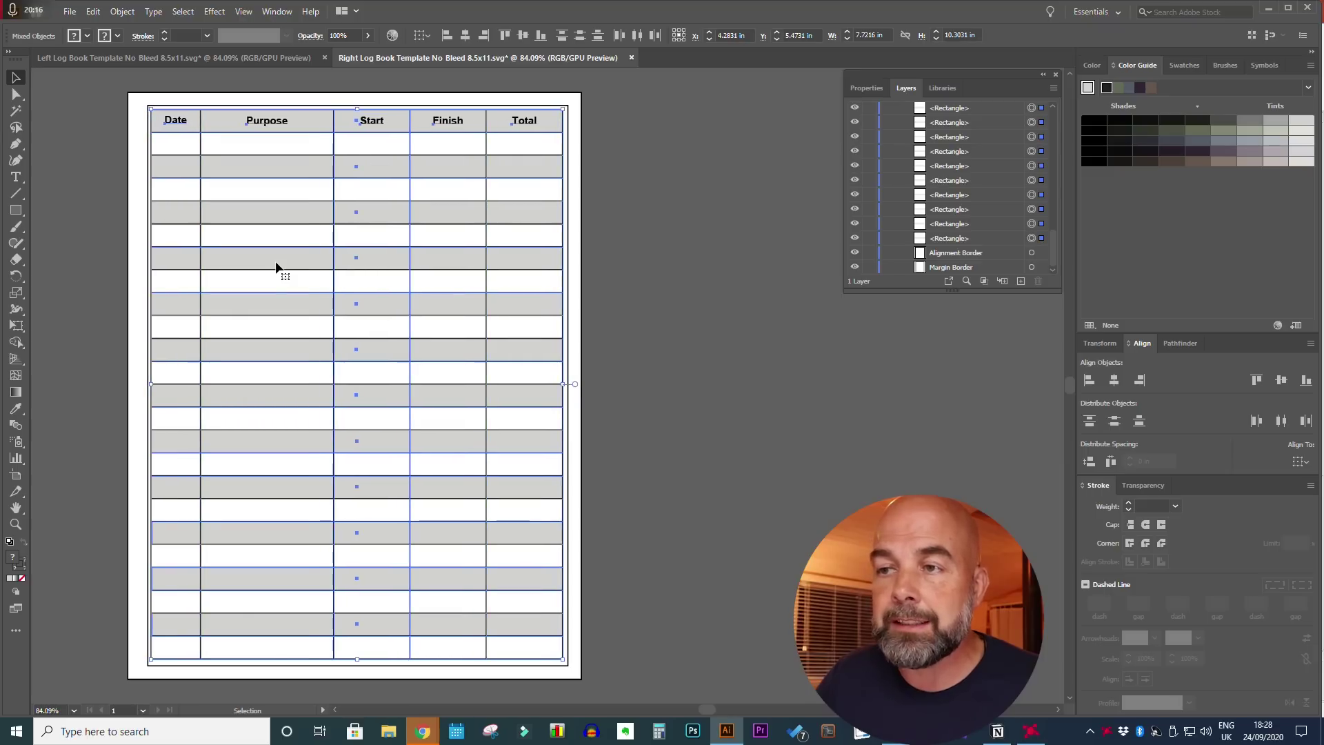
key(Right)
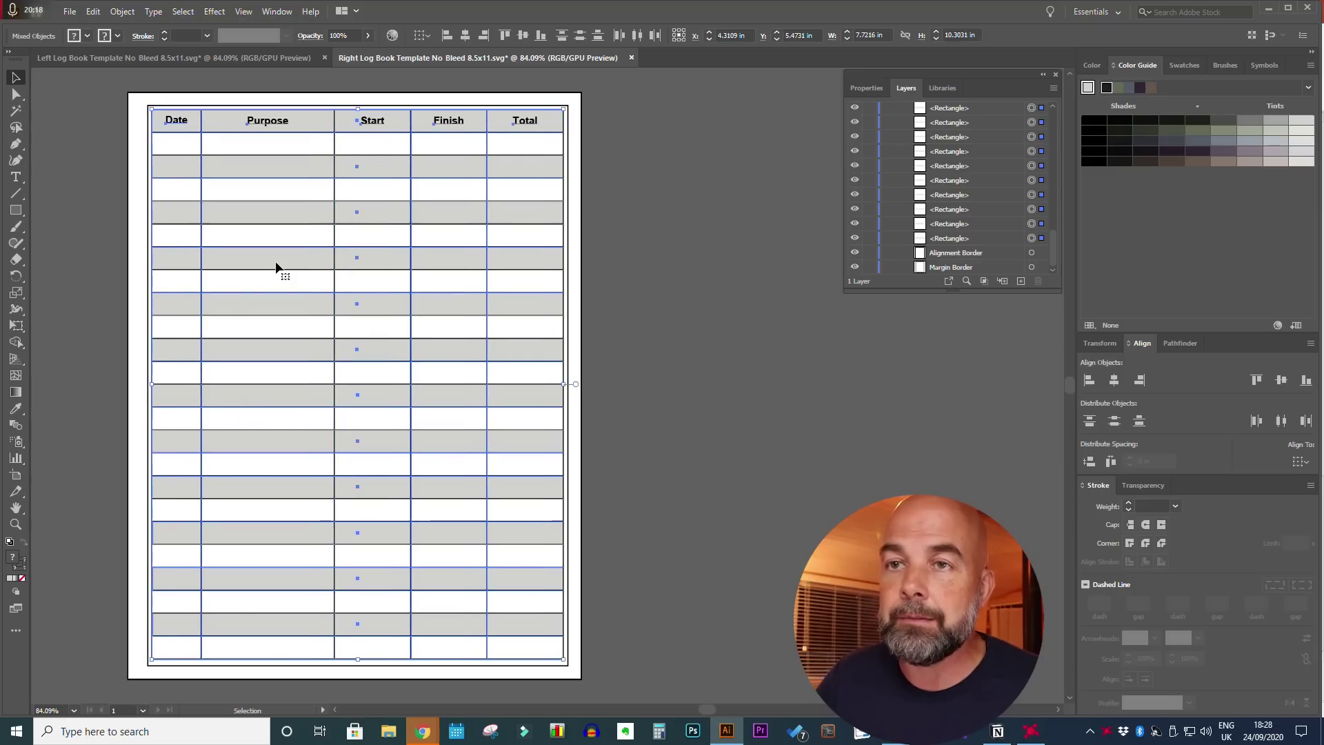
click(656, 354)
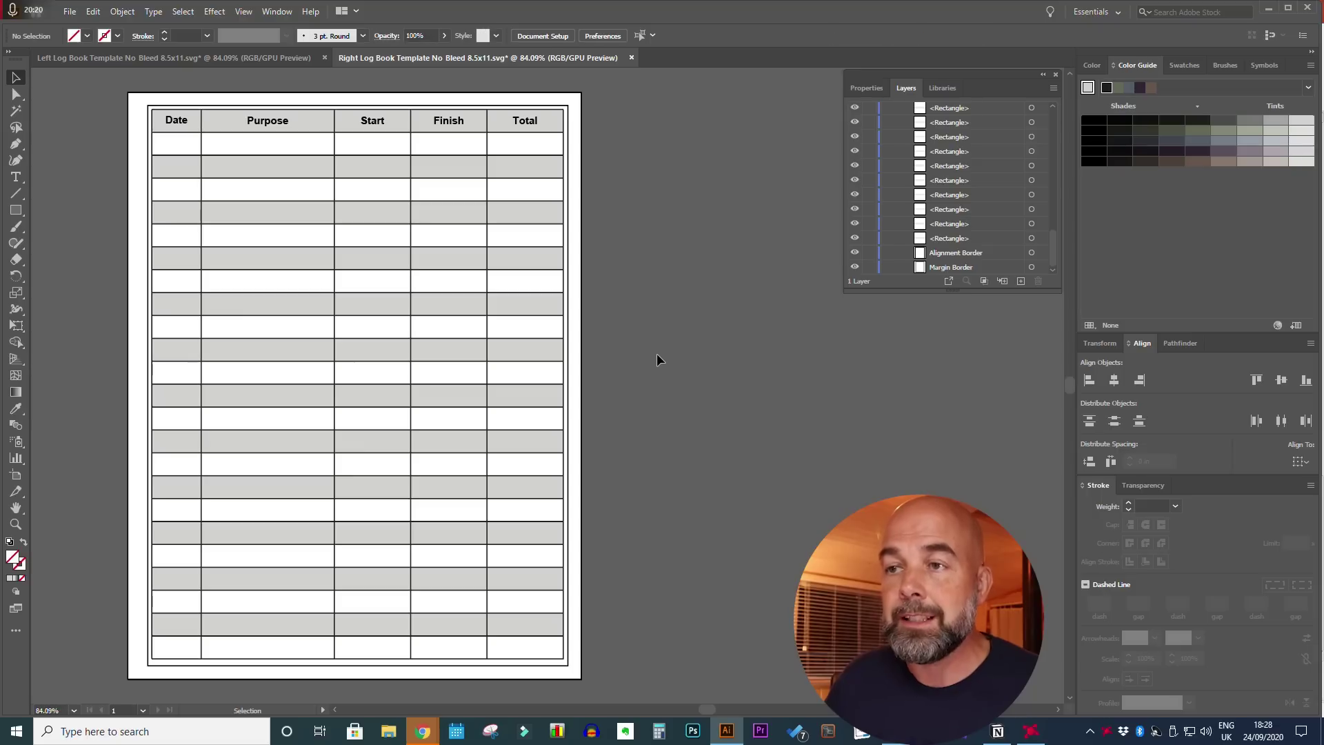
click(854, 267)
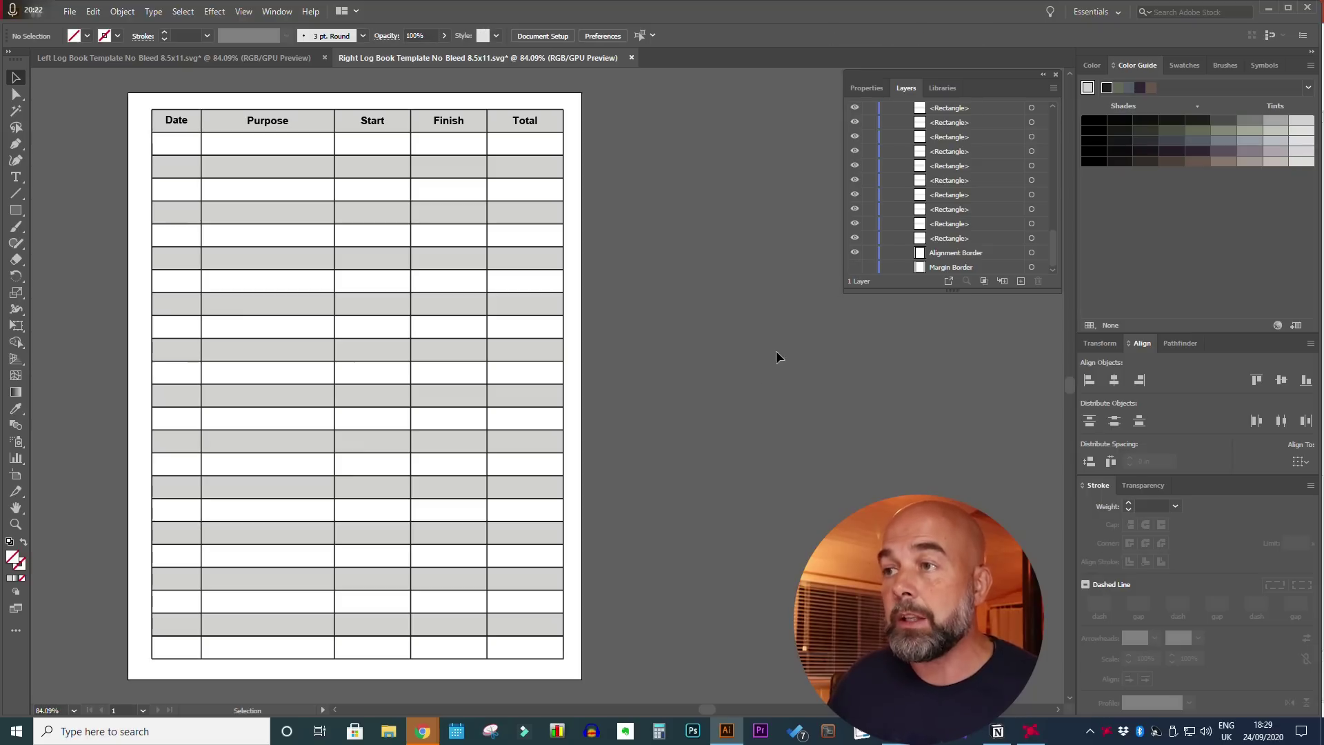